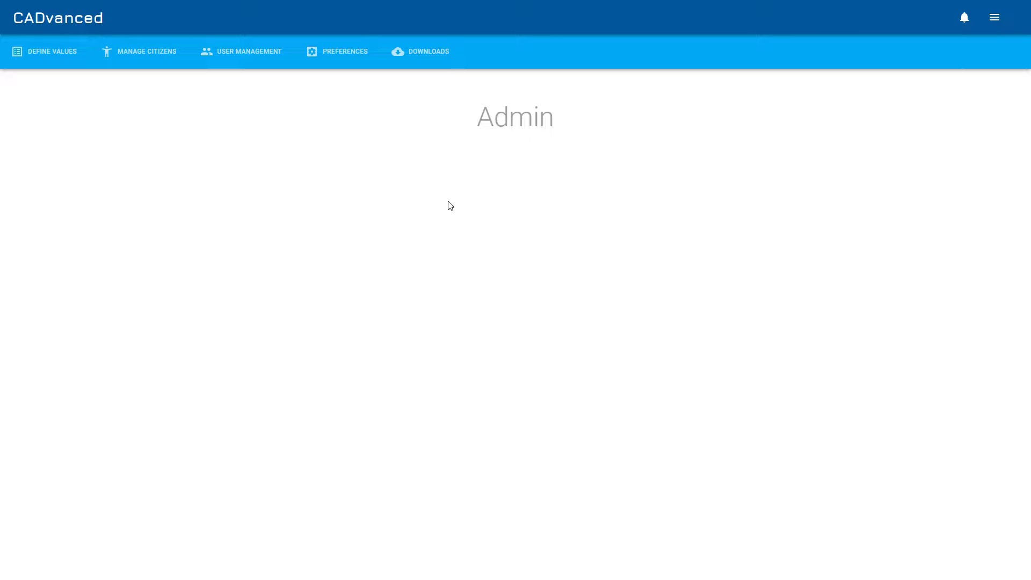
# Open the call values page and add the call grades Grade 1 and Grade 2
pyautogui.click(40, 54)
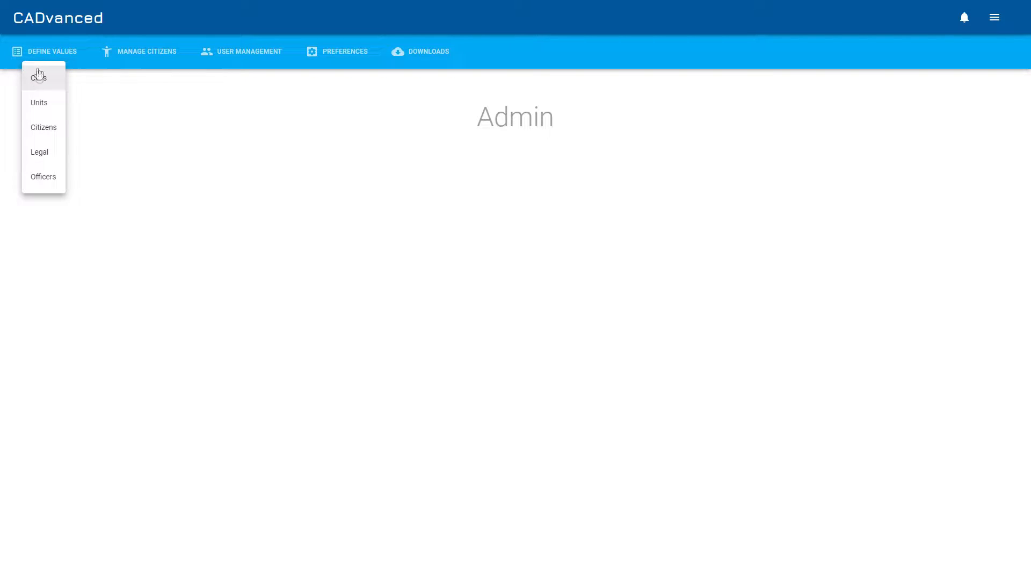
pyautogui.click(40, 79)
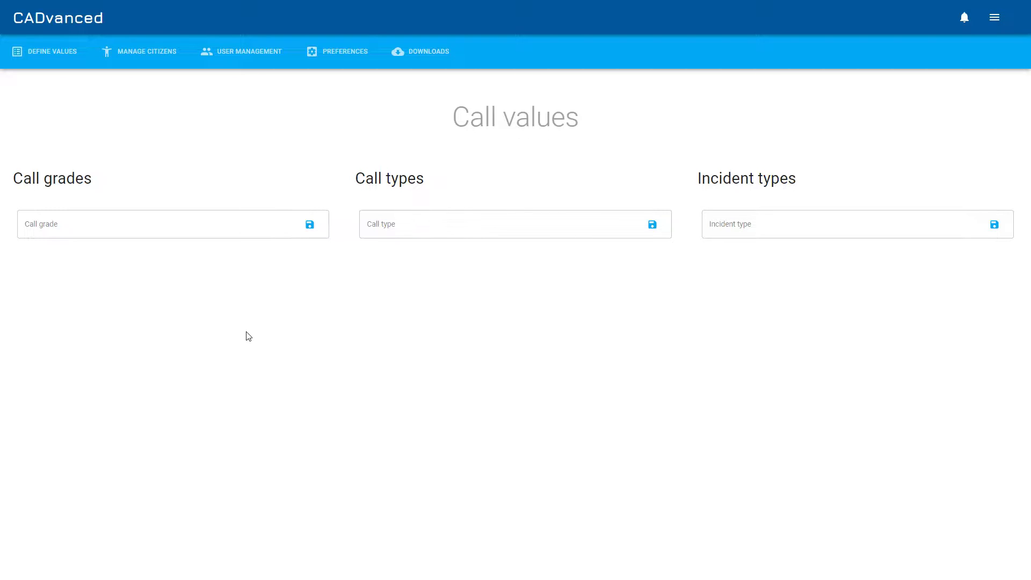
pyautogui.click(167, 231)
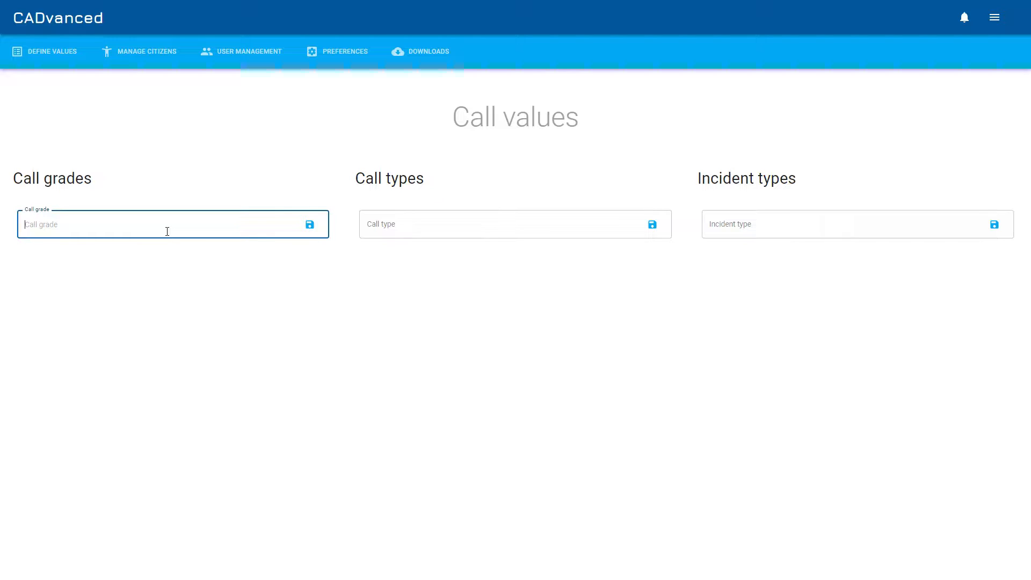
pyautogui.write('Grade 1')
pyautogui.press('Return')
pyautogui.write('Grade 2')
pyautogui.press('Return')
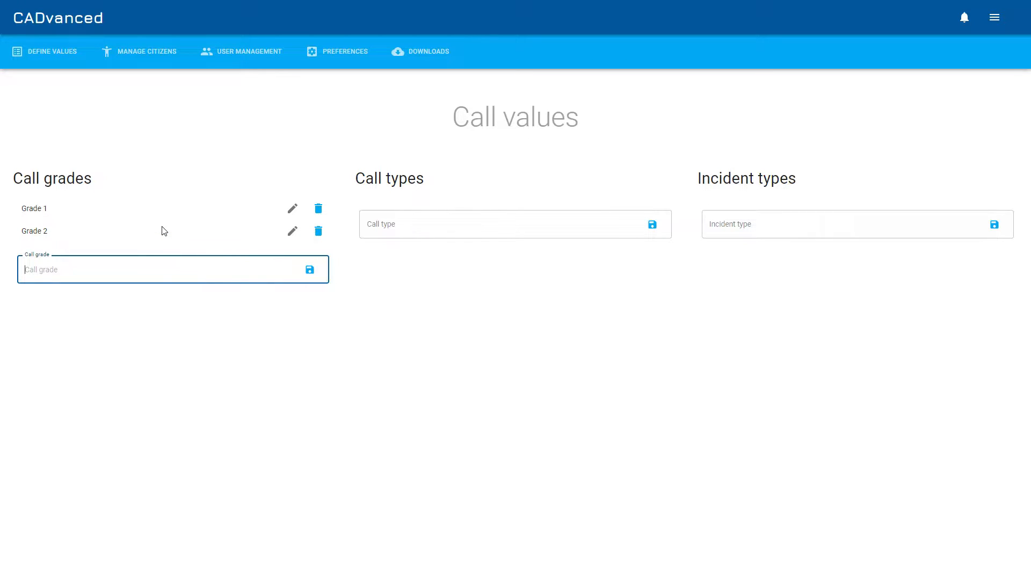
# Rename the Grade 2 call grade to Grade 2a
pyautogui.click(293, 232)
pyautogui.click(178, 275)
pyautogui.write('ade 2a')
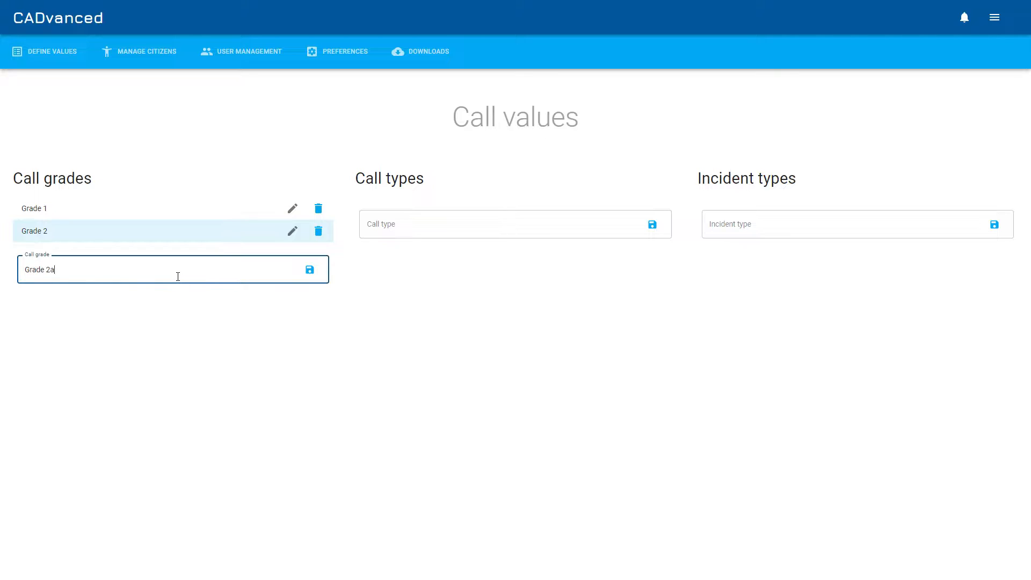
pyautogui.press('Return')
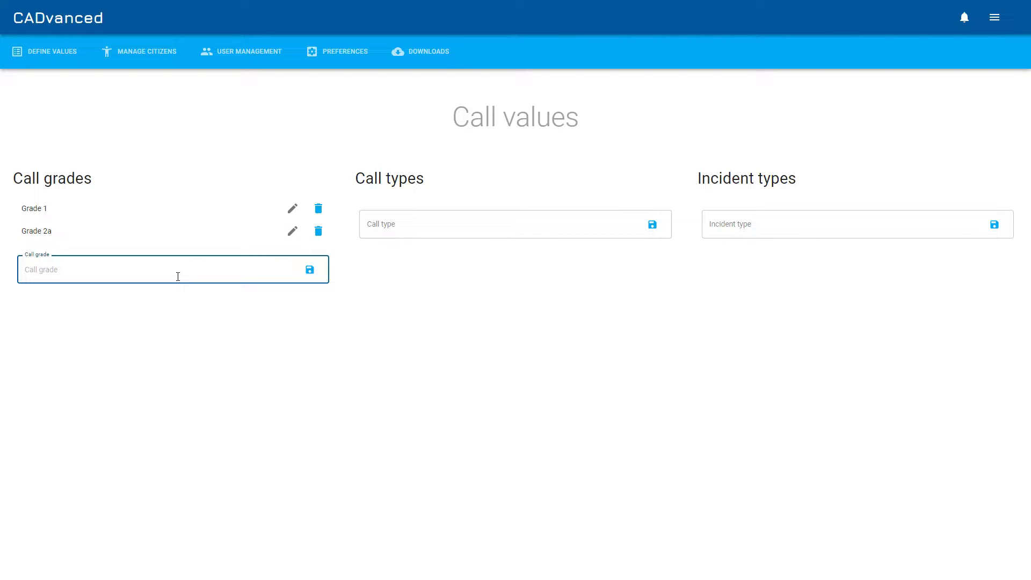
# Rename the call grade back to Grade 2, then delete that Grade 2 call grade
pyautogui.click(298, 230)
pyautogui.click(238, 277)
pyautogui.press('BackSpace')
pyautogui.press('Return')
pyautogui.click(319, 232)
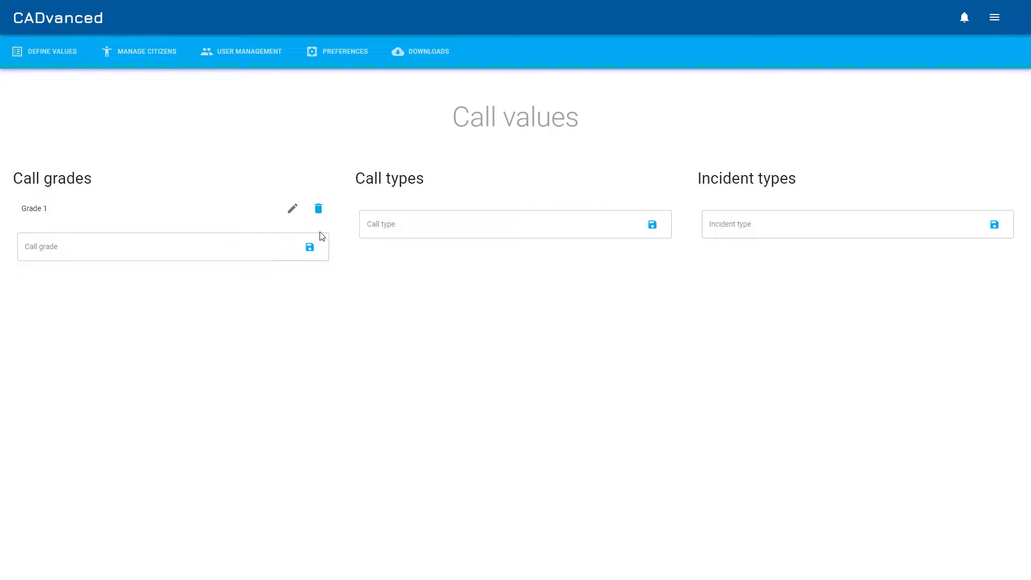
# Add Grade 2 and Grade 3 as call grades
pyautogui.click(268, 253)
pyautogui.write('grade')
pyautogui.press('BackSpace')
pyautogui.write('Grade 2')
pyautogui.press('Return')
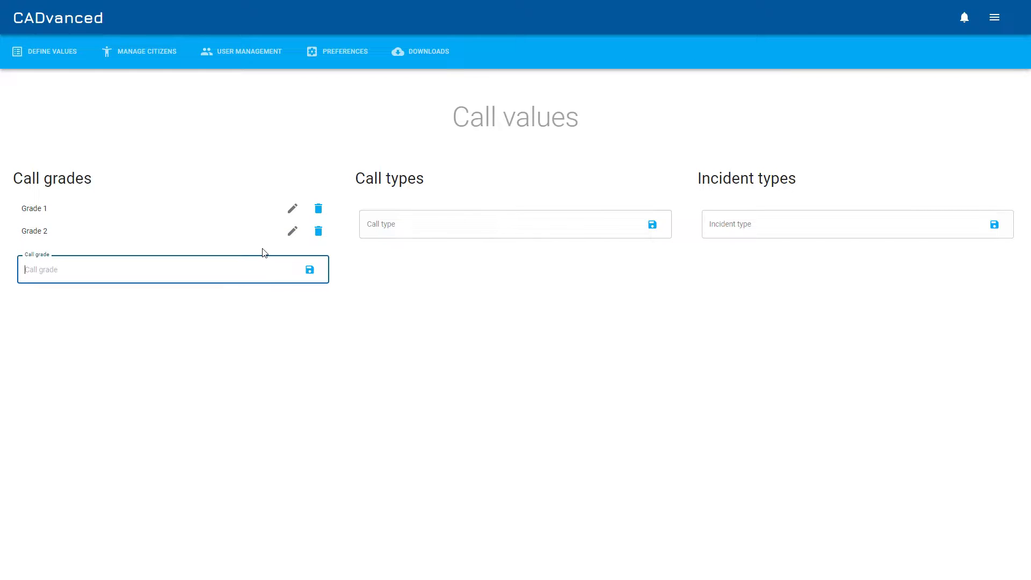
pyautogui.write('Grade 3')
pyautogui.press('Return')
# Add the call types 999 and 101
pyautogui.click(460, 224)
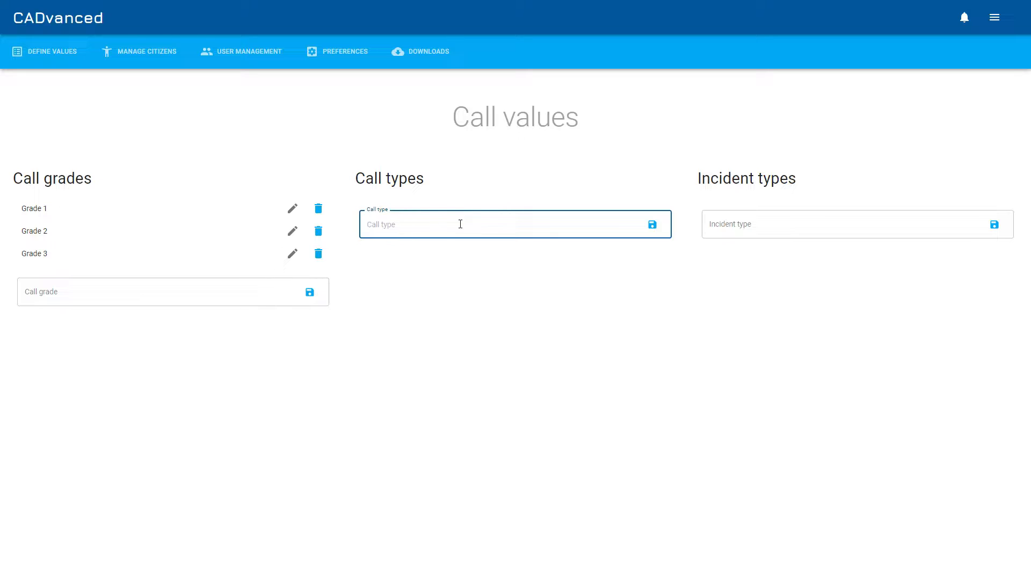
pyautogui.write('999')
pyautogui.press('Return')
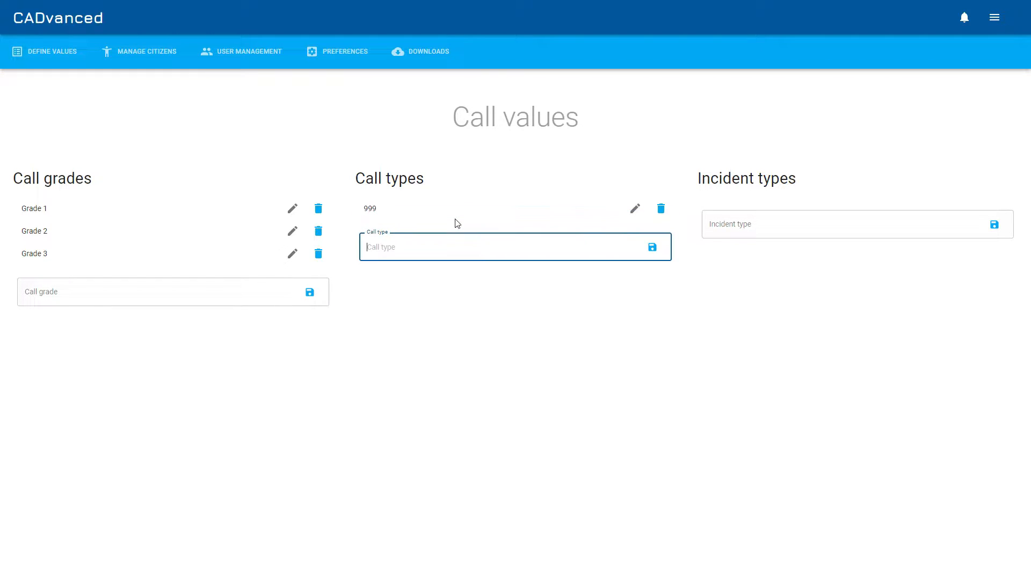
pyautogui.write('101')
pyautogui.press('Return')
# Add the incident types Theft, Arson and Murder
pyautogui.click(793, 235)
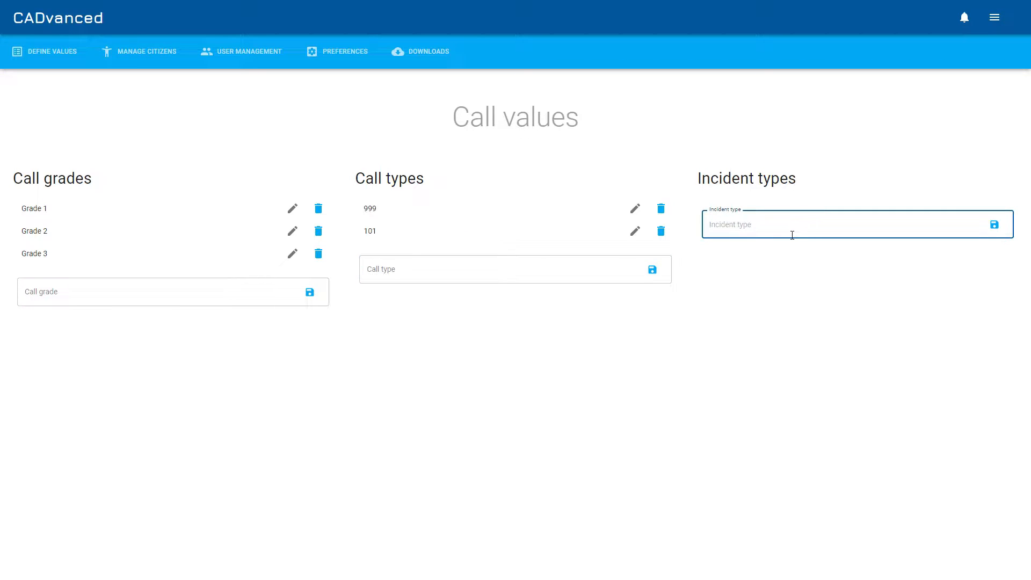
pyautogui.write('Theft')
pyautogui.press('Return')
pyautogui.write('Arson')
pyautogui.press('Return')
pyautogui.write('Murder')
pyautogui.press('Return')
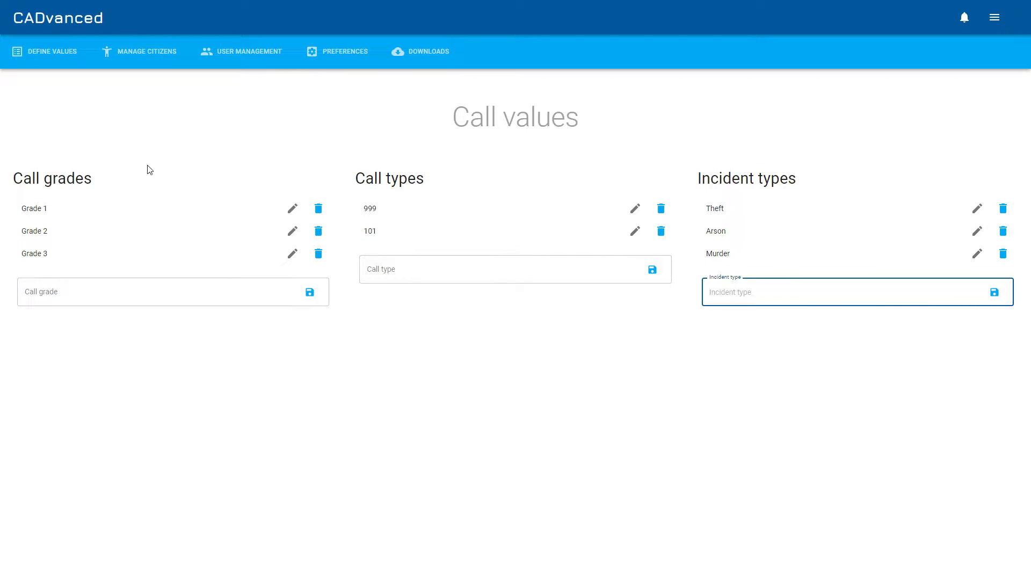
# Open the unit values page and add the unit types Traffic, Dog and Terrorism
pyautogui.click(41, 52)
pyautogui.click(35, 103)
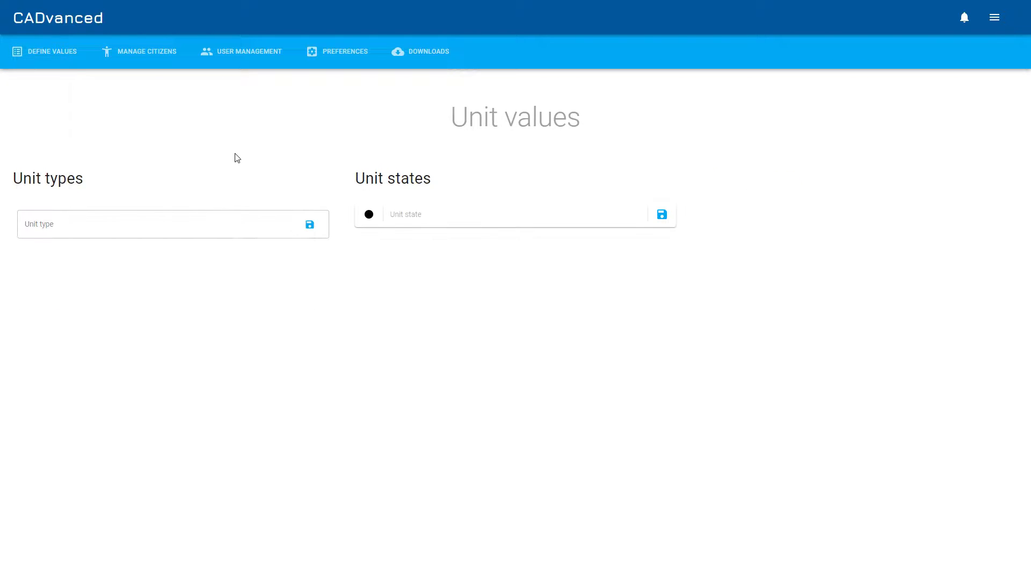
pyautogui.click(209, 231)
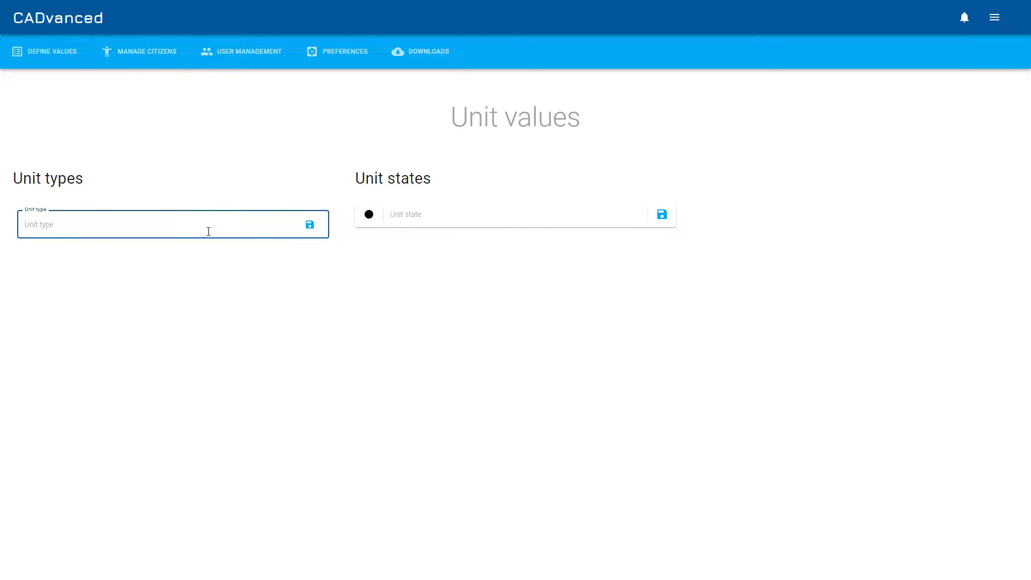
pyautogui.write('Traffic')
pyautogui.press('Return')
pyautogui.write('Dog')
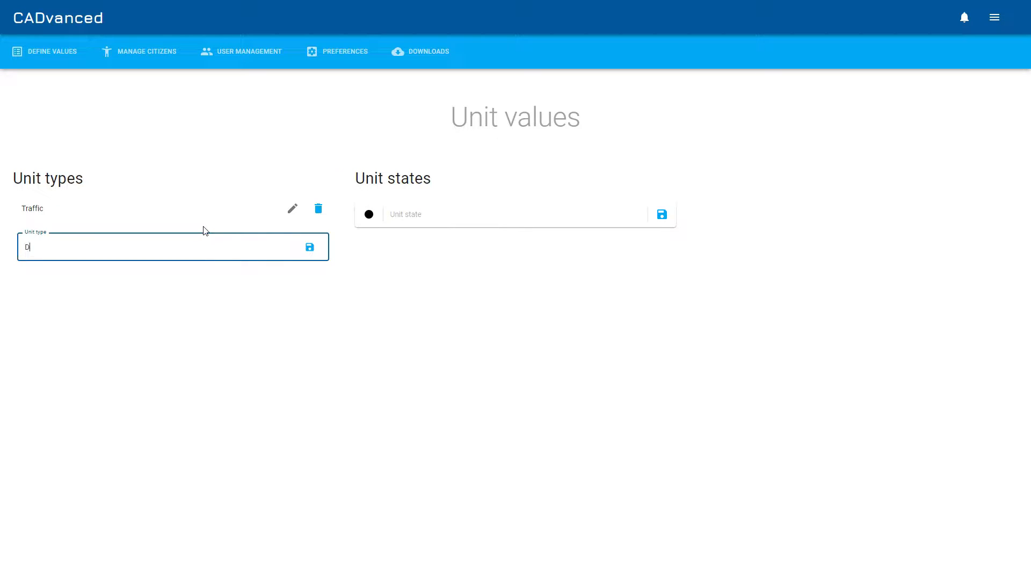
pyautogui.press('Return')
pyautogui.write('T')
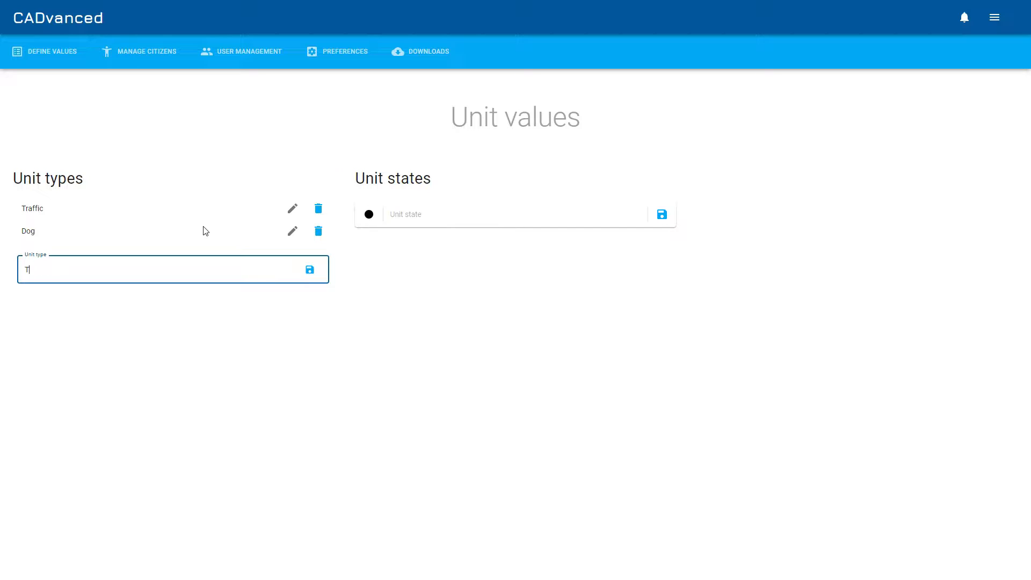
pyautogui.write('errorism')
pyautogui.press('Return')
# Add an Active unit state with the green colour 7ED321
pyautogui.click(483, 224)
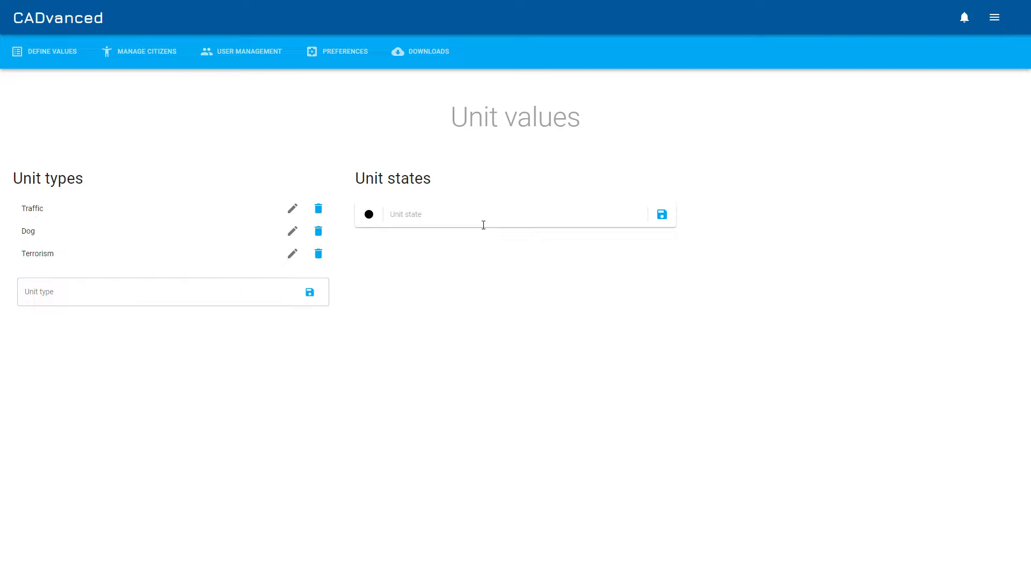
pyautogui.write('Active')
pyautogui.click(369, 214)
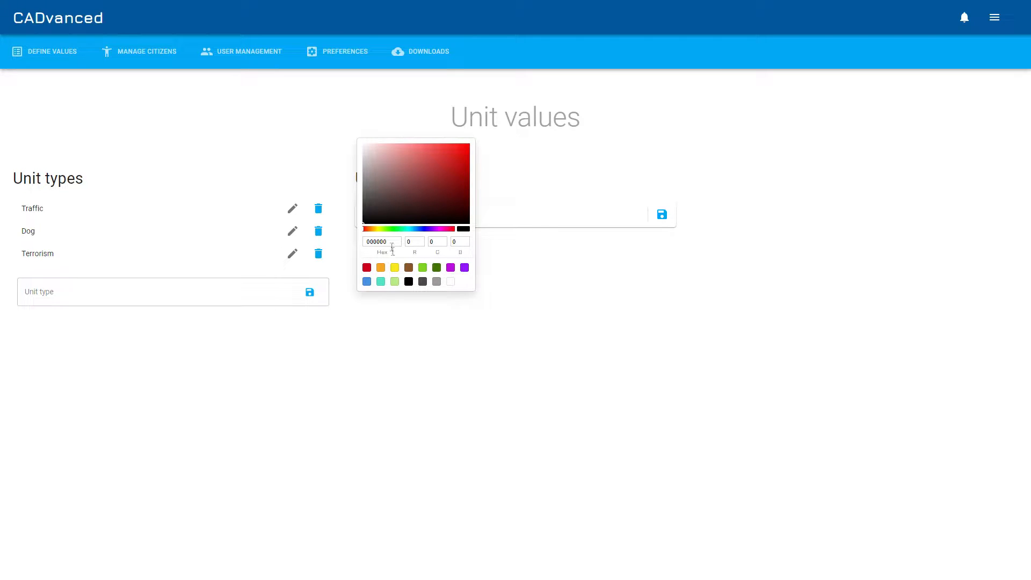
pyautogui.click(423, 267)
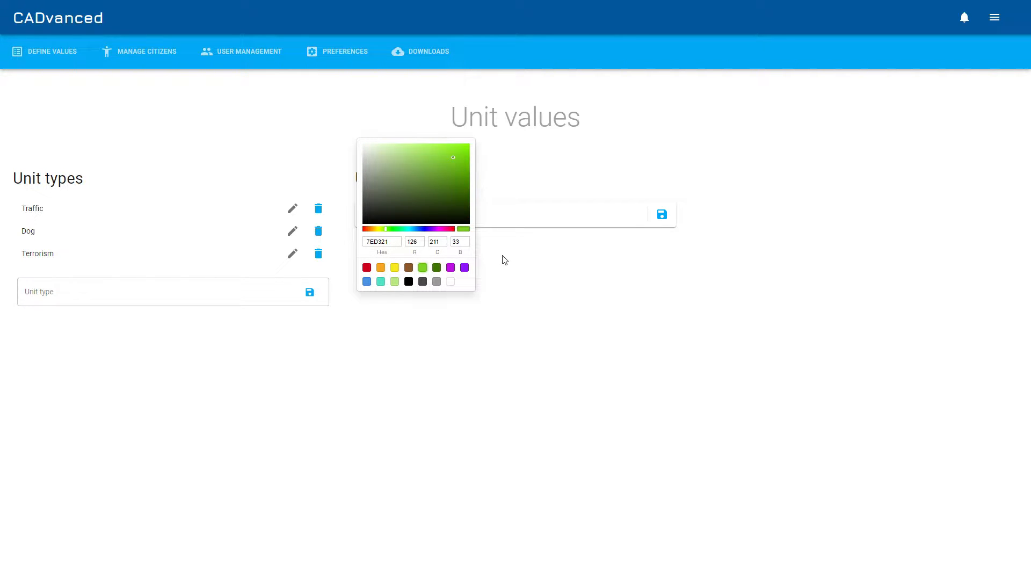
pyautogui.click(501, 260)
pyautogui.click(656, 220)
# Add an Inactive unit state with a red colour
pyautogui.click(498, 241)
pyautogui.write('Inactive')
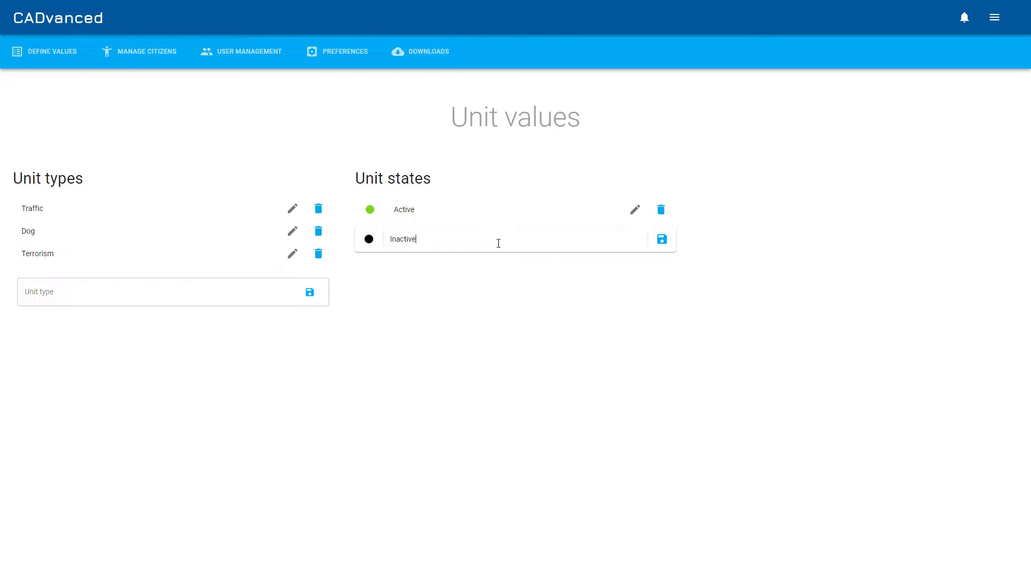
pyautogui.click(369, 239)
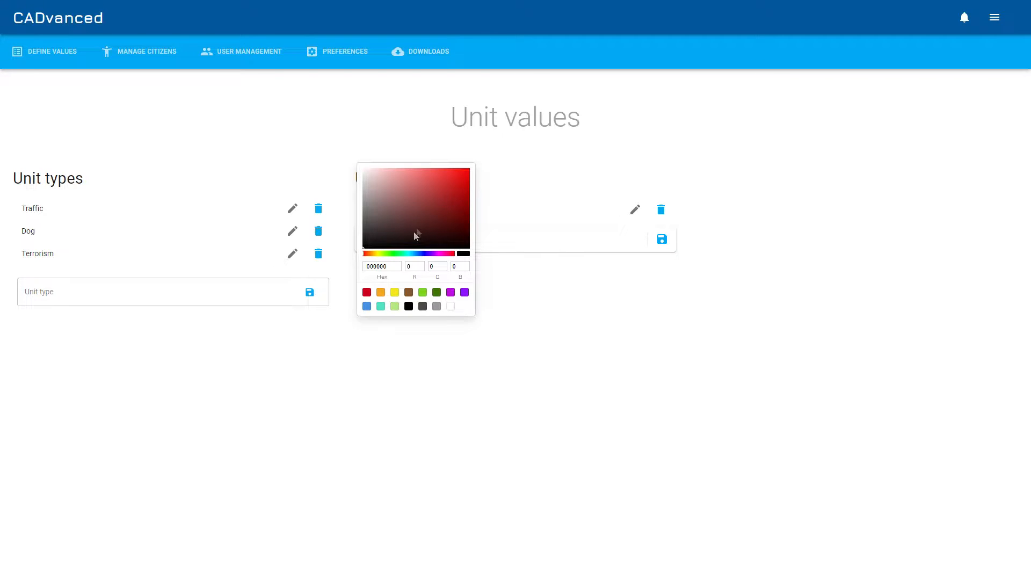
pyautogui.click(367, 293)
pyautogui.click(526, 279)
pyautogui.click(661, 240)
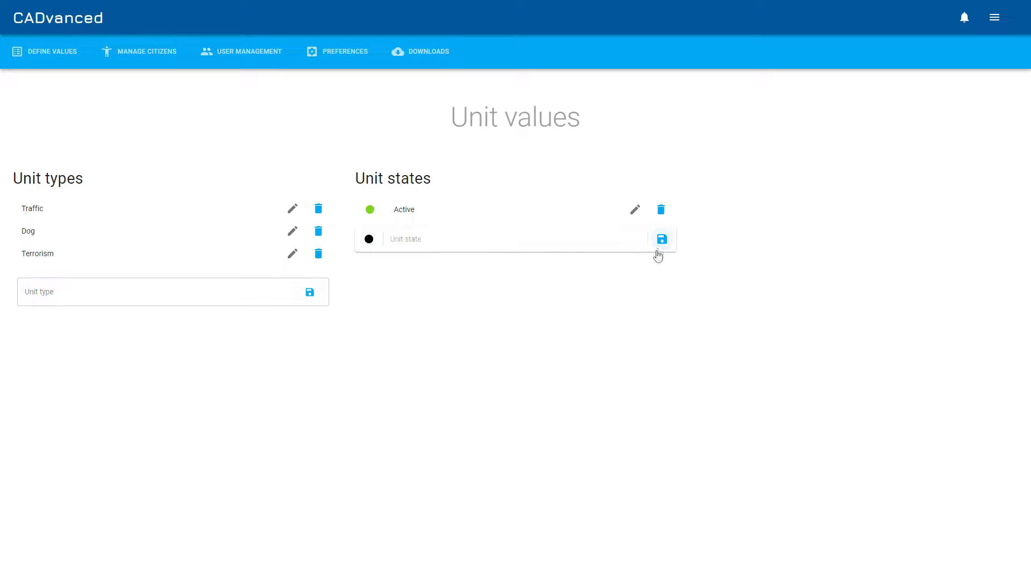
# Open the citizen values page and add the ethnicity Asian
pyautogui.click(48, 52)
pyautogui.click(45, 128)
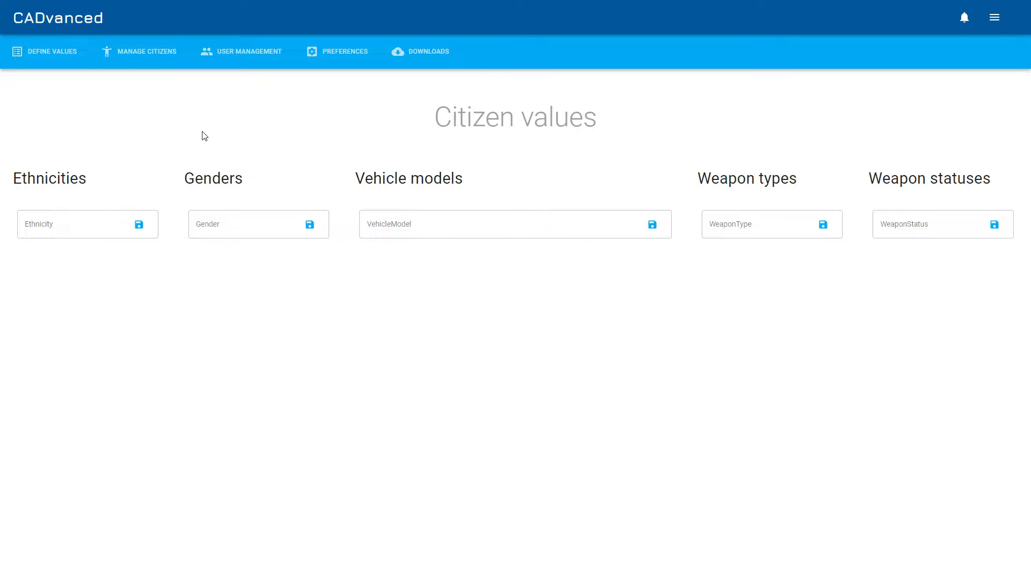
pyautogui.click(113, 231)
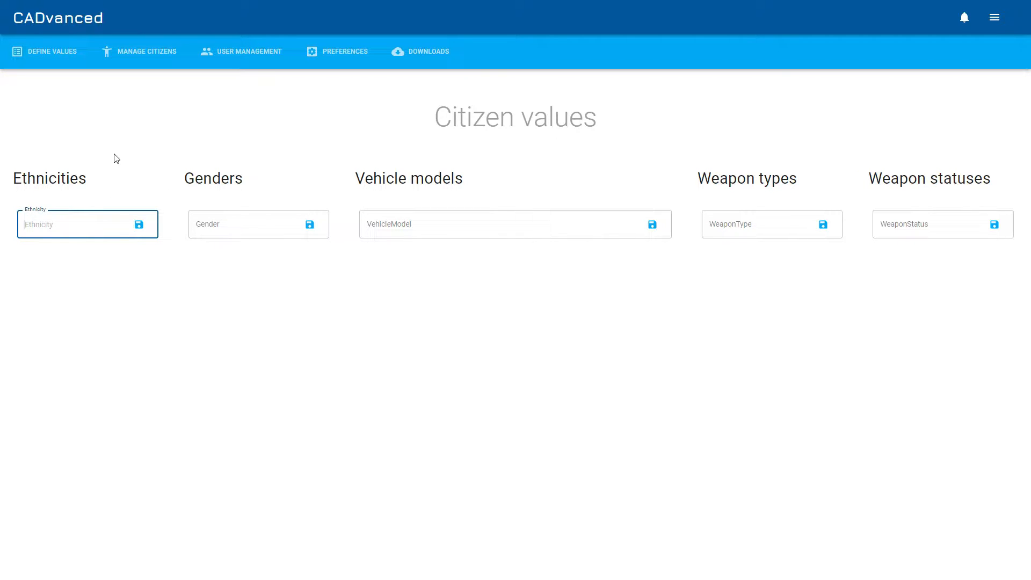
pyautogui.write('Asia')
pyautogui.press('BackSpace')
pyautogui.press('BackSpace')
pyautogui.press('BackSpace')
pyautogui.write('sian')
pyautogui.press('Return')
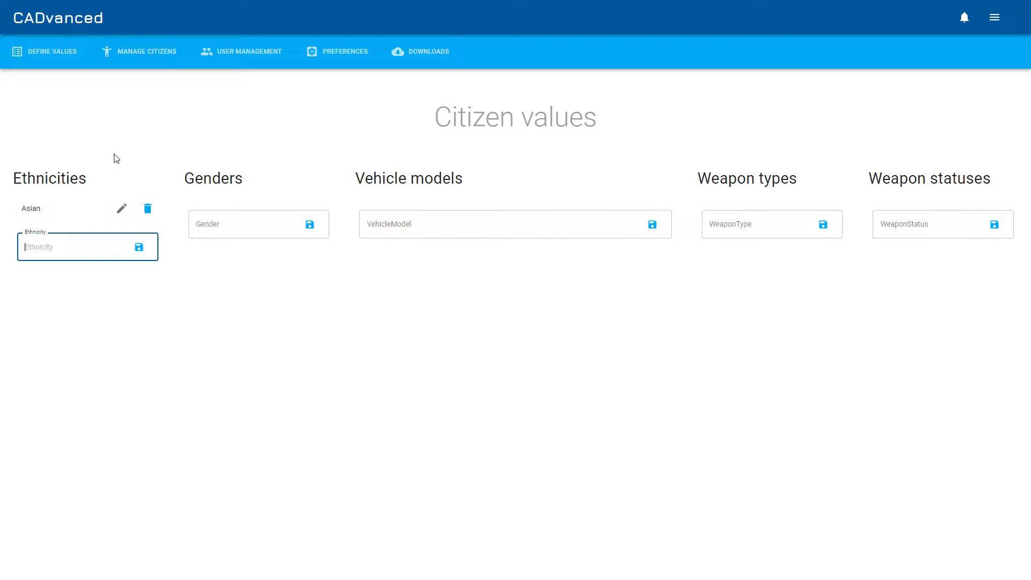
# Add the ethnicities White caucasian and Arabic
pyautogui.write('White caucasian')
pyautogui.press('Return')
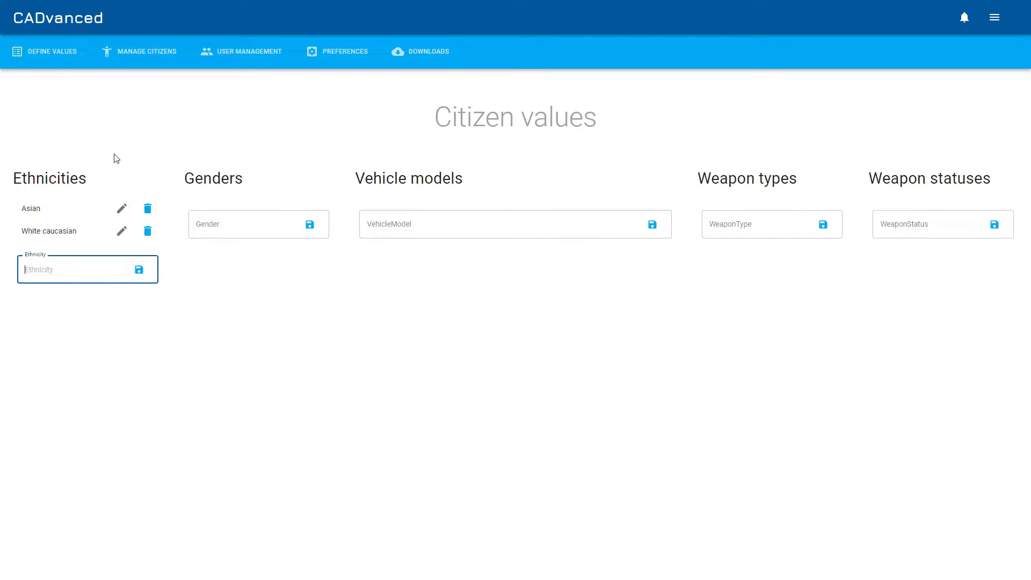
pyautogui.write('Arabic')
pyautogui.press('Return')
# Add the genders Male, Female and Other
pyautogui.click(243, 228)
pyautogui.write('Male')
pyautogui.press('Return')
pyautogui.write('Female')
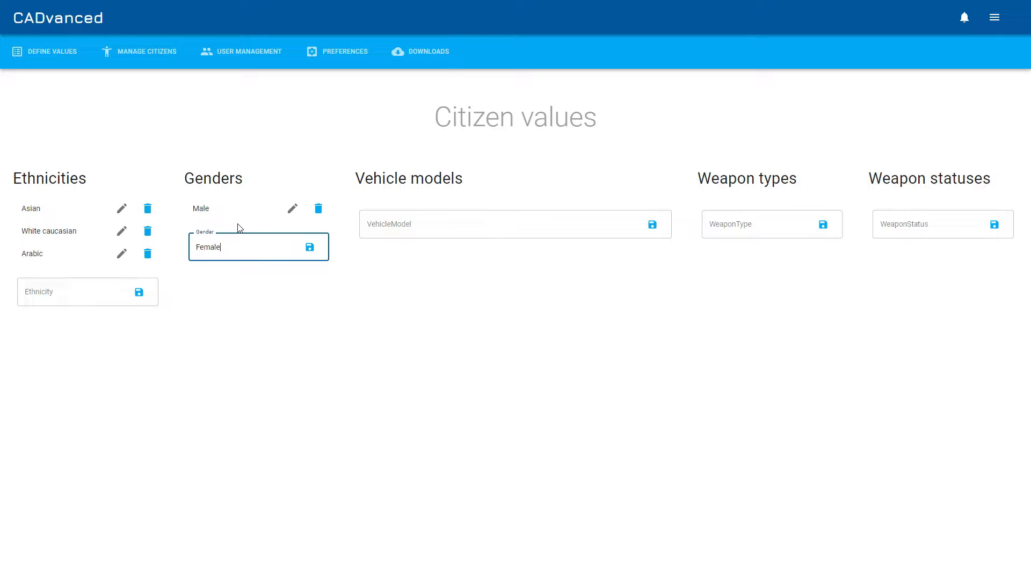
pyautogui.press('Return')
pyautogui.write('Other')
pyautogui.press('Return')
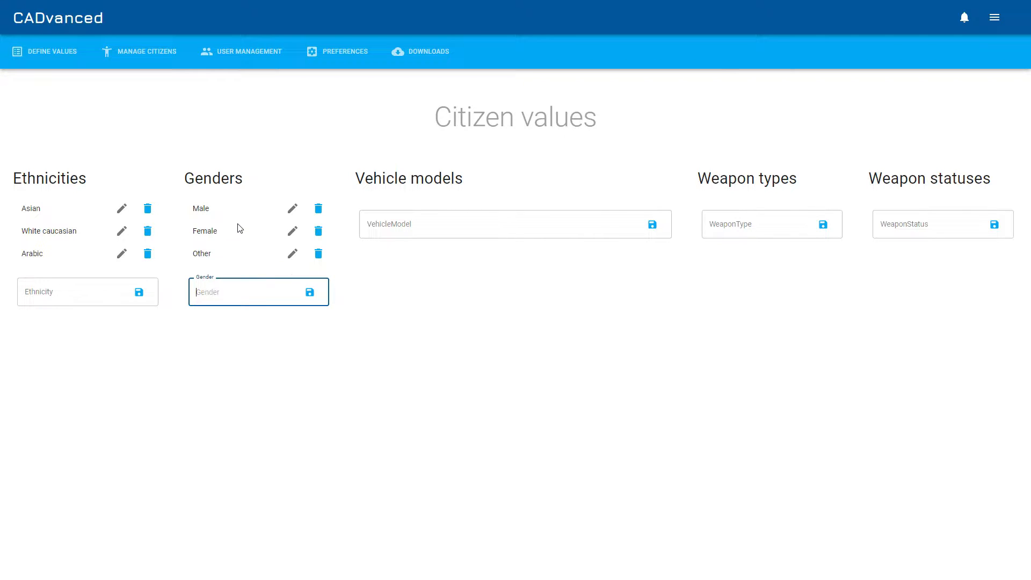
# Add the vehicle models Ford Fiesta and Vauxhall Astra
pyautogui.click(404, 226)
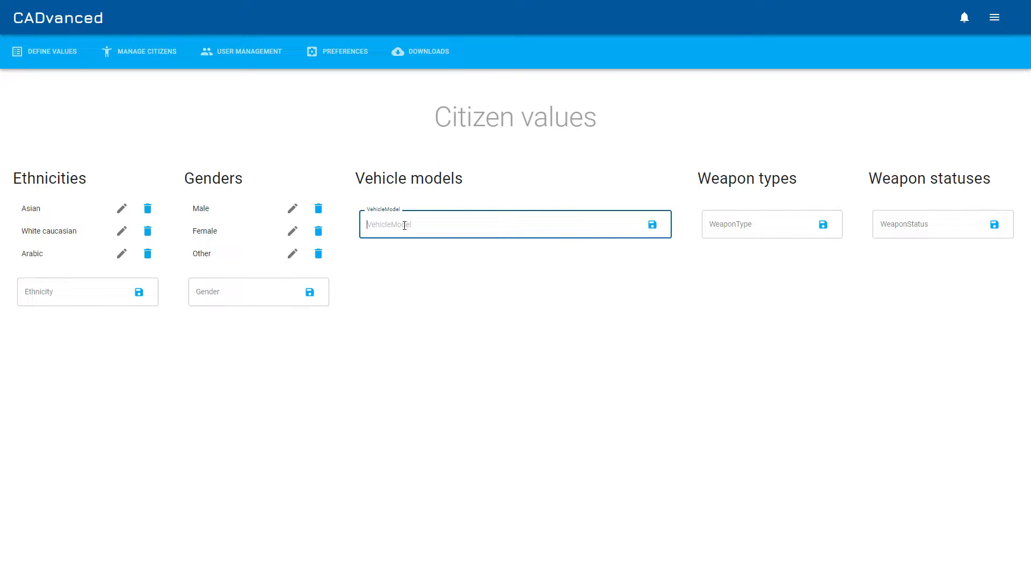
pyautogui.write('Ford Fiesta')
pyautogui.press('Return')
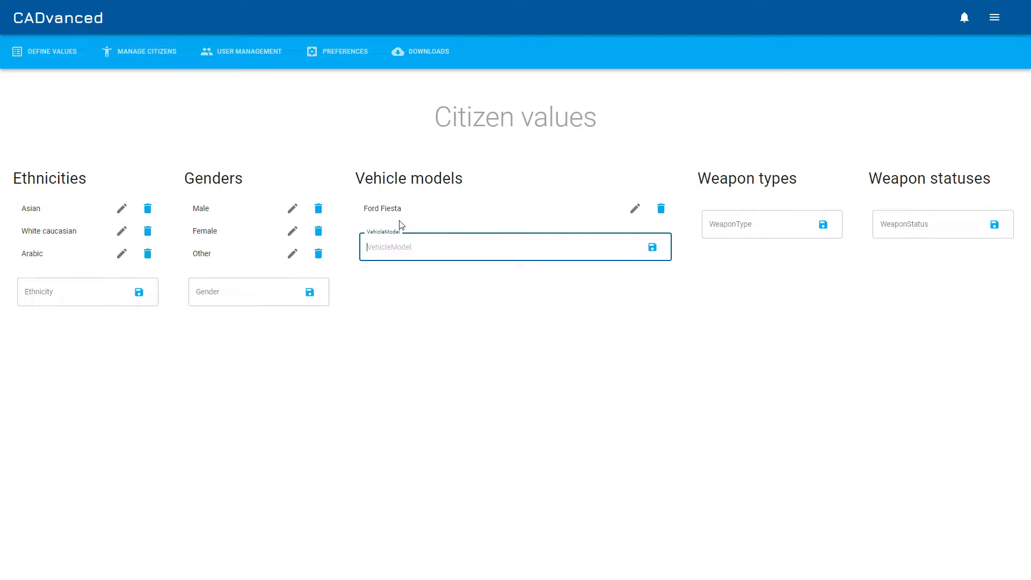
pyautogui.write('Vauxhall Astra')
pyautogui.press('Return')
# Add the weapon types Shotgun and Pistol
pyautogui.click(749, 225)
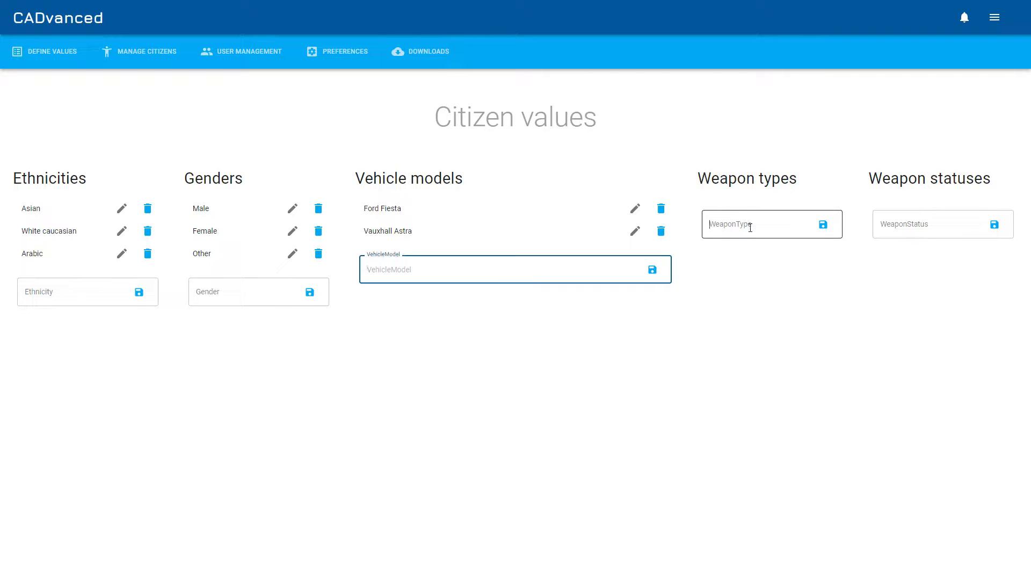
pyautogui.write('Shot')
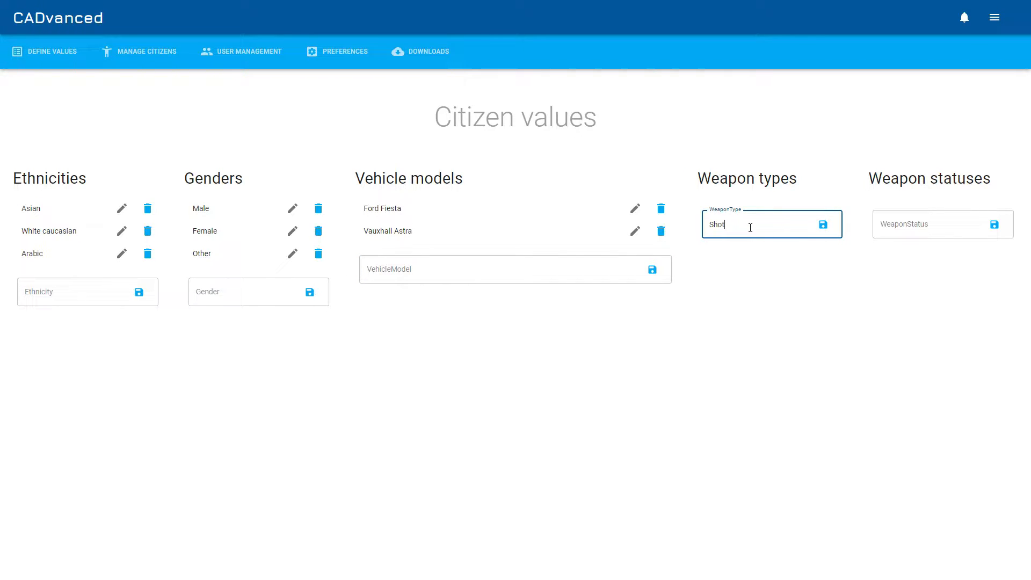
pyautogui.write('gun')
pyautogui.press('Return')
pyautogui.write('Pi')
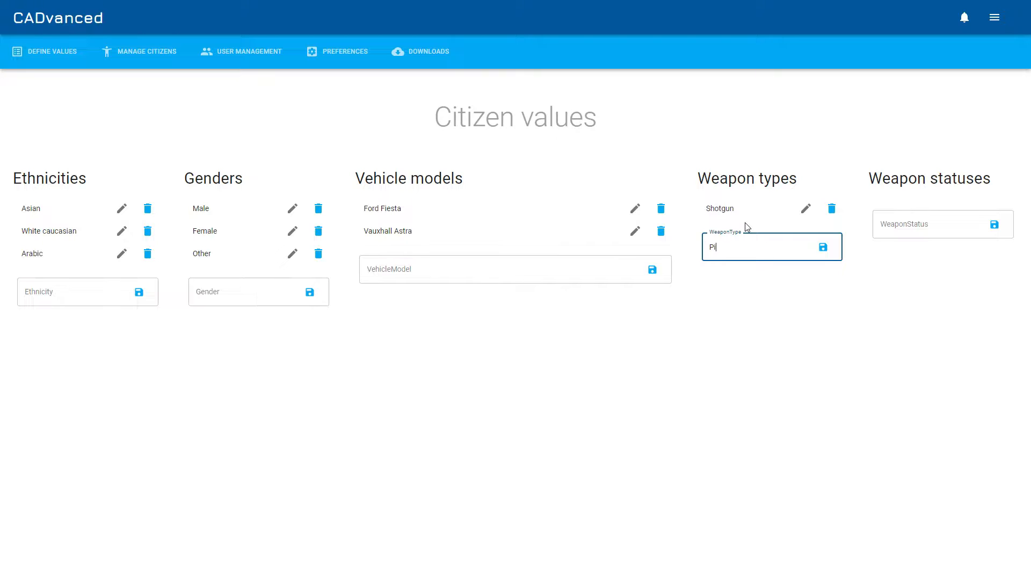
pyautogui.write('stol')
pyautogui.press('Return')
# Add the weapon statuses Legal and Stolen
pyautogui.click(923, 225)
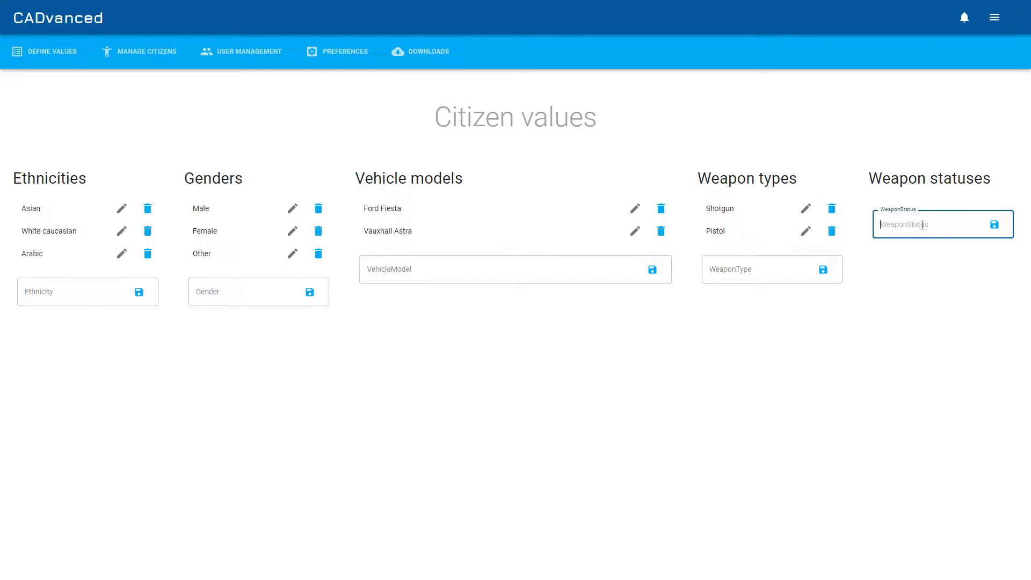
pyautogui.write('Lage')
pyautogui.press('BackSpace')
pyautogui.press('BackSpace')
pyautogui.write('egal')
pyautogui.press('BackSpace')
pyautogui.press('BackSpace')
pyautogui.write('al')
pyautogui.press('Return')
pyautogui.write('Stolen')
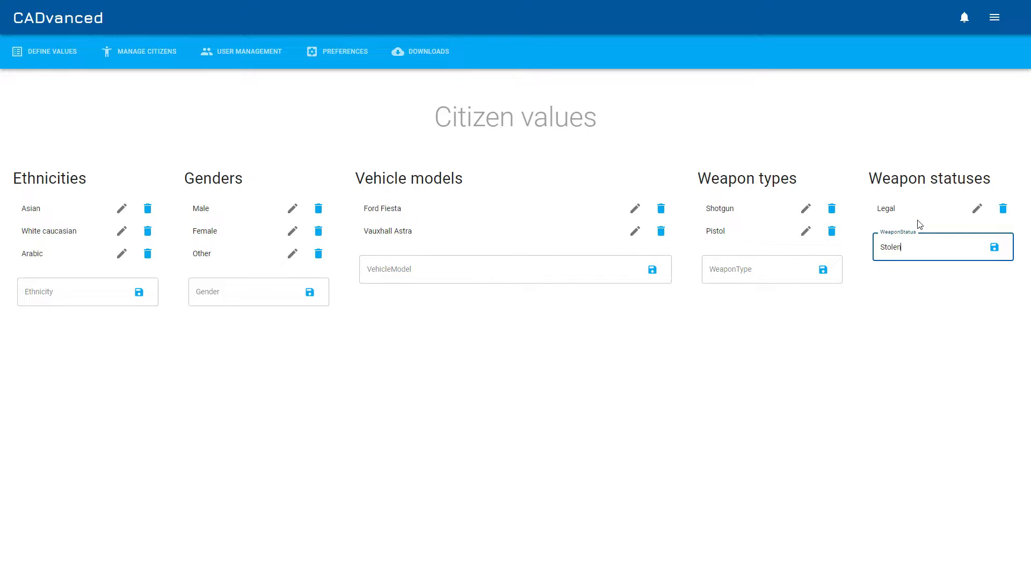
pyautogui.press('Return')
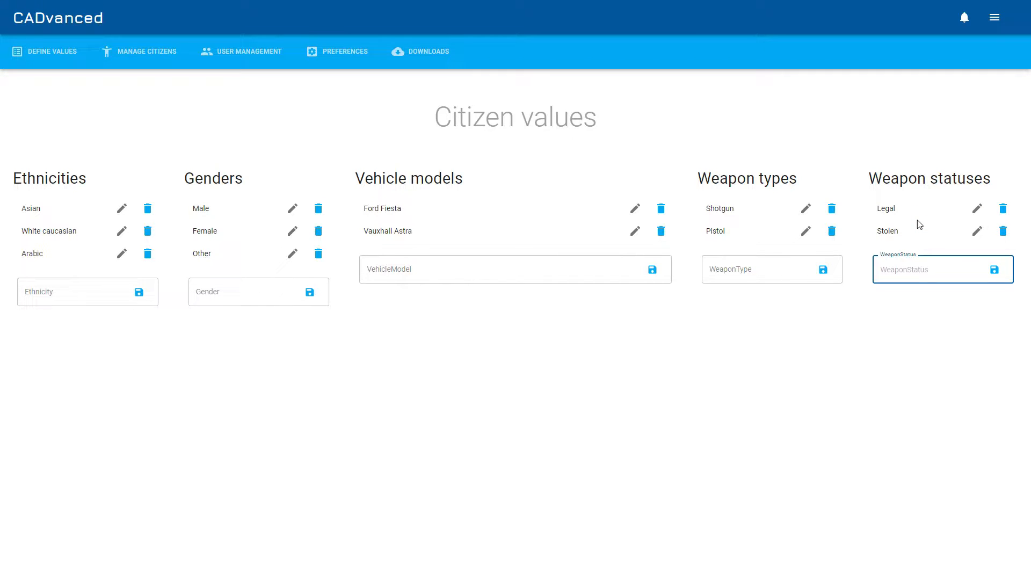
# Open the Legal values page and add the insurance statuses Active, Expired and Forgery
pyautogui.click(63, 51)
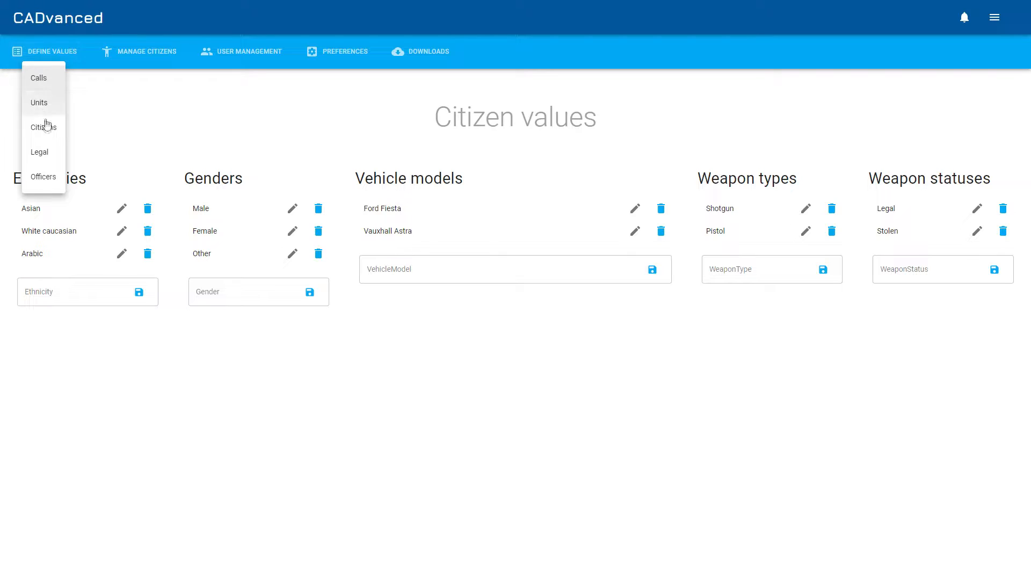
pyautogui.click(43, 153)
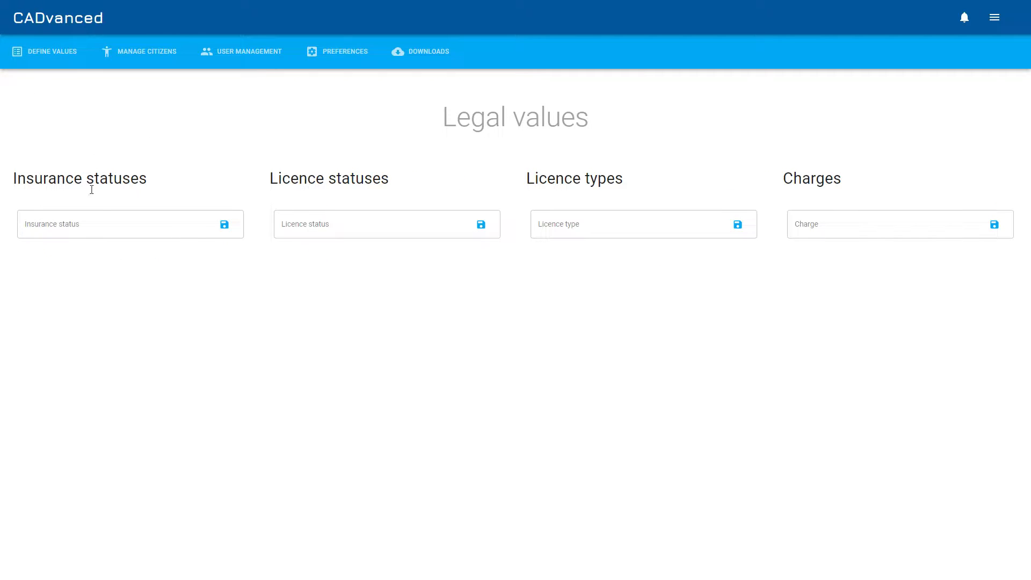
pyautogui.click(115, 229)
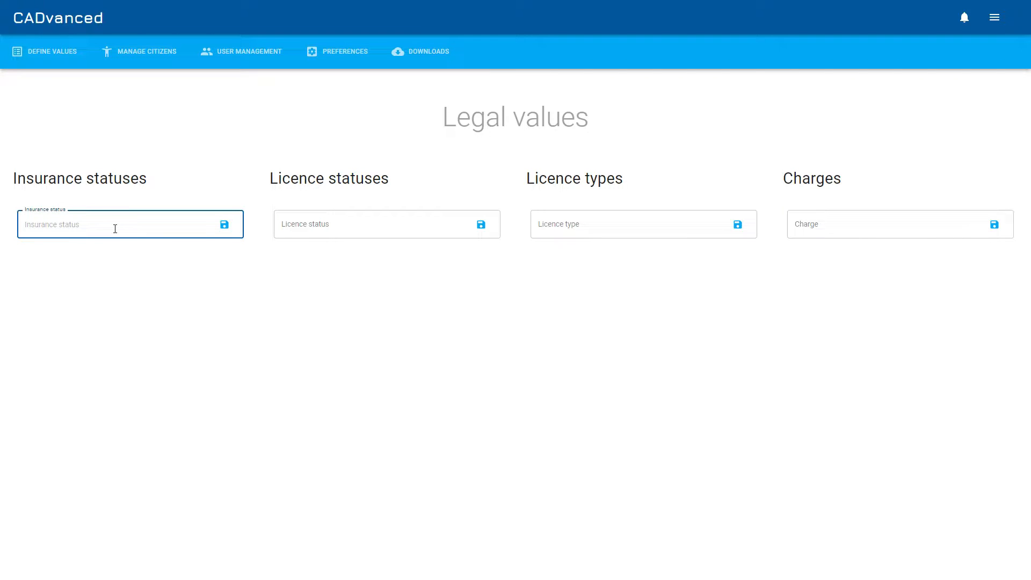
pyautogui.write('Active')
pyautogui.press('Return')
pyautogui.write('Expired')
pyautogui.press('Return')
pyautogui.write('Forgery')
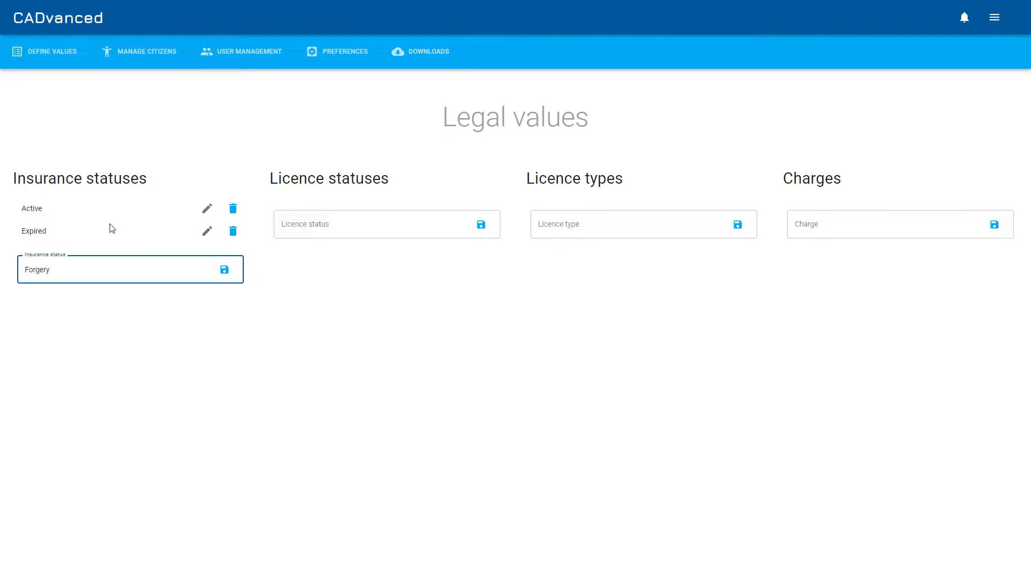
pyautogui.press('Return')
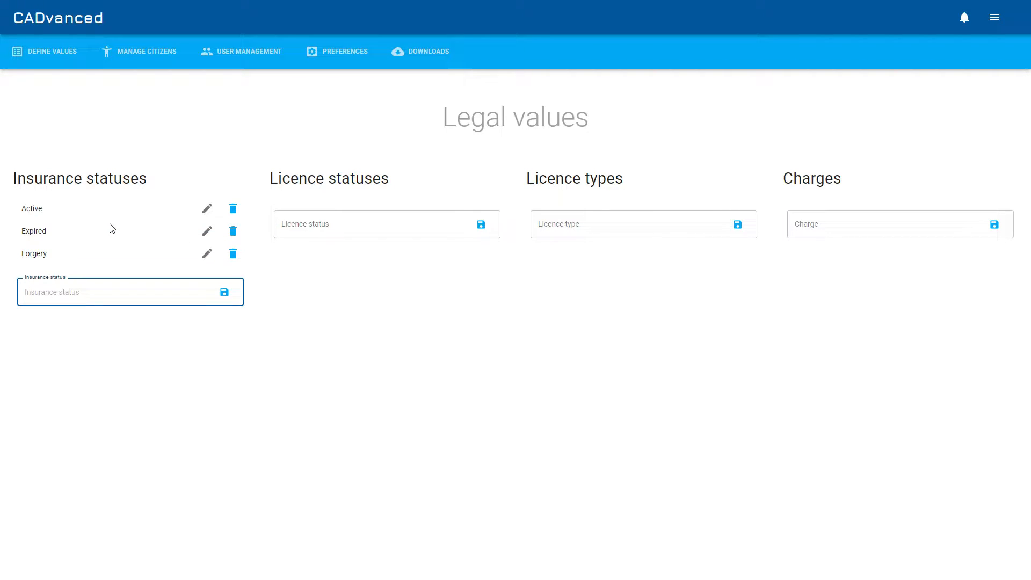
# Add the licence statuses Active, Expired and Forgery
pyautogui.click(342, 229)
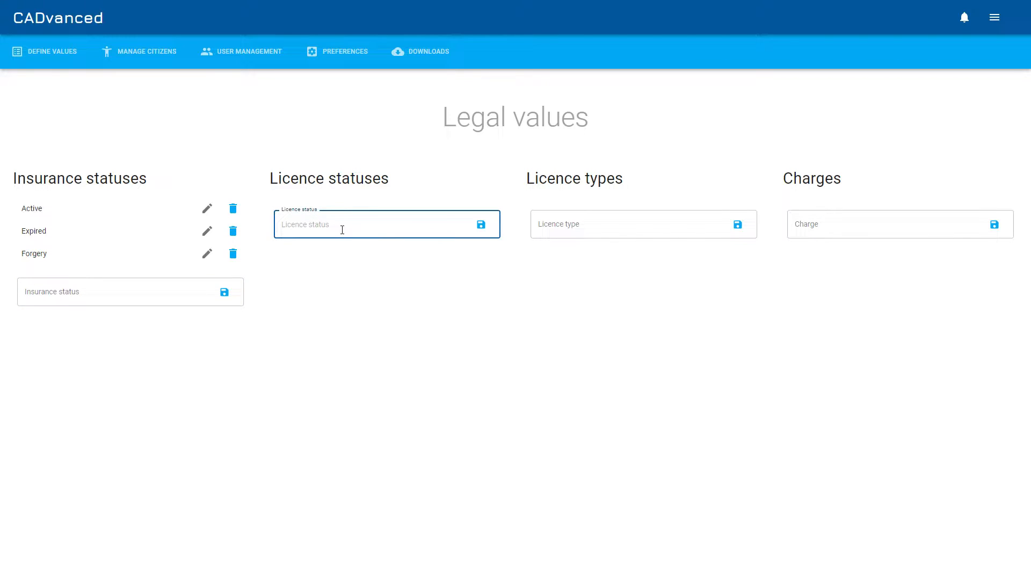
pyautogui.write('Active')
pyautogui.press('Return')
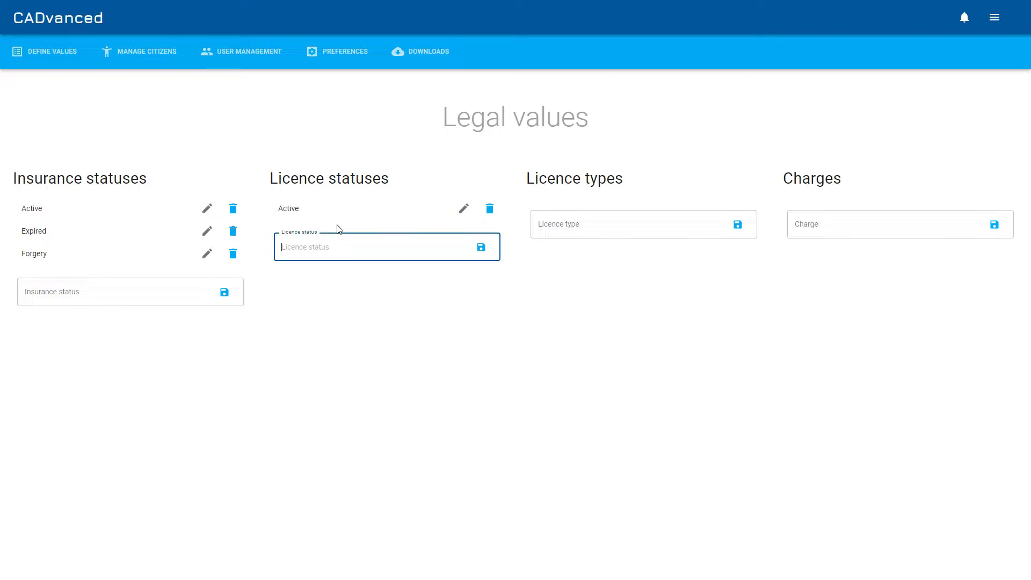
pyautogui.write('Expired')
pyautogui.press('Return')
pyautogui.write('Forgery')
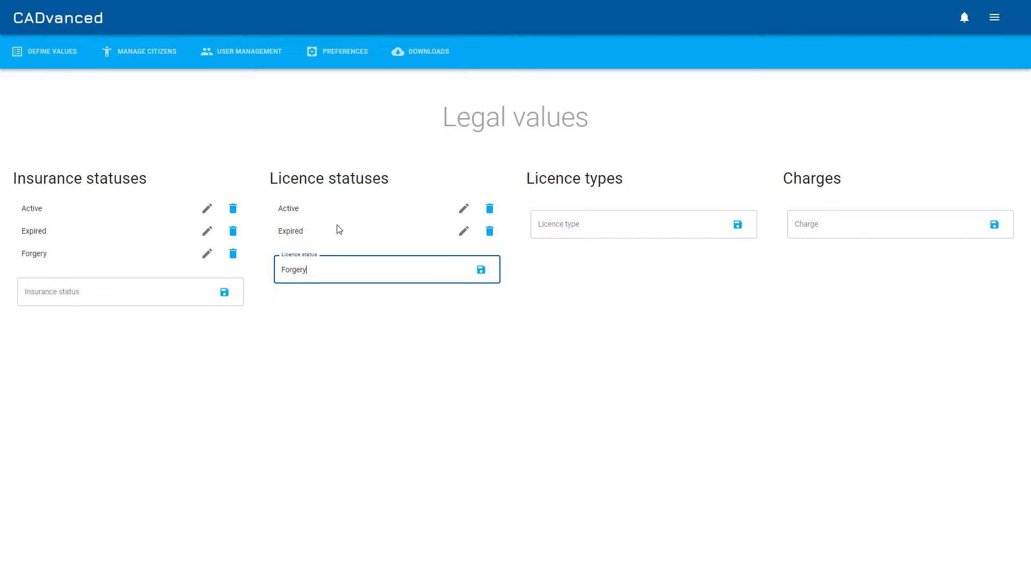
pyautogui.press('Return')
# Add the licence types Vehicle and Firearms
pyautogui.click(591, 235)
pyautogui.write('Vehicle')
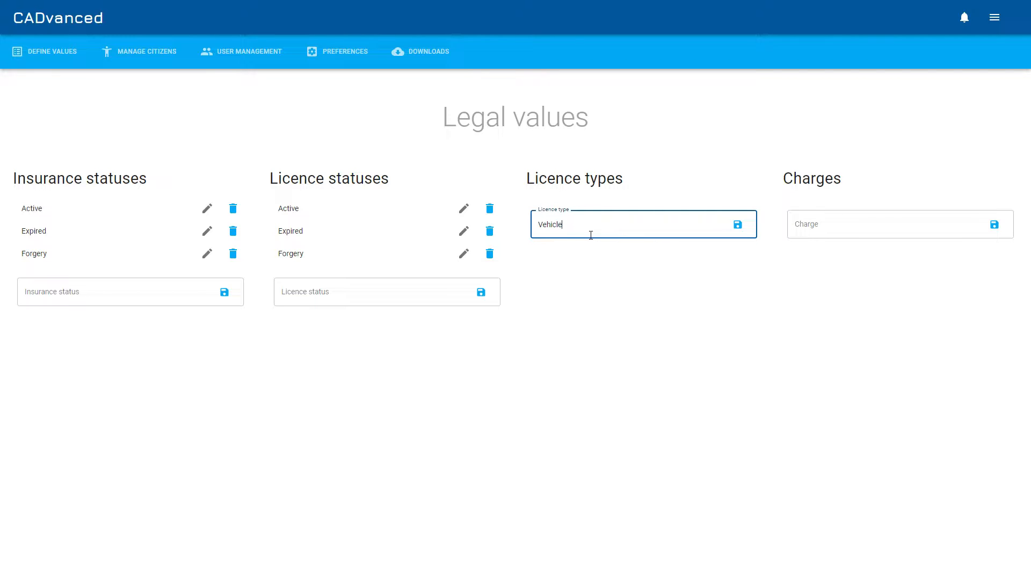
pyautogui.press('Return')
pyautogui.write('Firearms')
pyautogui.press('Return')
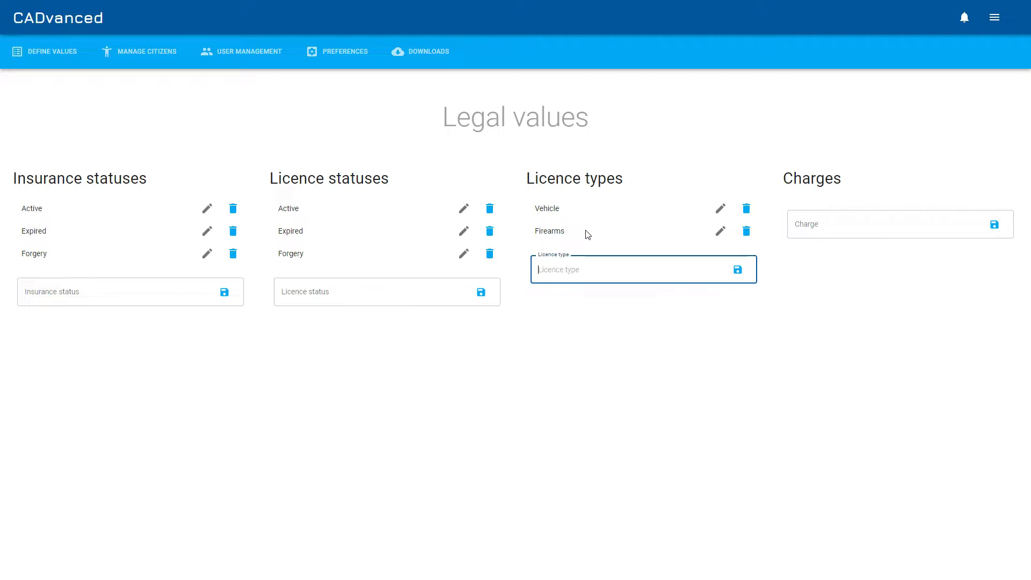
# Add the charges Theft and Arson
pyautogui.click(853, 220)
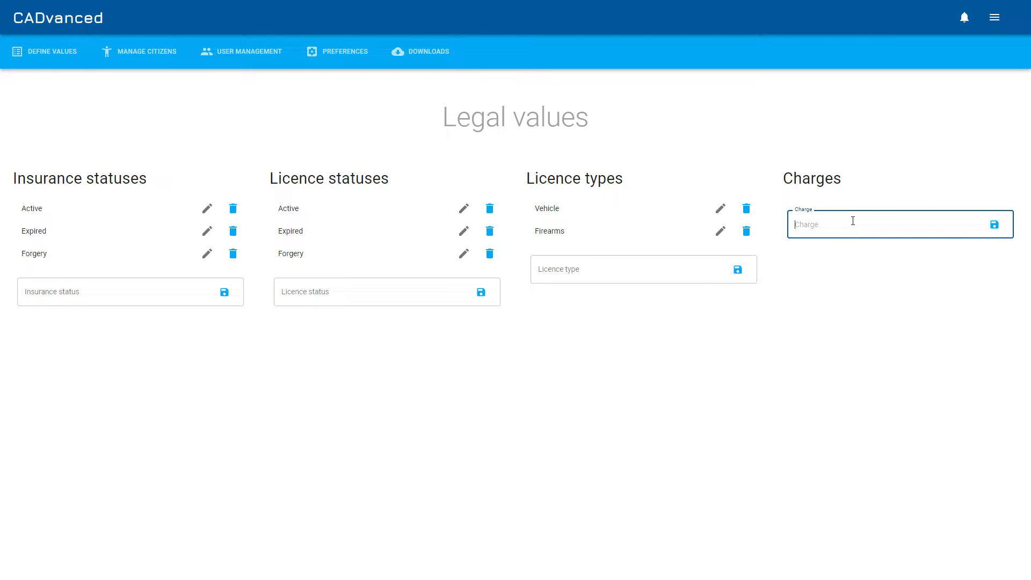
pyautogui.write('Theft')
pyautogui.press('Return')
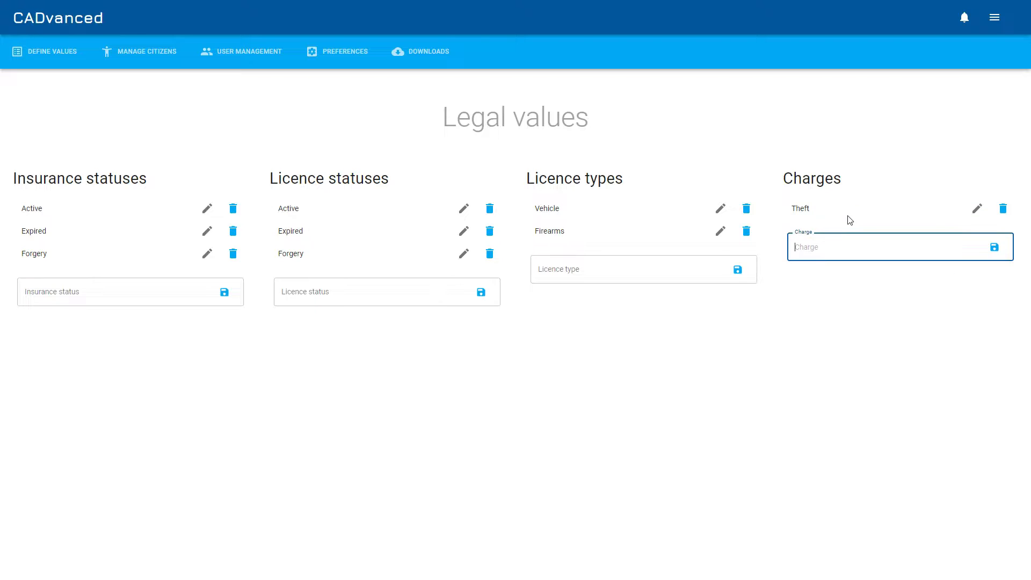
pyautogui.write('Arson')
pyautogui.press('Return')
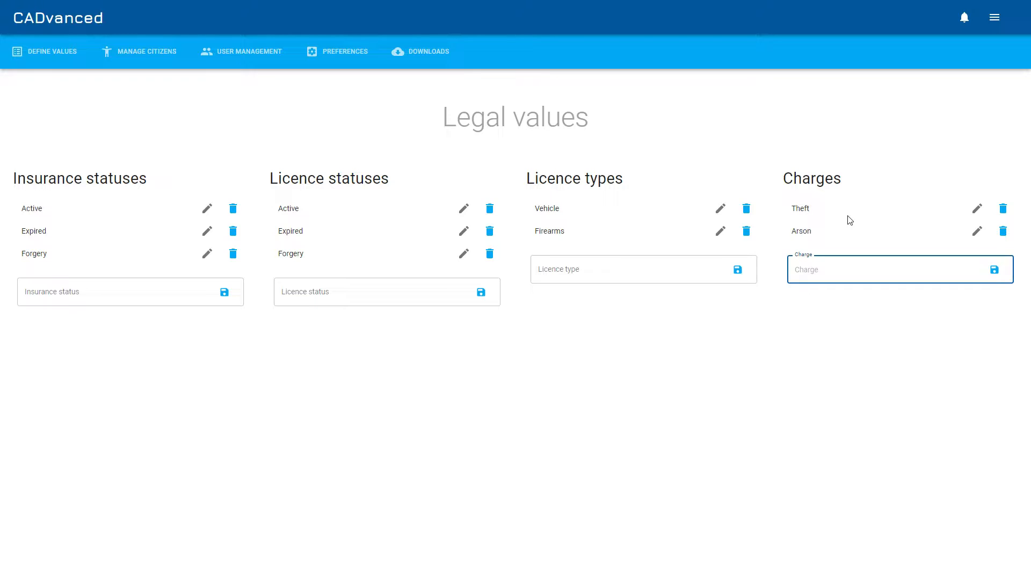
# Open the Officer values page and add the officer ranks Constable, Sargeant and Superintendant
pyautogui.click(66, 59)
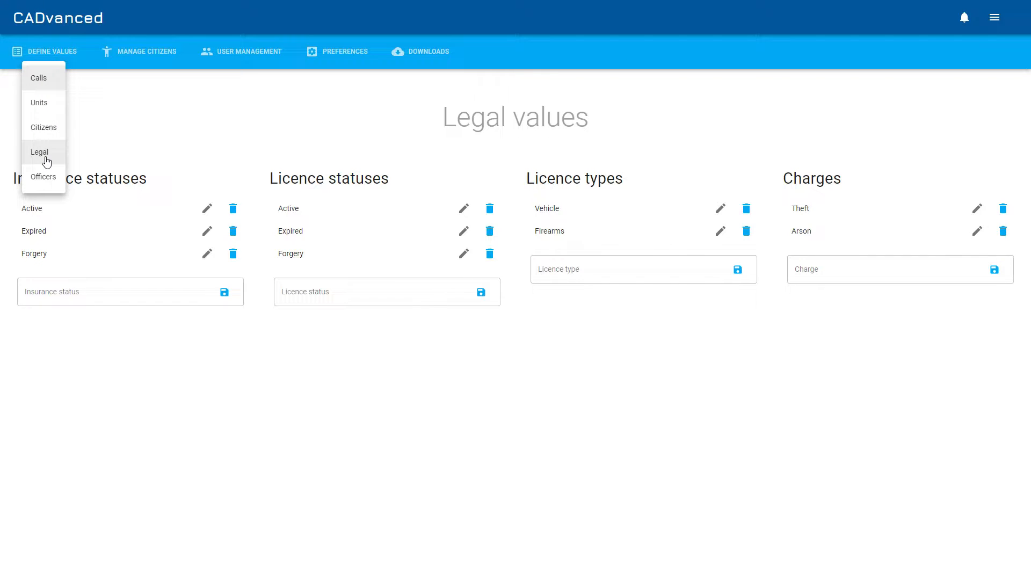
pyautogui.click(47, 177)
pyautogui.click(174, 224)
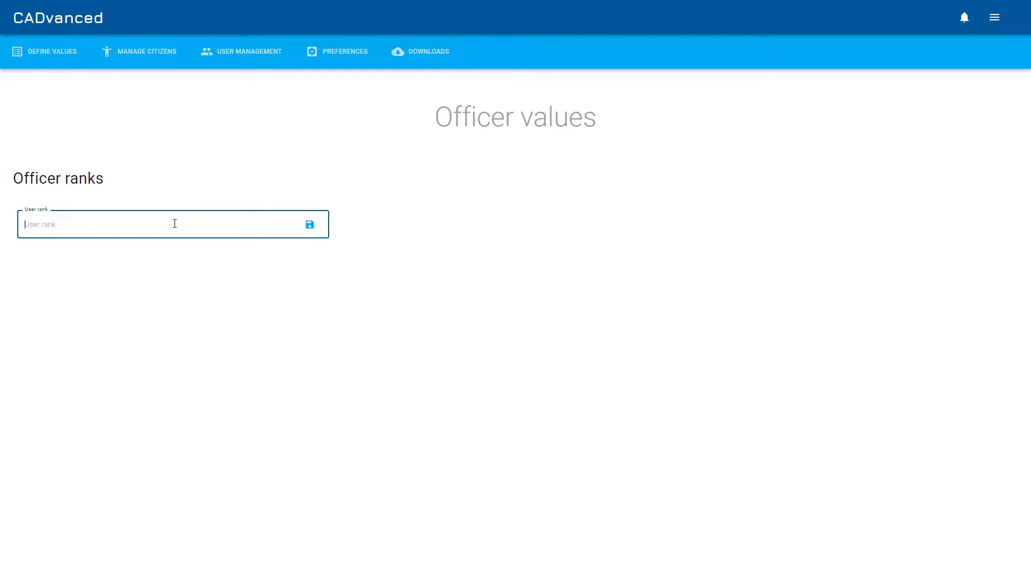
pyautogui.write('Constable')
pyautogui.press('Return')
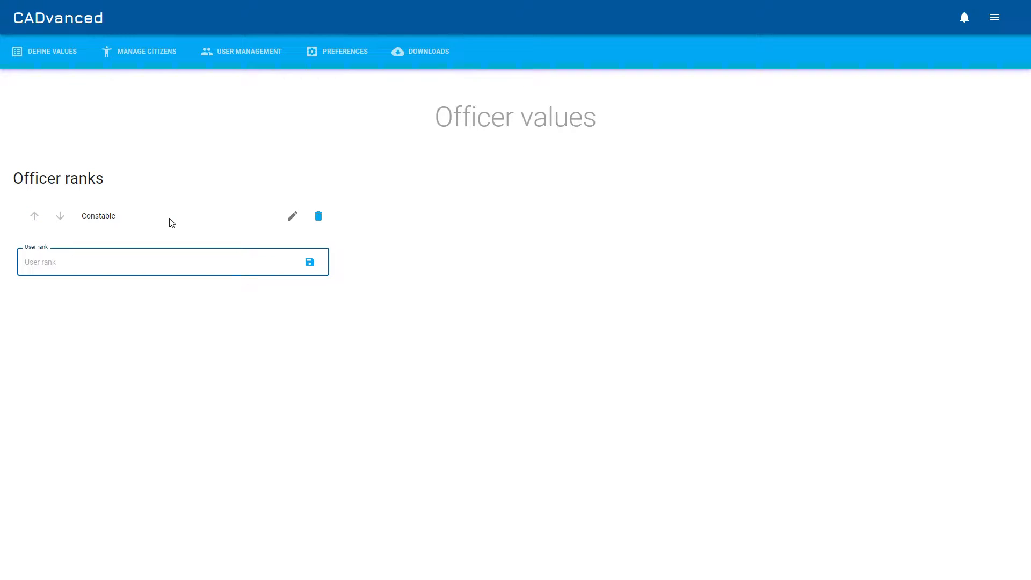
pyautogui.write('Sargeat')
pyautogui.press('BackSpace')
pyautogui.press('BackSpace')
pyautogui.press('BackSpace')
pyautogui.write('eant')
pyautogui.press('Return')
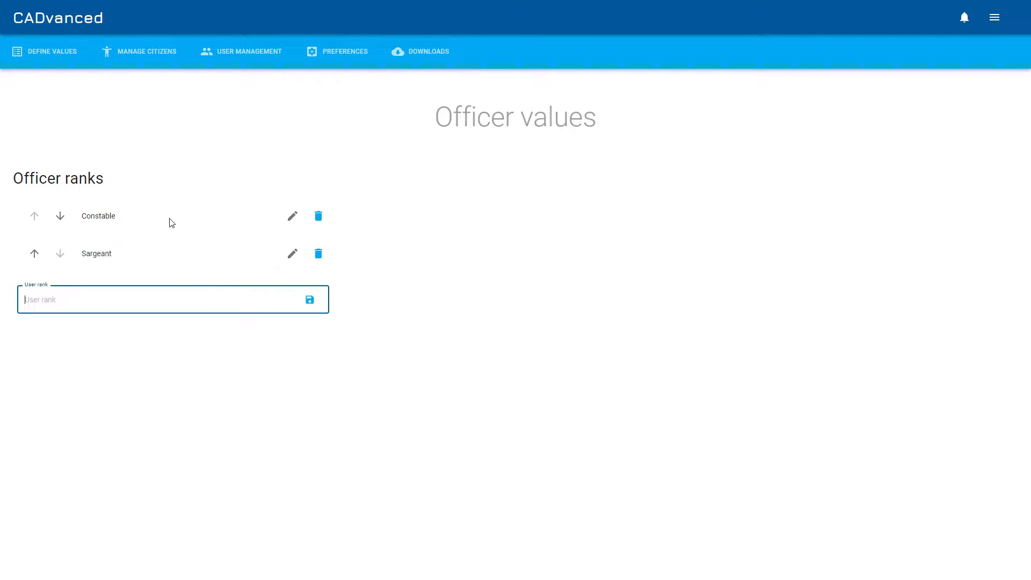
pyautogui.write('Superintendant')
pyautogui.press('Return')
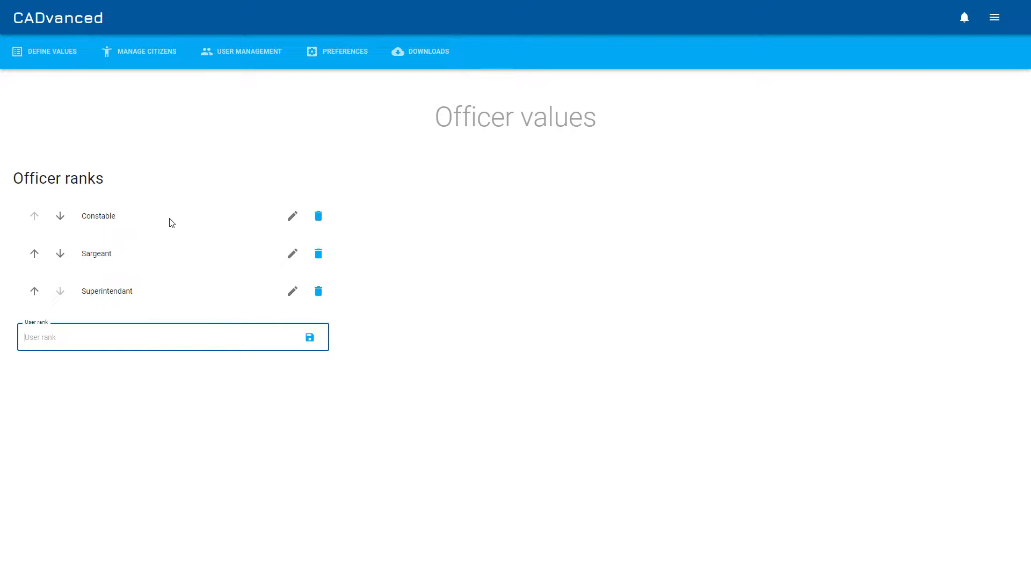
# Move the Sargeant rank up one place and back down again
pyautogui.click(36, 254)
pyautogui.click(60, 216)
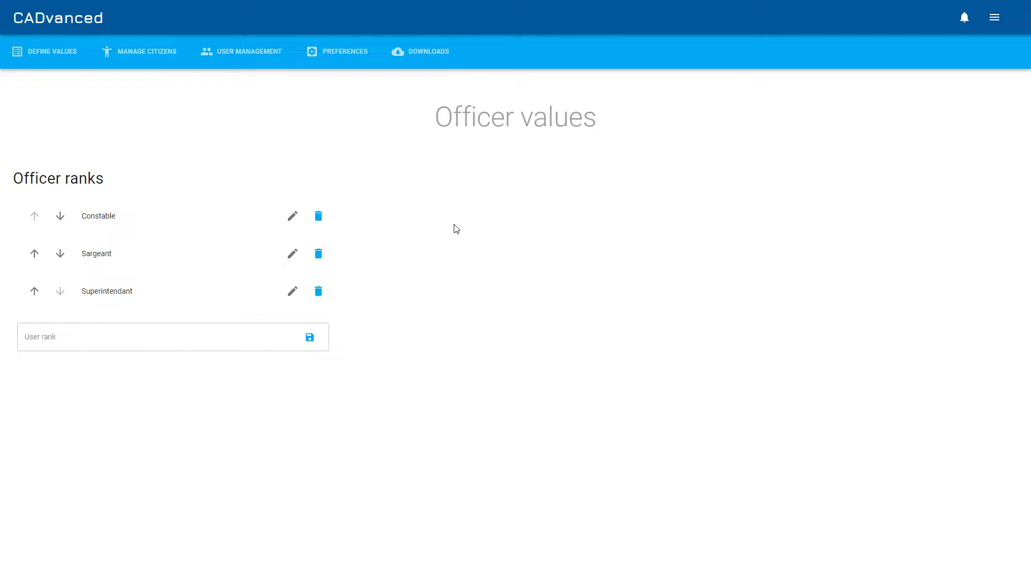
# Browse the Manage citizens page, then User management, expanding the admin user's permissions
pyautogui.click(68, 52)
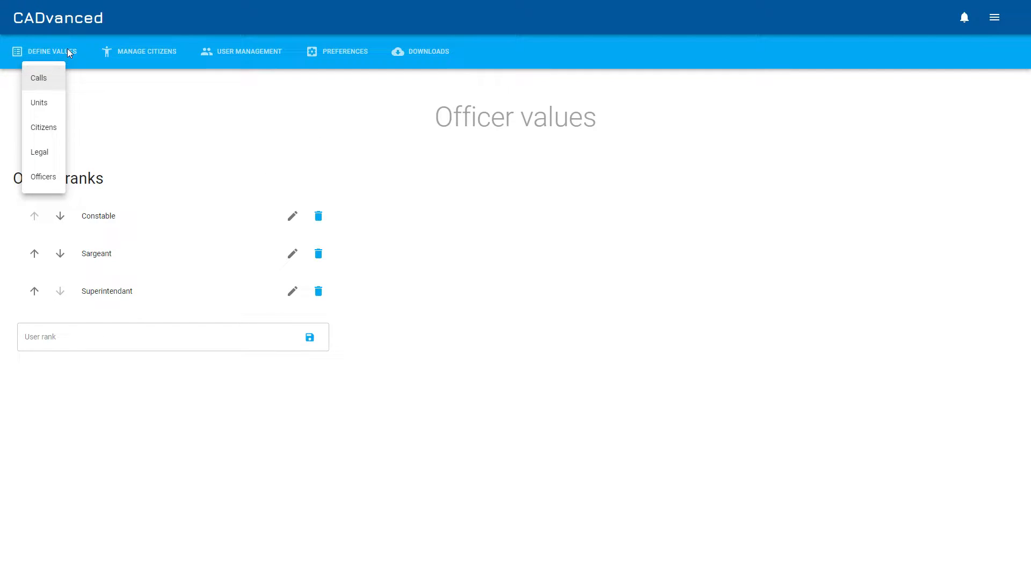
pyautogui.click(263, 118)
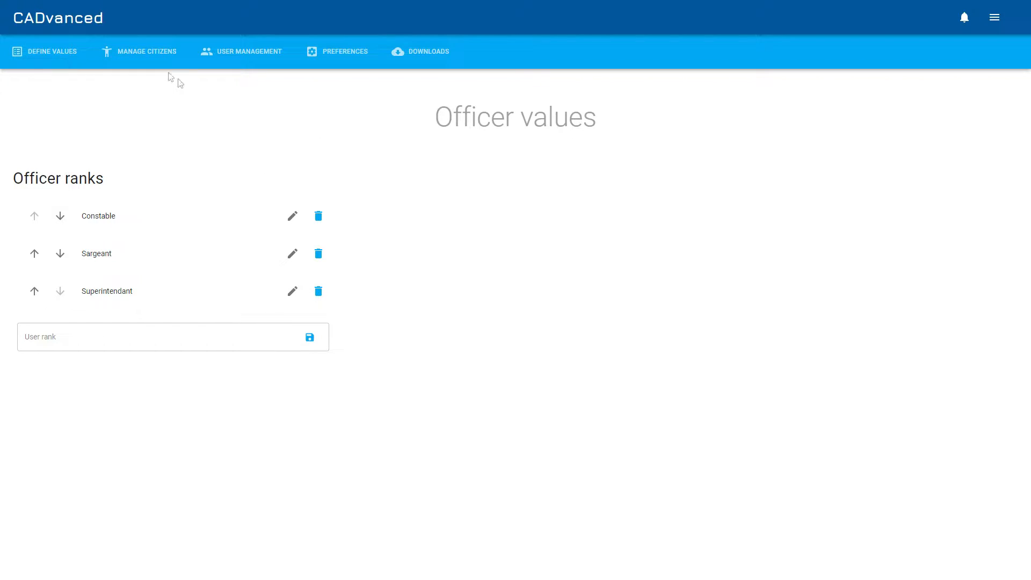
pyautogui.click(146, 57)
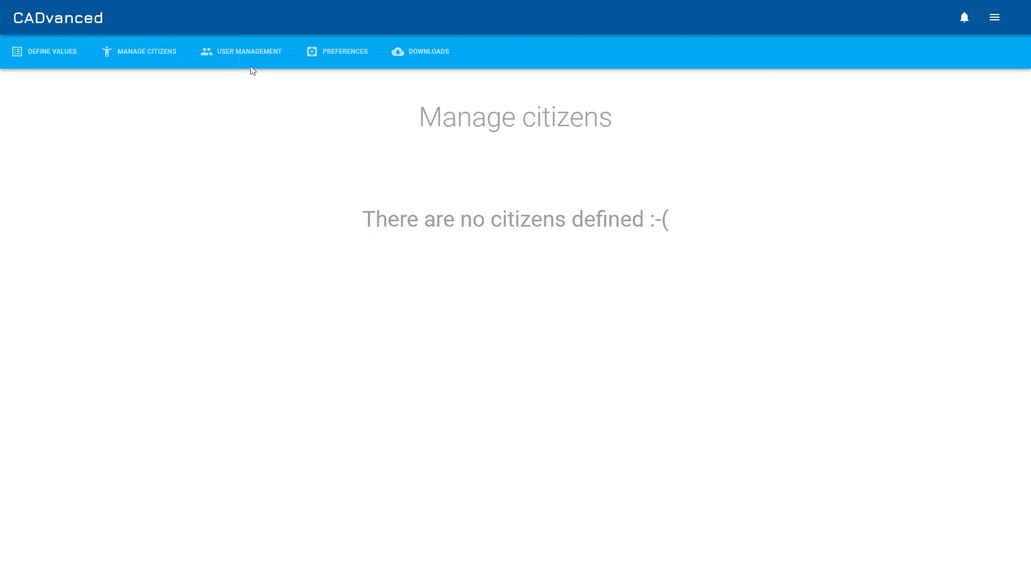
pyautogui.click(235, 52)
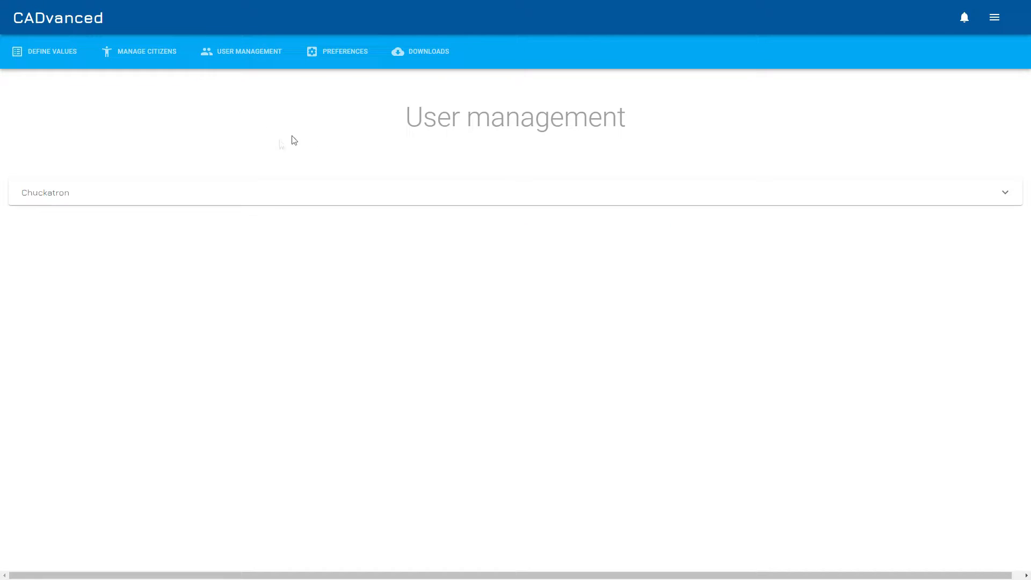
pyautogui.click(256, 199)
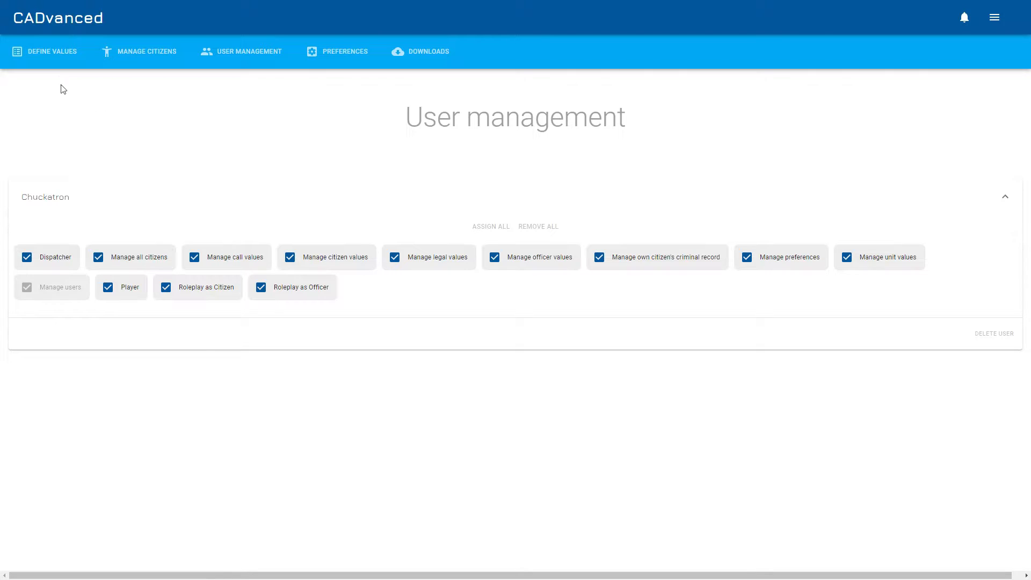
pyautogui.click(49, 51)
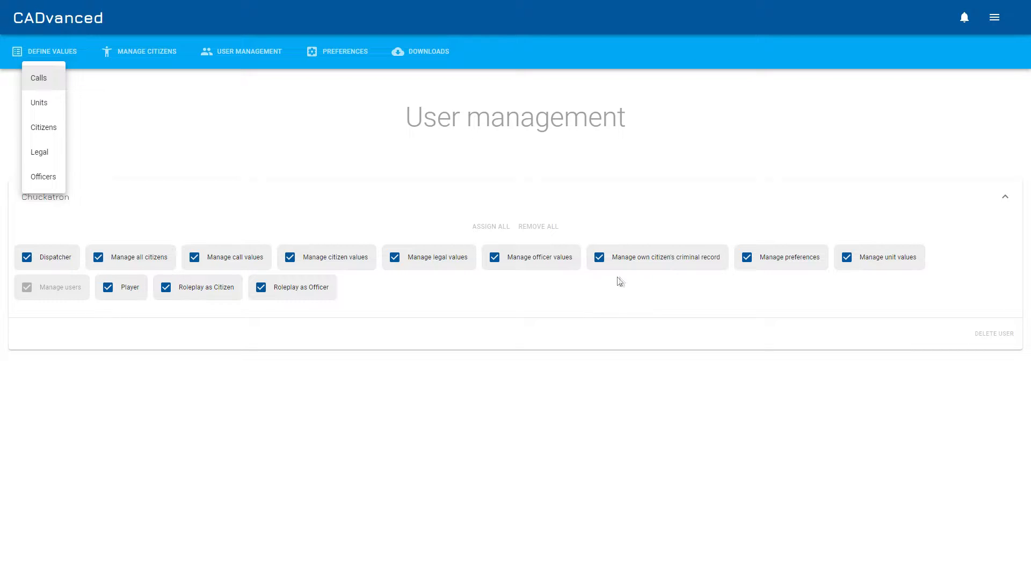
pyautogui.click(664, 160)
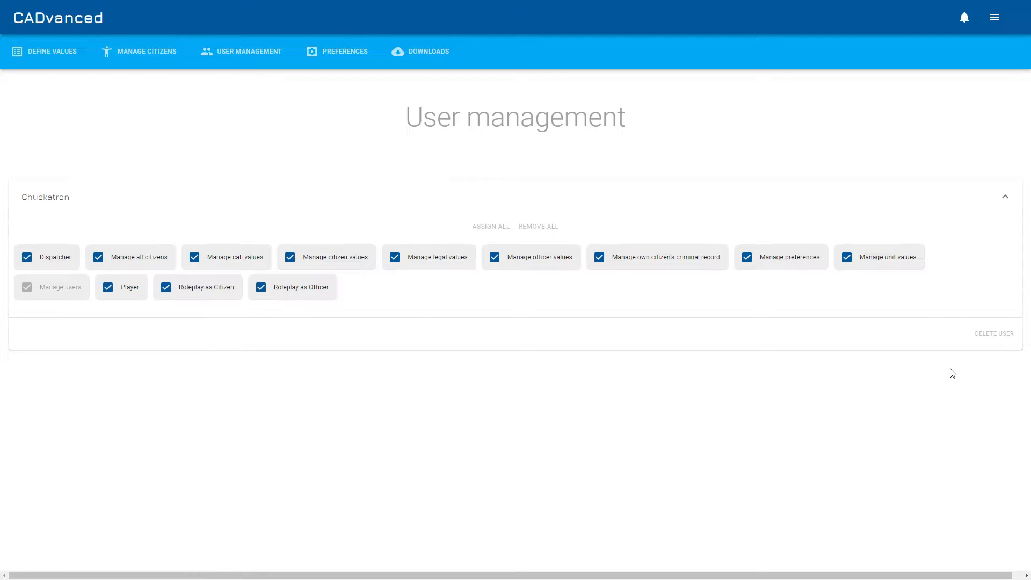
pyautogui.click(41, 56)
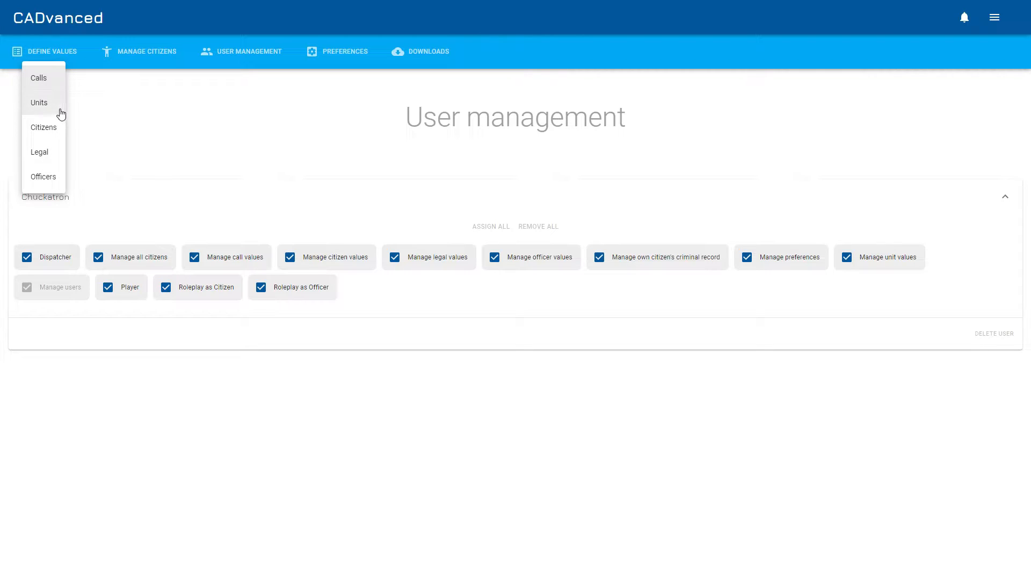
pyautogui.click(261, 406)
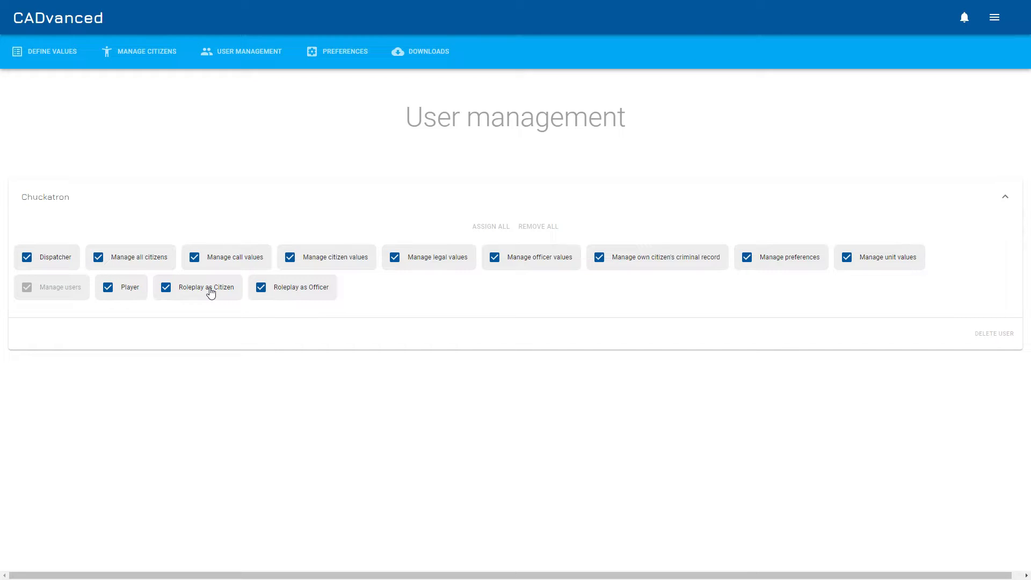
pyautogui.click(995, 20)
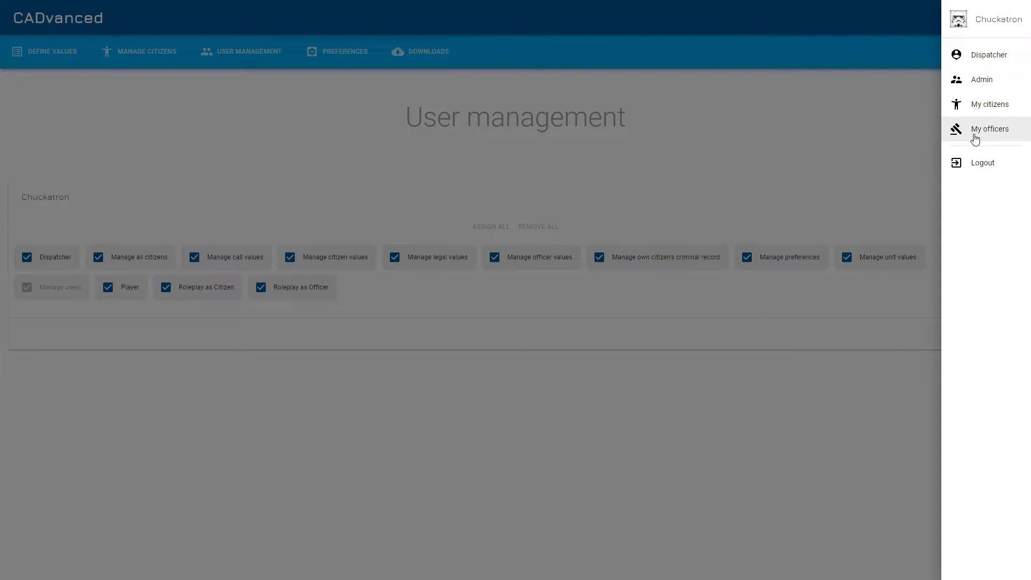
pyautogui.click(289, 293)
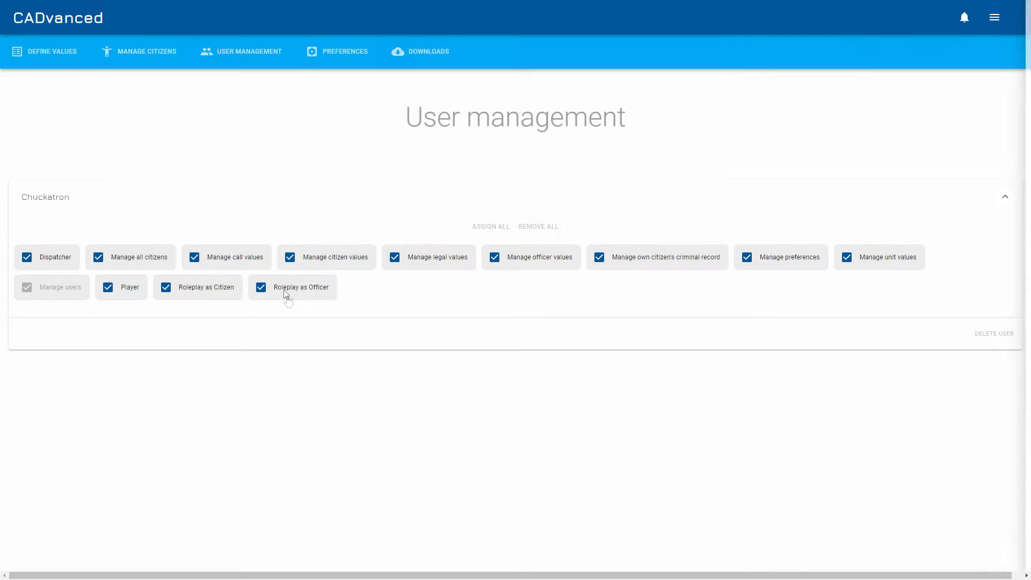
pyautogui.click(995, 18)
pyautogui.click(724, 157)
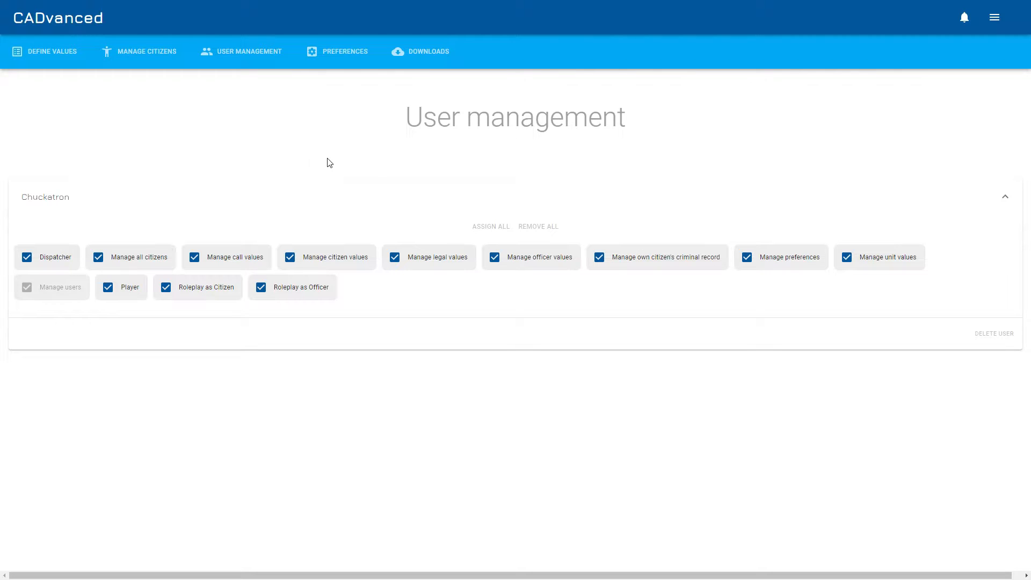
# Open the Preferences page
pyautogui.click(340, 51)
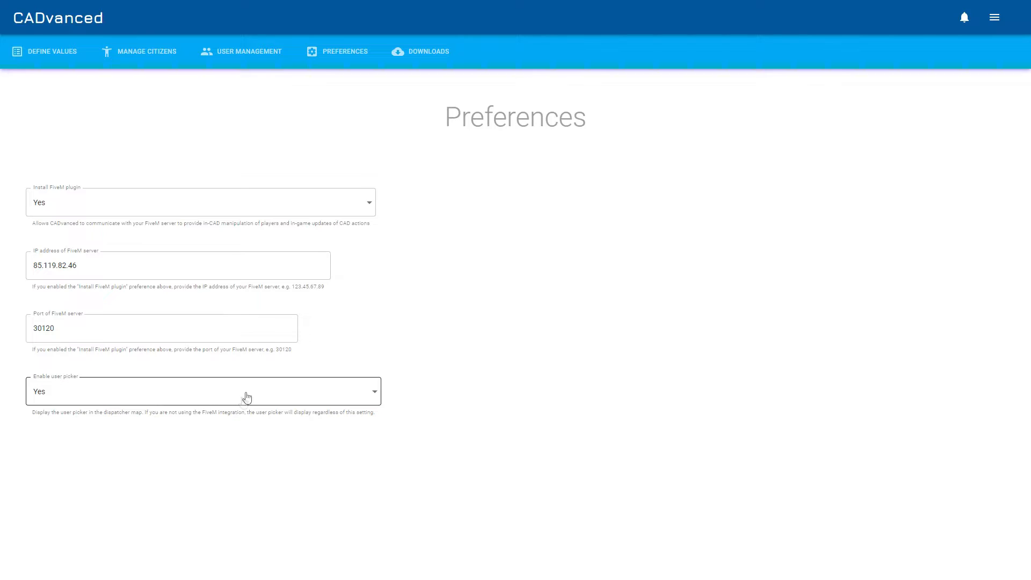
# Open the Downloads page
pyautogui.click(417, 59)
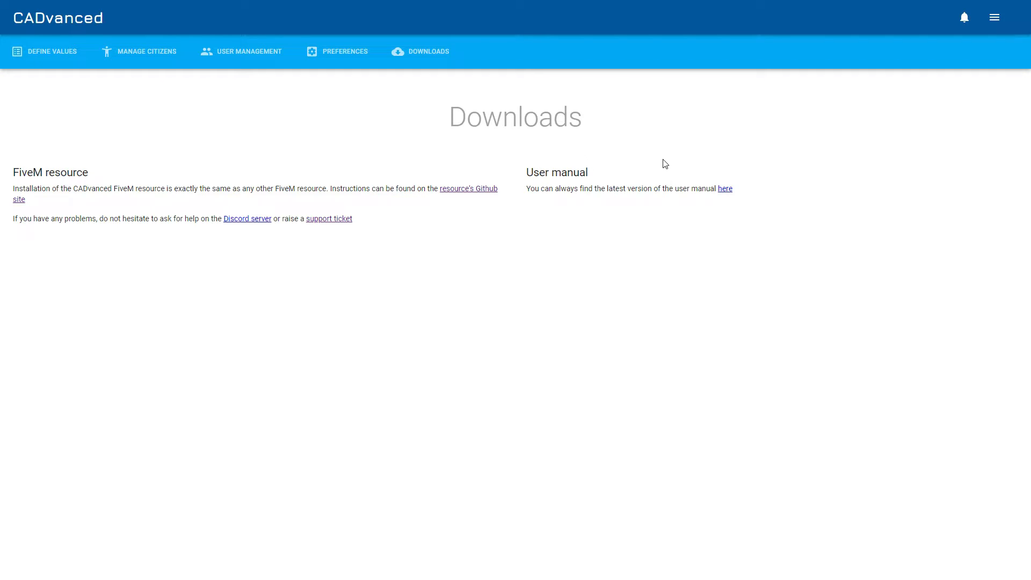
# Create a new citizen under My citizens and enter the citizen's first and last name
pyautogui.click(995, 17)
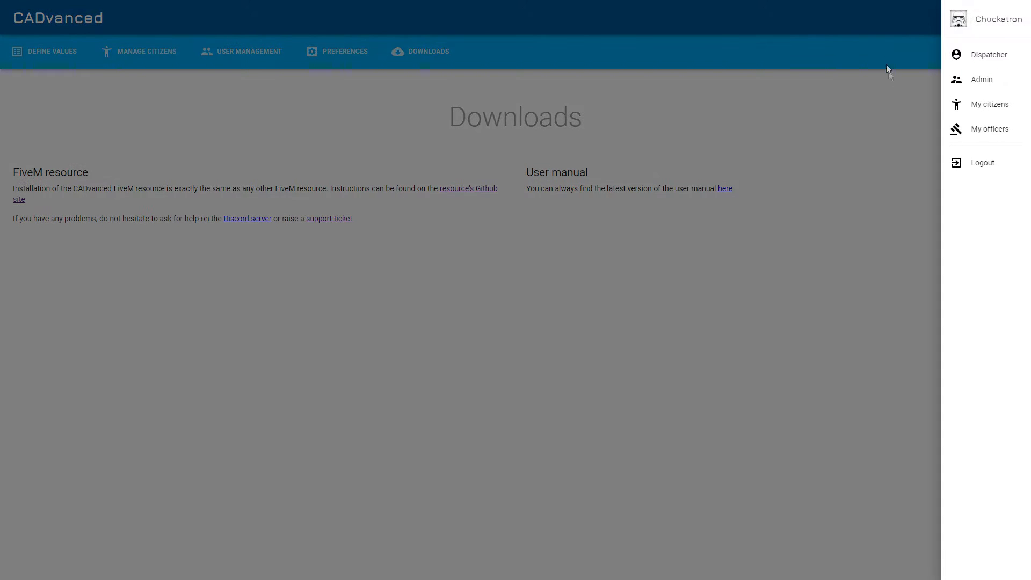
pyautogui.click(990, 105)
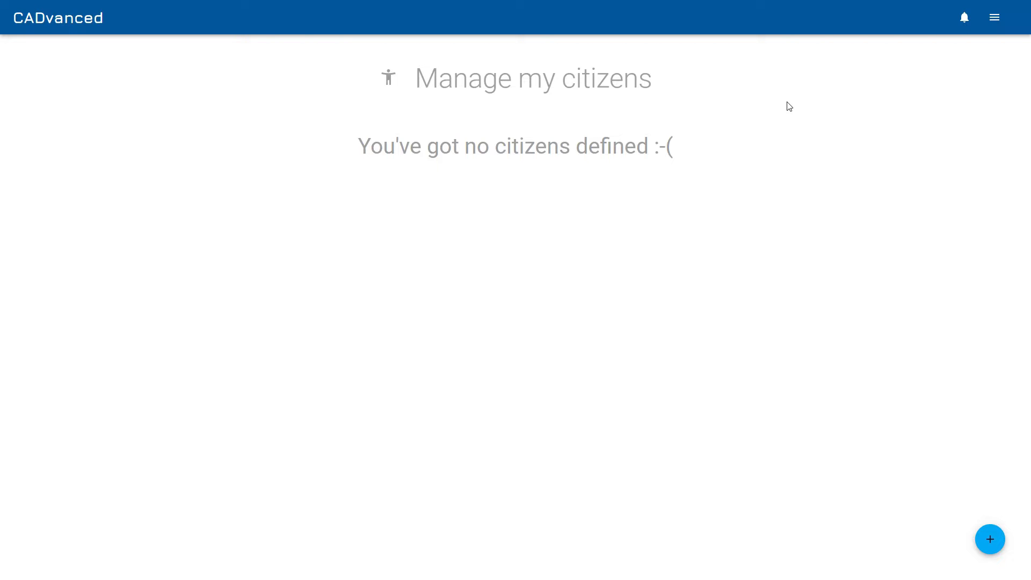
pyautogui.click(993, 543)
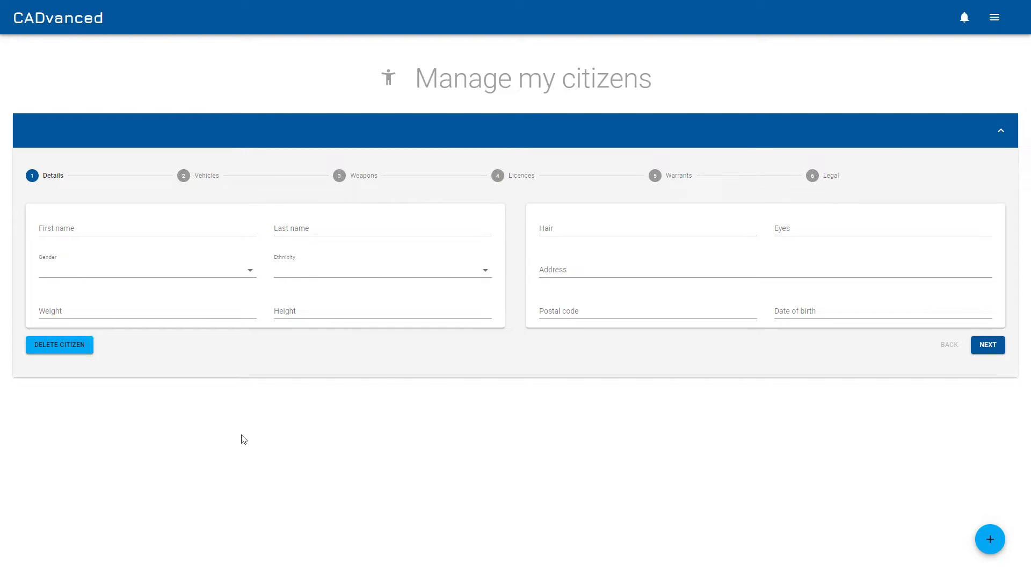
pyautogui.click(143, 229)
pyautogui.write('Joe')
pyautogui.press('Tab')
pyautogui.write('Bloggs')
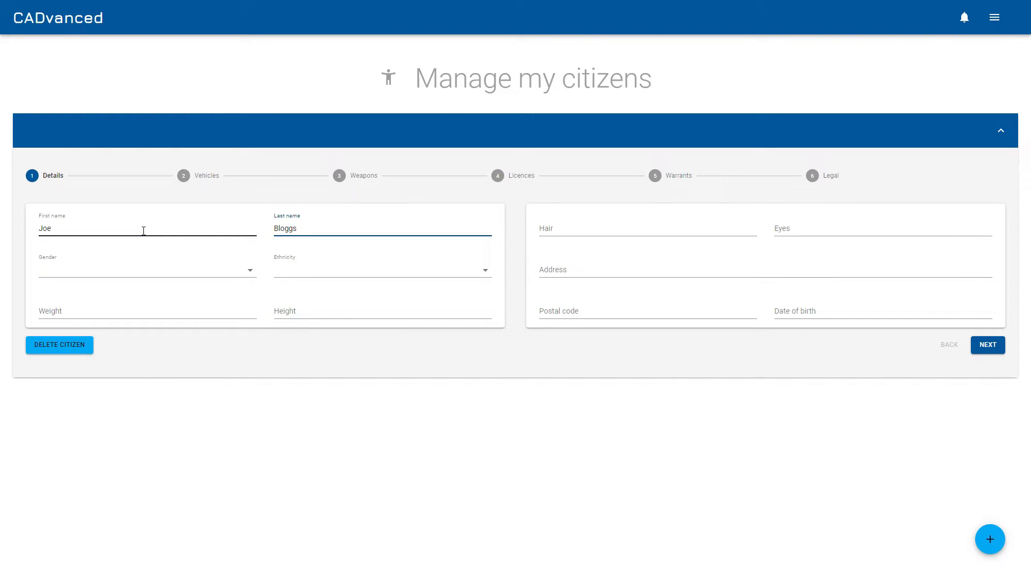
# Set the citizen's gender to Male, ethnicity to Asian, weight to 73kg and height to 5'11"
pyautogui.click(143, 275)
pyautogui.click(198, 271)
pyautogui.click(295, 279)
pyautogui.click(329, 277)
pyautogui.click(207, 317)
pyautogui.write('73')
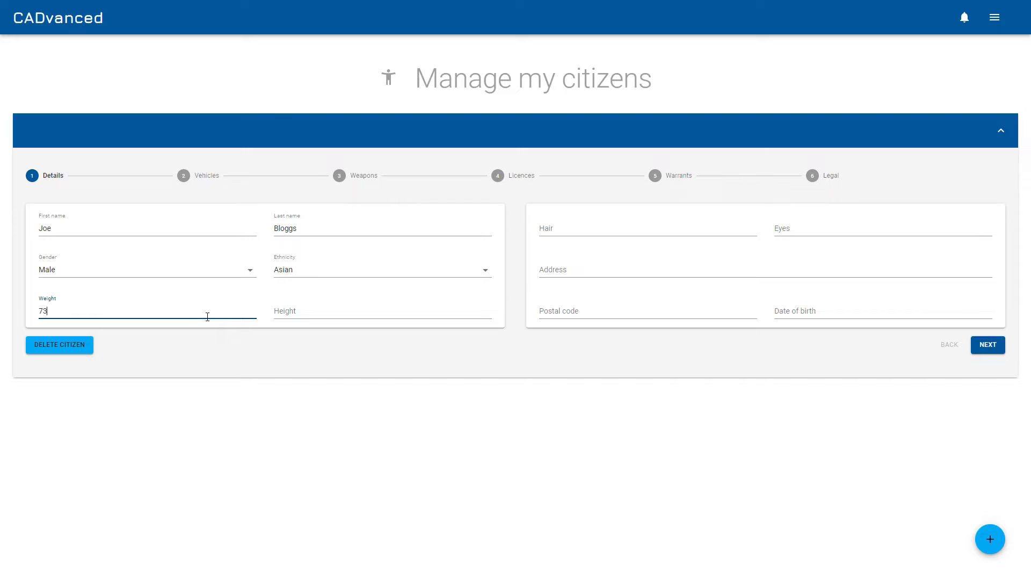
pyautogui.write('kg')
pyautogui.click(318, 316)
pyautogui.write('5')
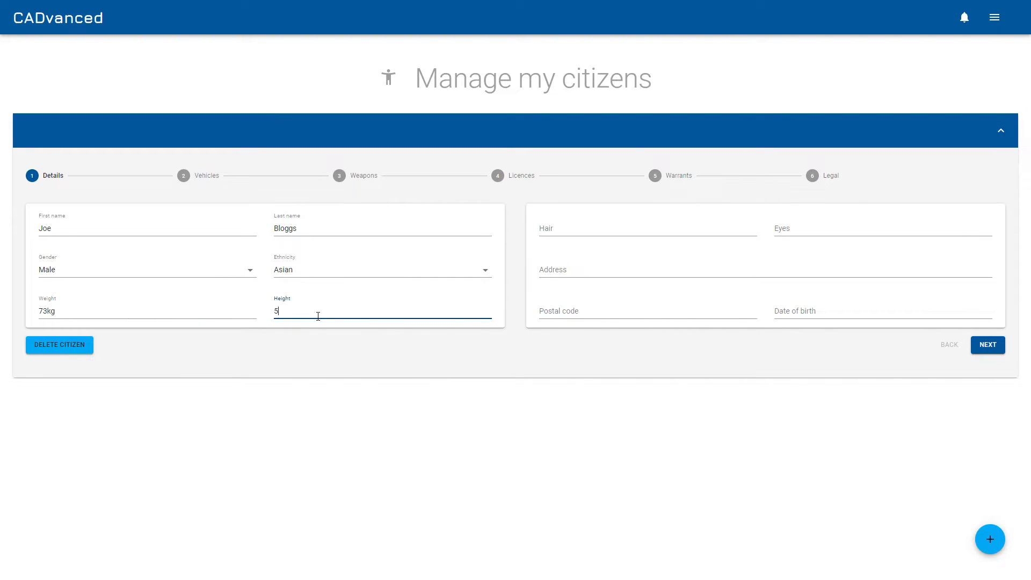
pyautogui.write('\'11"')
# Enter Brown for hair and eyes, then fill in the citizen's address, postal code and date of birth
pyautogui.click(607, 241)
pyautogui.write('Brown')
pyautogui.press('Tab')
pyautogui.write('Brown')
pyautogui.click(604, 272)
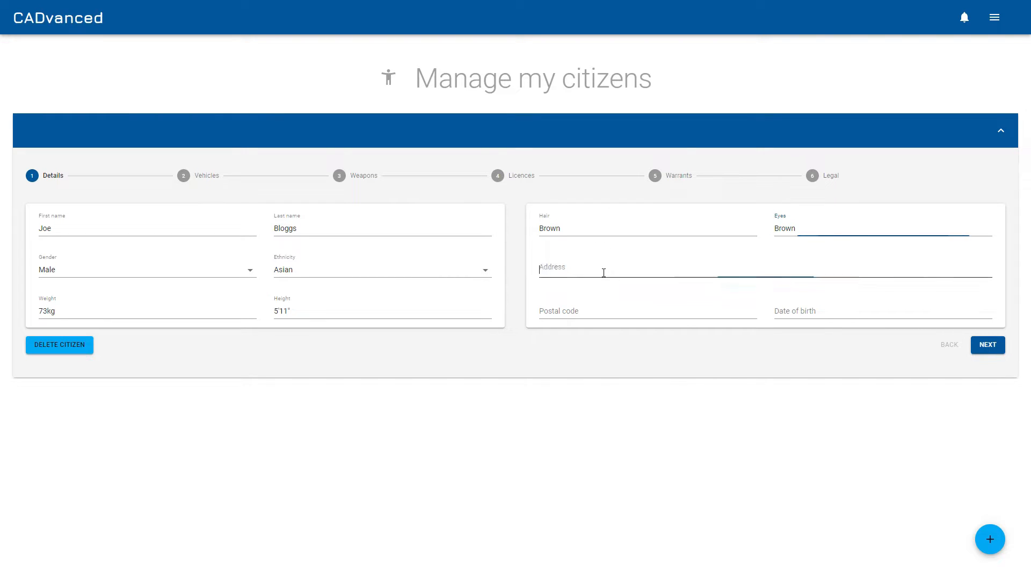
pyautogui.write('121 ')
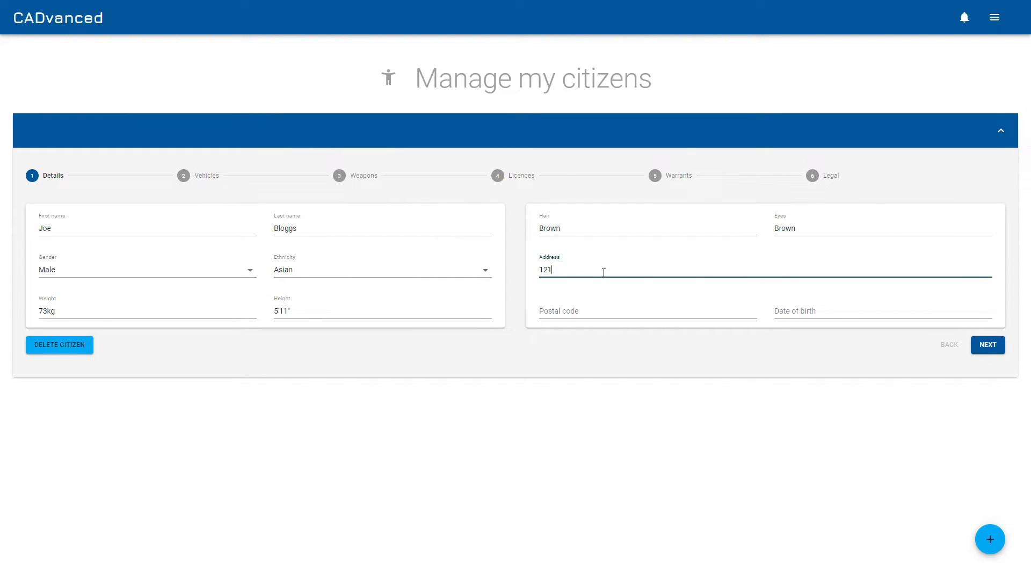
pyautogui.write('Fake Street')
pyautogui.click(607, 313)
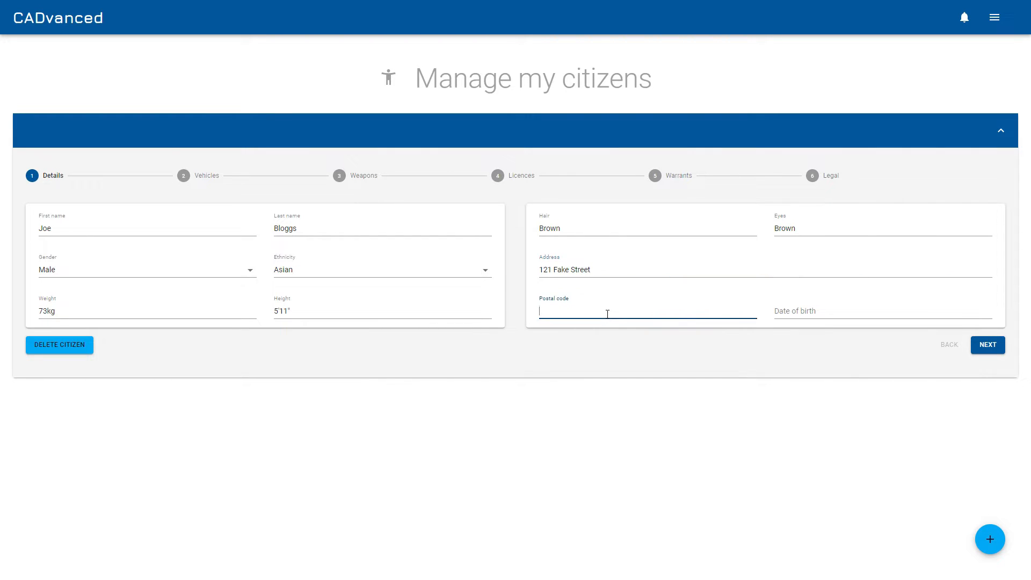
pyautogui.write('SL34 8HG')
pyautogui.click(832, 312)
pyautogui.write('01/01/2000')
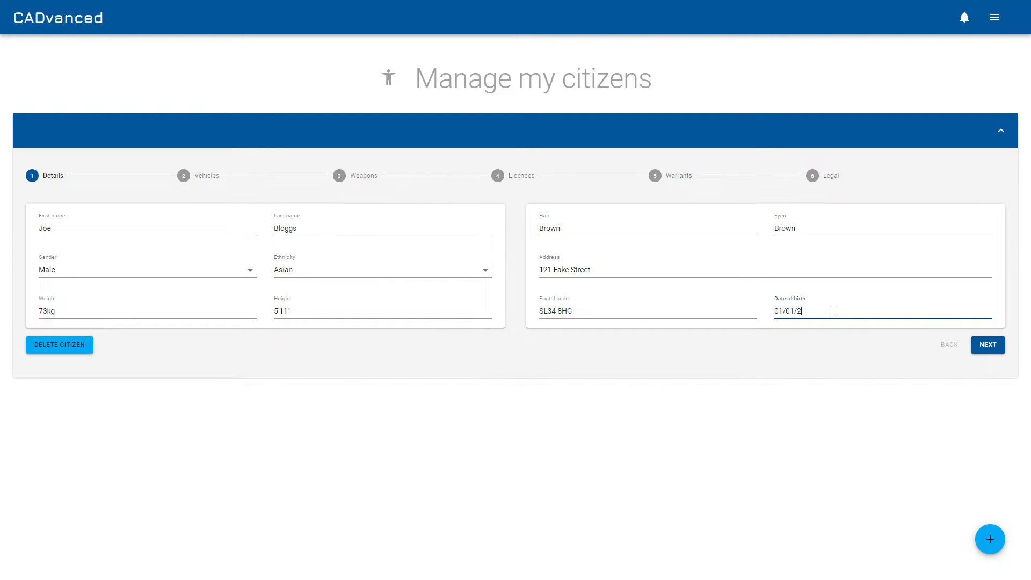
pyautogui.click(988, 345)
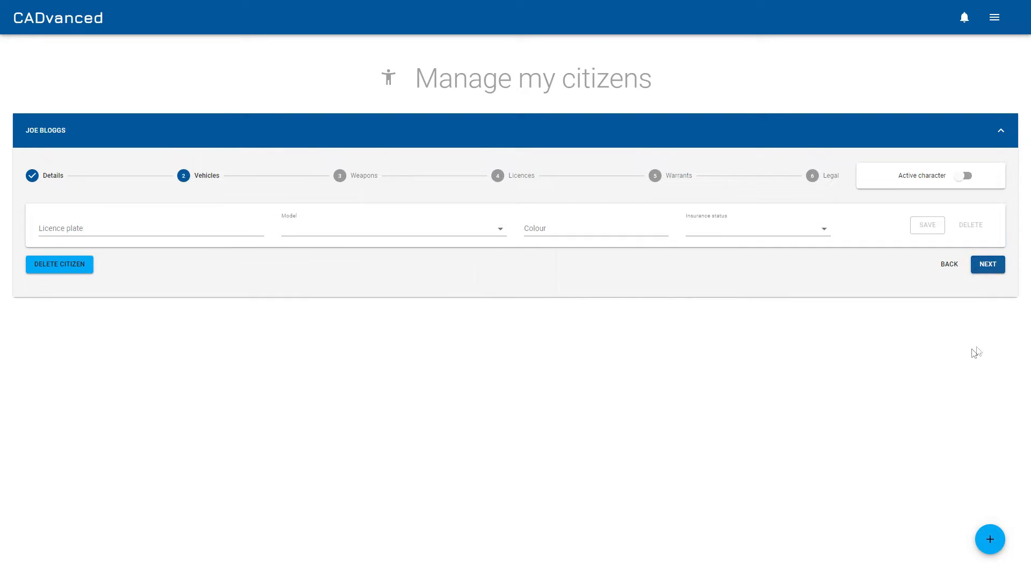
pyautogui.click(213, 236)
pyautogui.write('VV02')
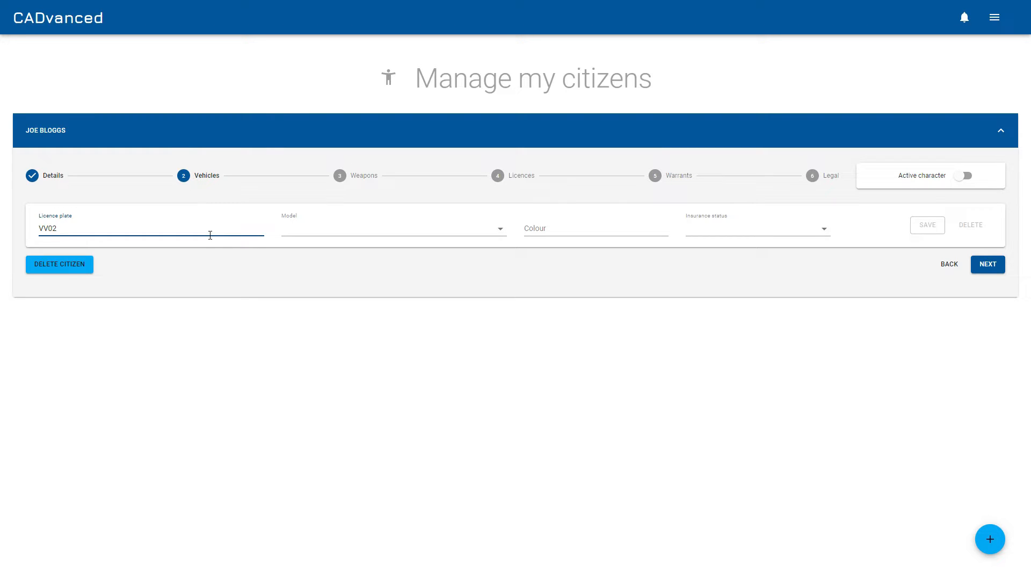
pyautogui.write('IOT')
pyautogui.click(343, 233)
pyautogui.click(337, 241)
pyautogui.click(548, 230)
pyautogui.write('Red')
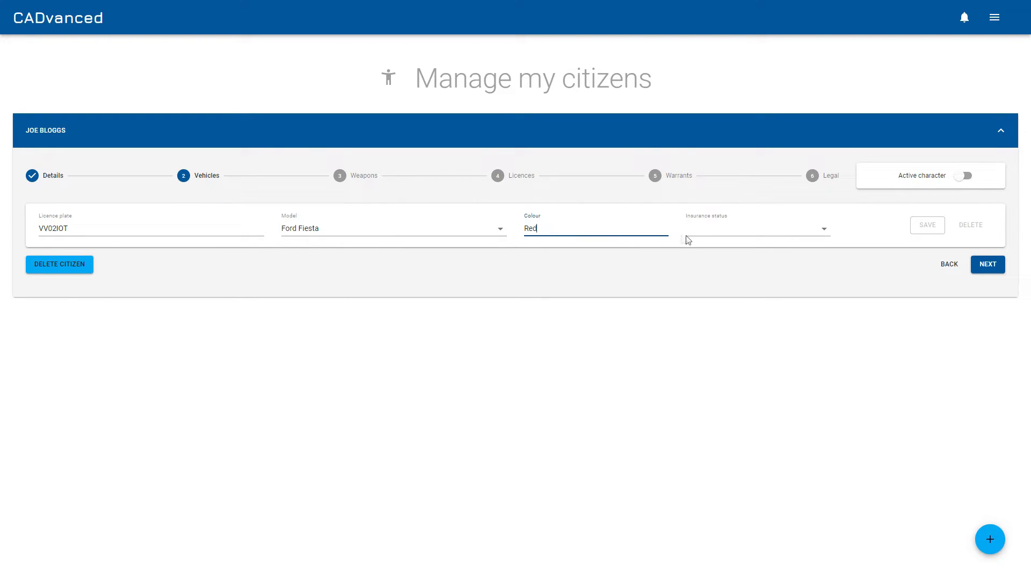
pyautogui.click(727, 234)
pyautogui.click(732, 237)
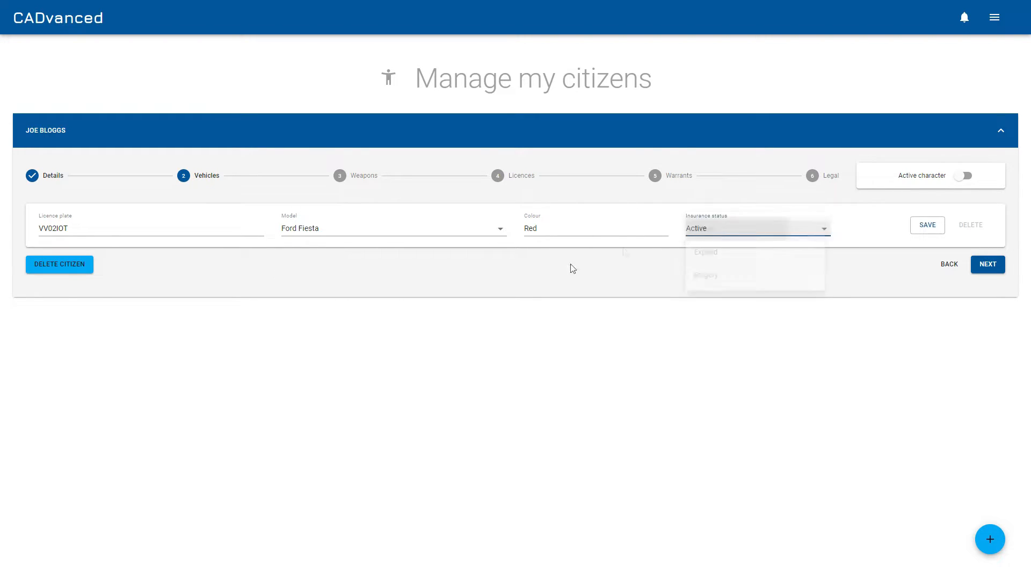
pyautogui.click(930, 226)
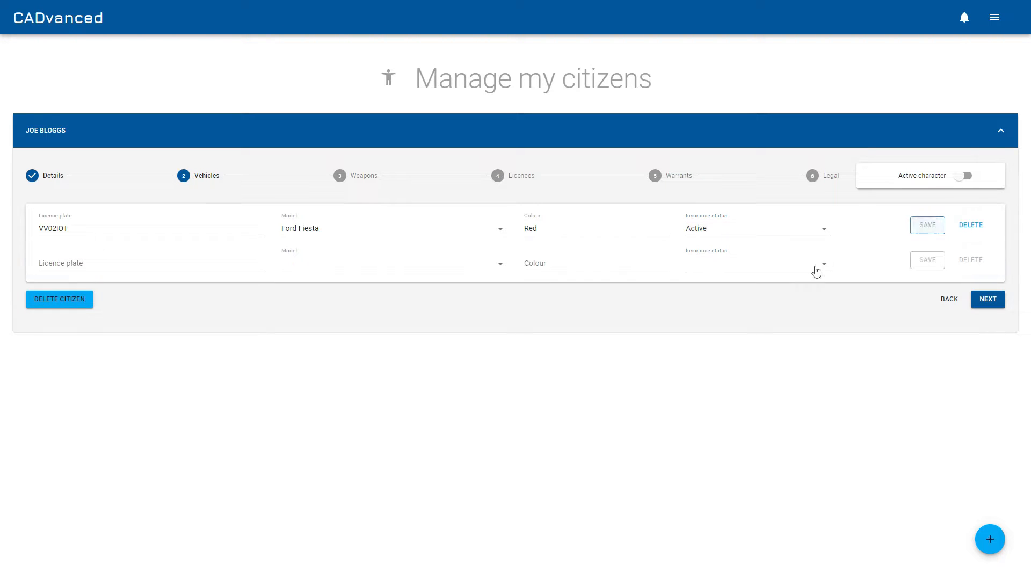
# Save a second vehicle: blue Vauxhall Astra, plate LL89ERE, with Expired insurance
pyautogui.click(232, 270)
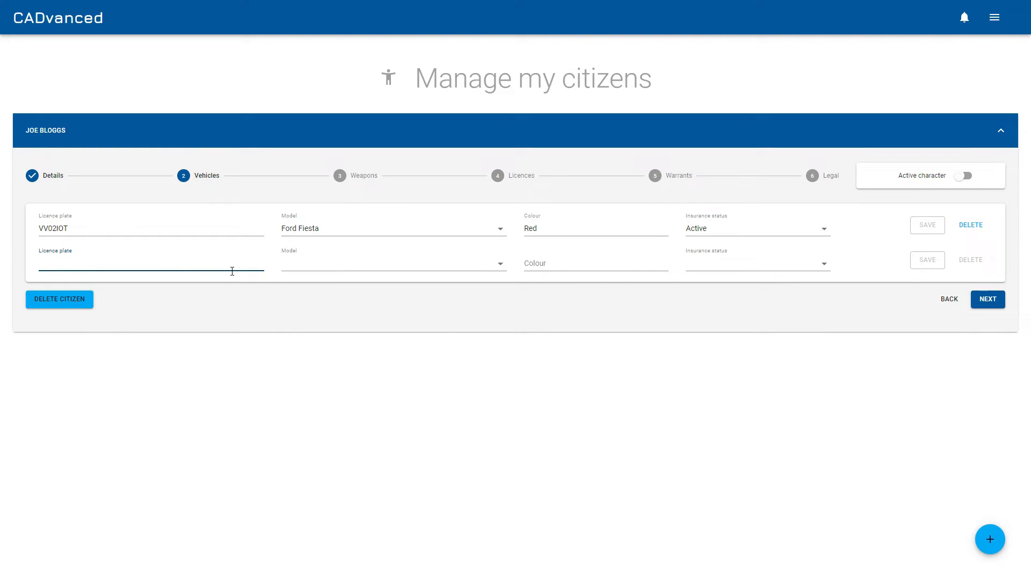
pyautogui.write('LL89ERE')
pyautogui.click(368, 264)
pyautogui.click(352, 289)
pyautogui.click(551, 262)
pyautogui.write('Blue')
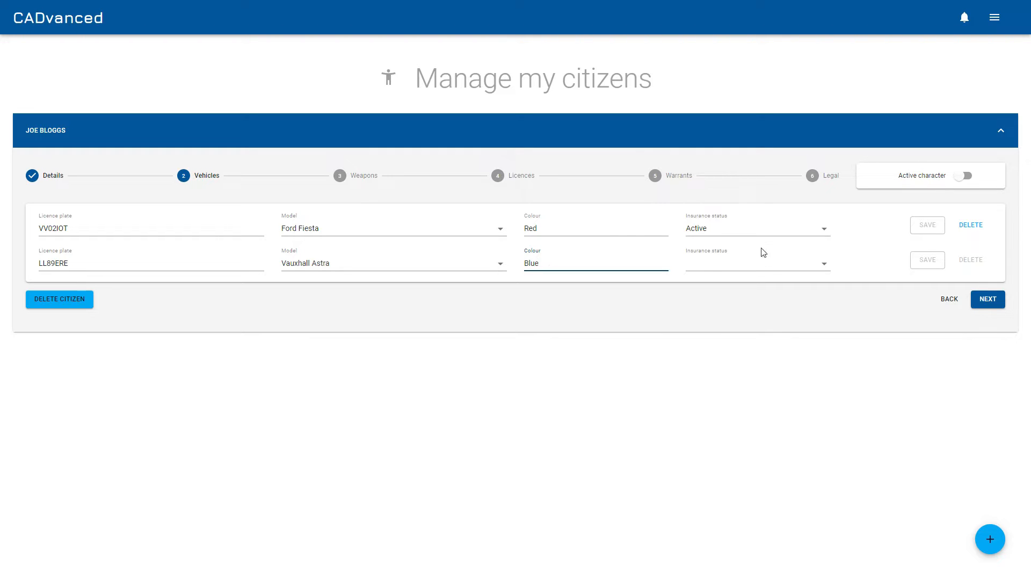
pyautogui.click(762, 263)
pyautogui.click(732, 289)
pyautogui.click(939, 262)
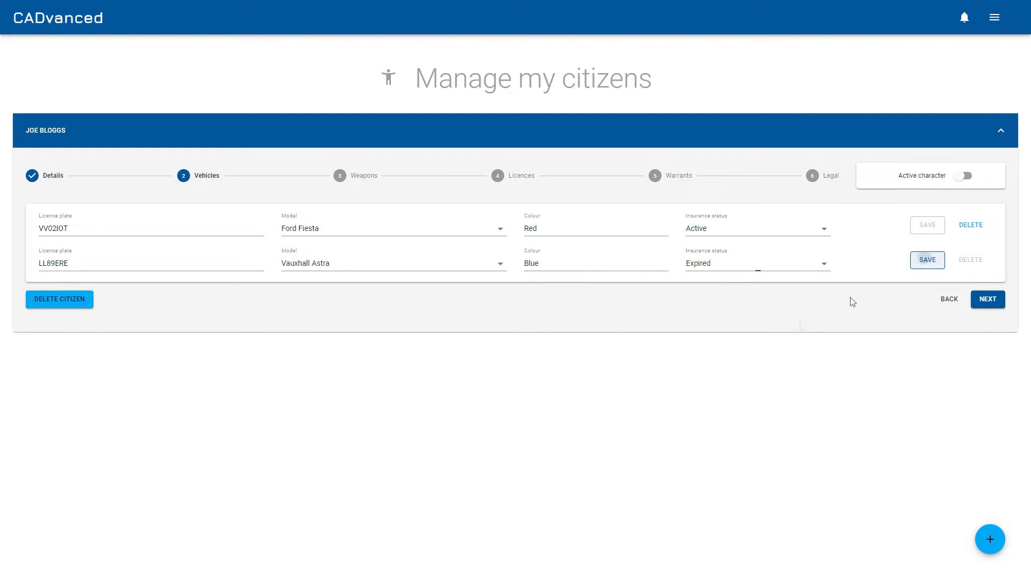
# Continue to Weapons and save a Shotgun with Legal status
pyautogui.click(987, 335)
pyautogui.click(159, 229)
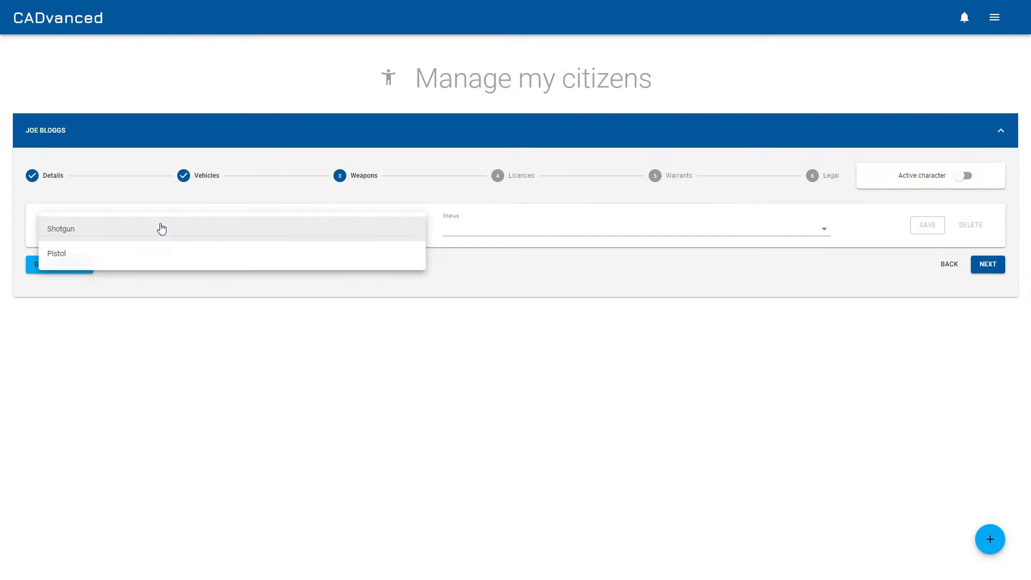
pyautogui.click(154, 230)
pyautogui.click(507, 232)
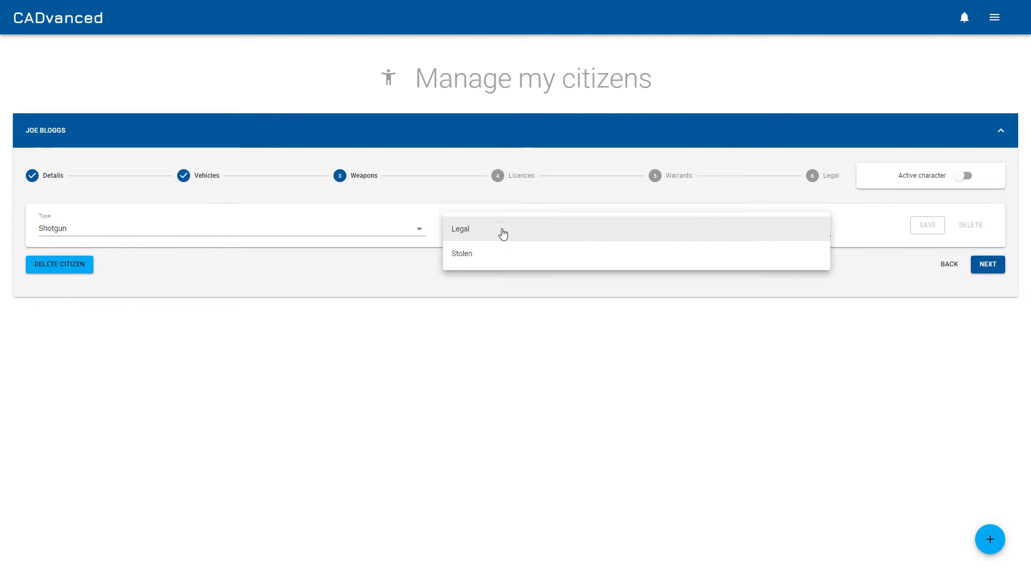
pyautogui.click(502, 232)
pyautogui.click(927, 225)
# Save a second weapon, a Pistol with Stolen status
pyautogui.click(272, 271)
pyautogui.click(260, 292)
pyautogui.click(550, 262)
pyautogui.click(526, 287)
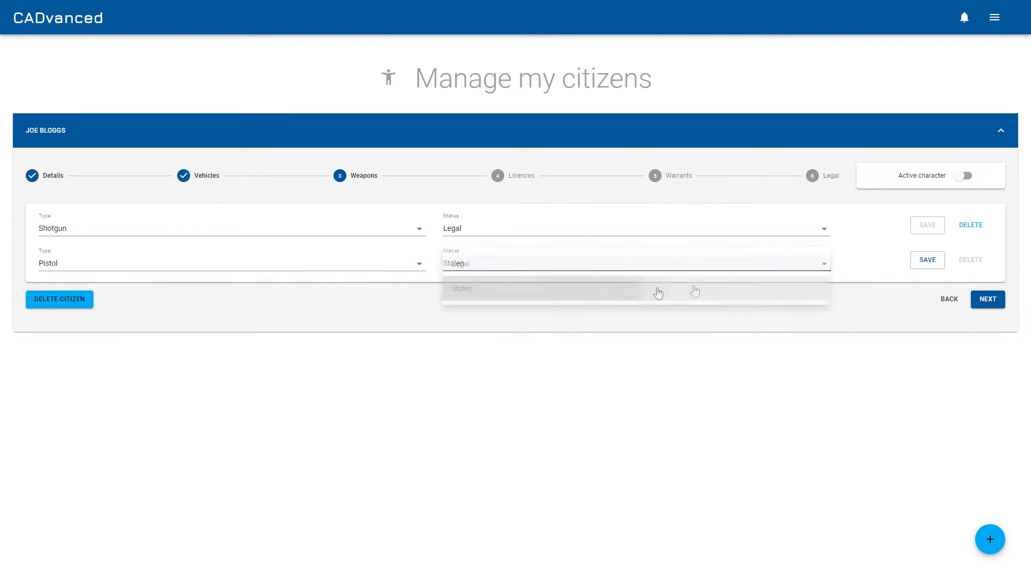
pyautogui.click(927, 260)
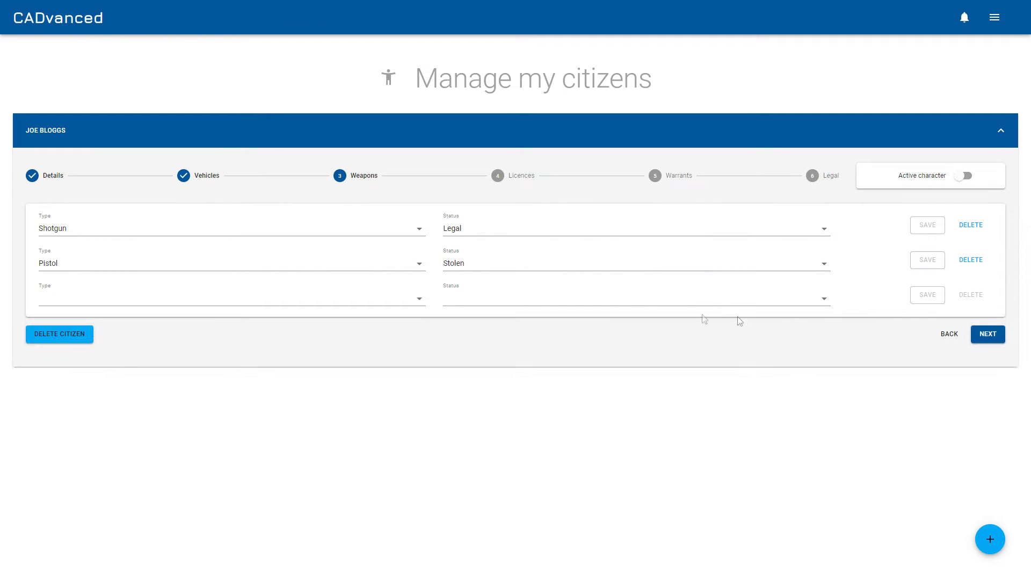
# Continue to Licences and save a Vehicle licence with Active status
pyautogui.click(988, 333)
pyautogui.click(191, 236)
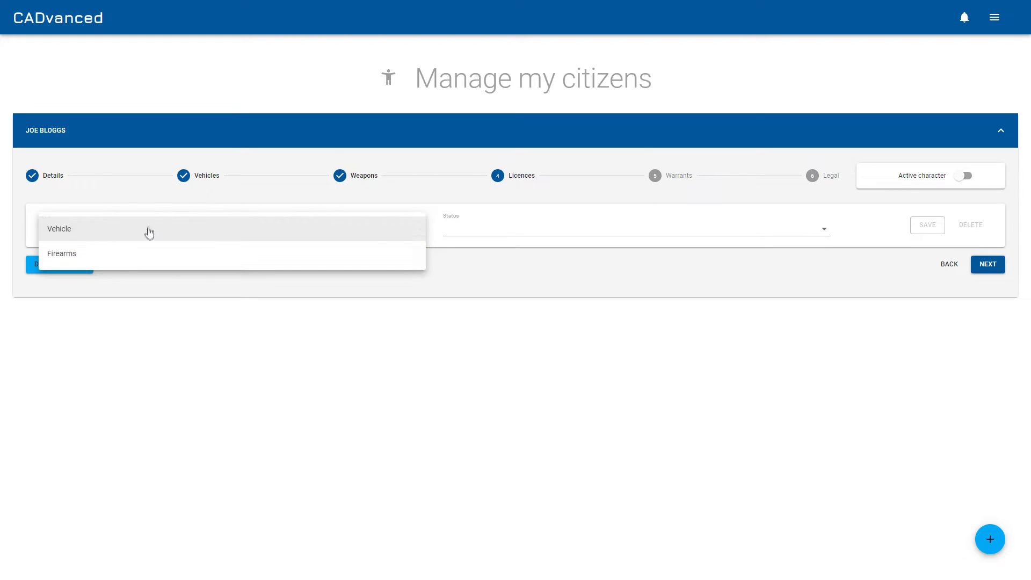
pyautogui.click(145, 232)
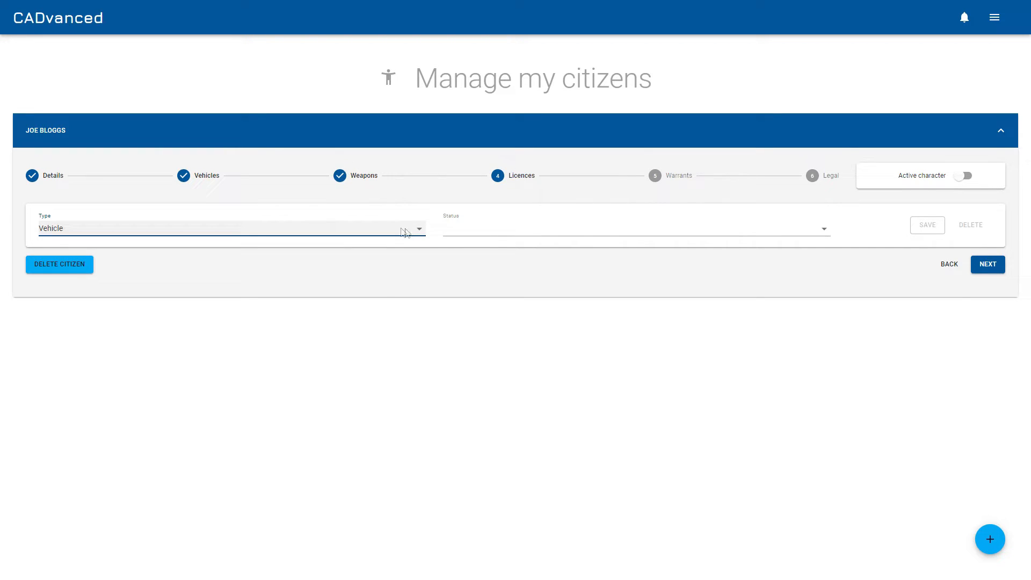
pyautogui.click(488, 233)
pyautogui.click(490, 231)
pyautogui.click(917, 229)
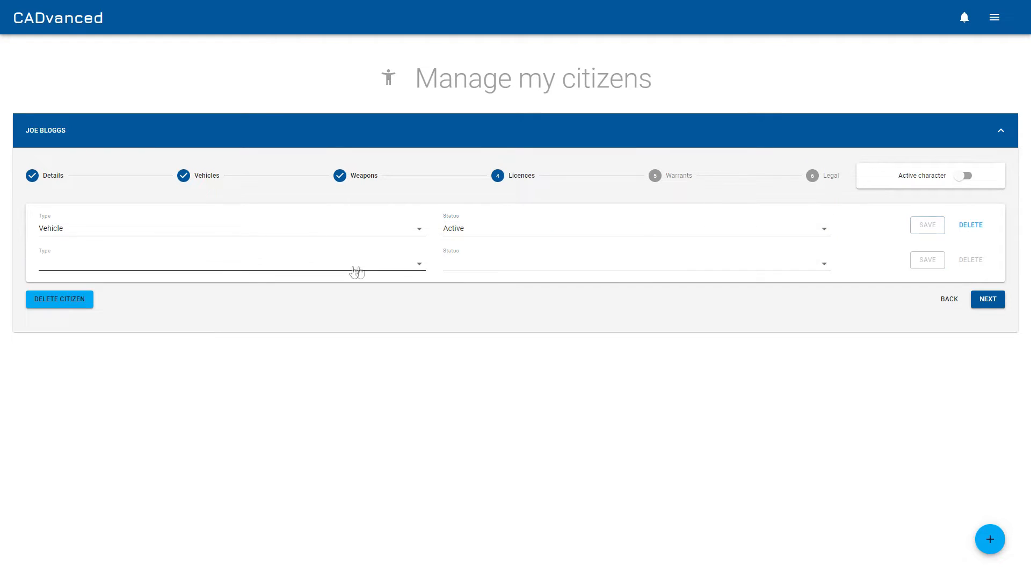
# Save a Firearms licence with Forgery status
pyautogui.click(349, 270)
pyautogui.click(283, 293)
pyautogui.click(483, 269)
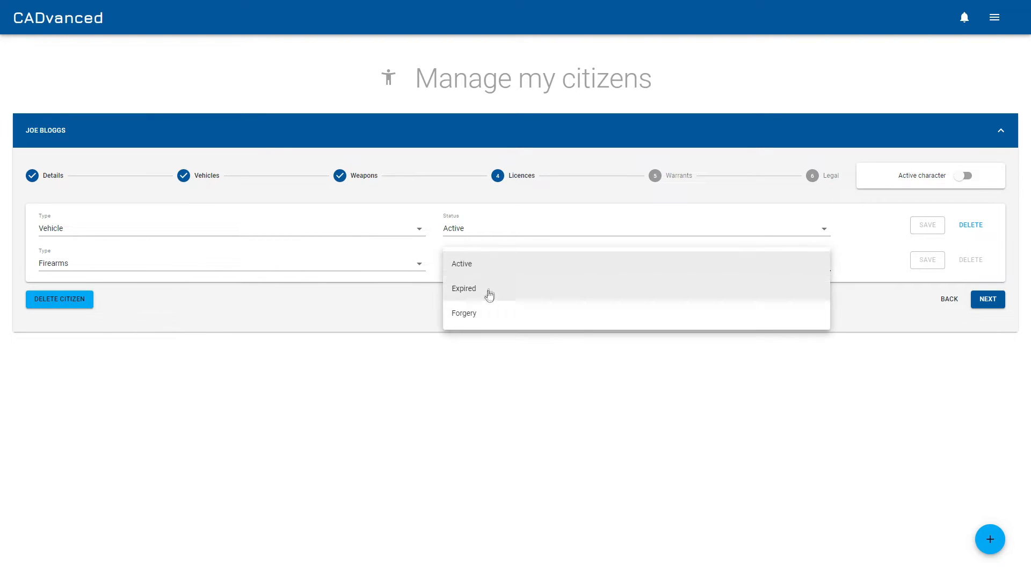
pyautogui.click(486, 317)
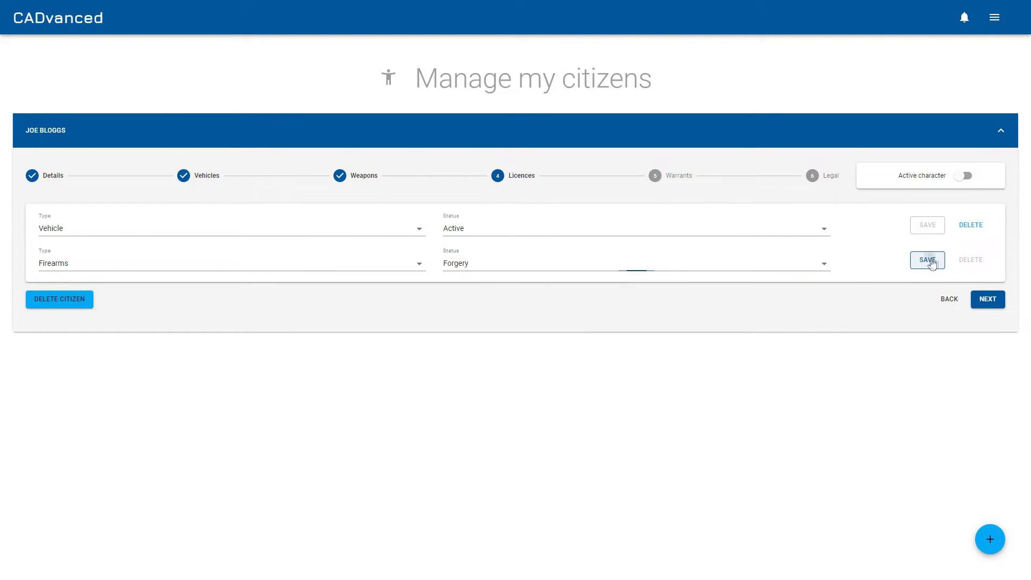
pyautogui.click(927, 259)
# Move on through the Warrants step to the Legal step without adding a warrant
pyautogui.click(988, 334)
pyautogui.click(149, 229)
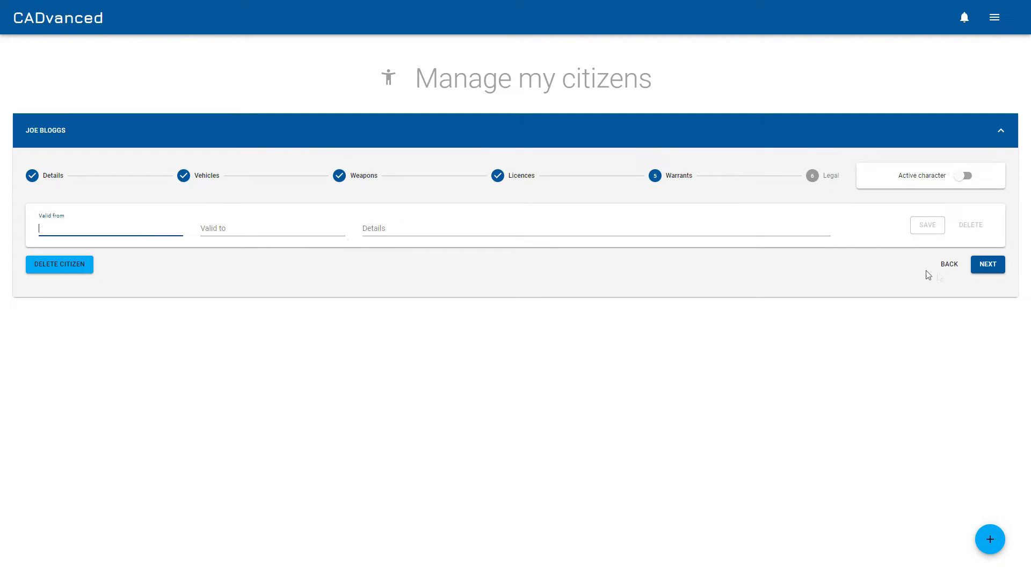
pyautogui.click(987, 264)
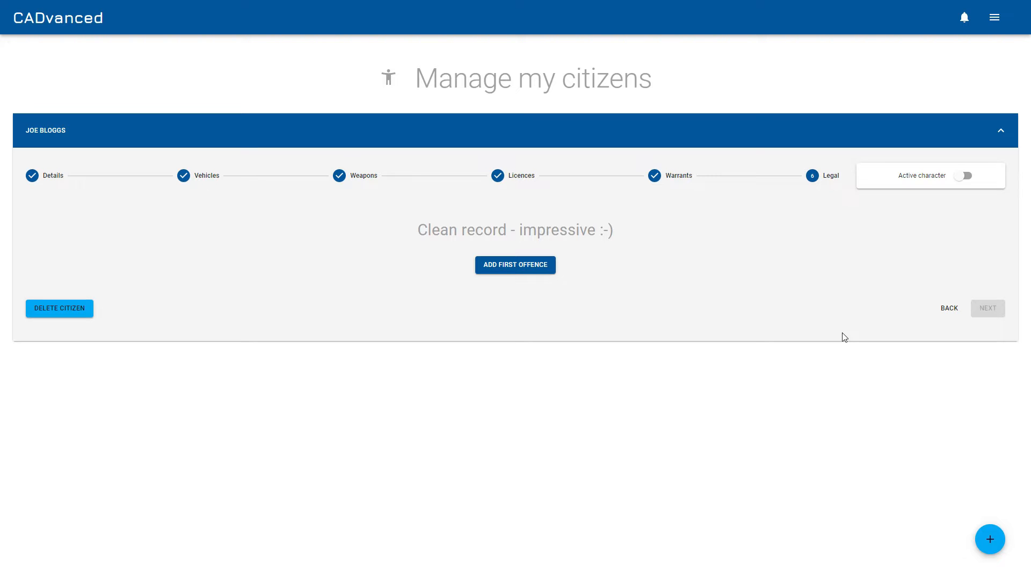
# Make the citizen the active character and open the My officers page
pyautogui.click(966, 177)
pyautogui.click(995, 18)
pyautogui.click(974, 130)
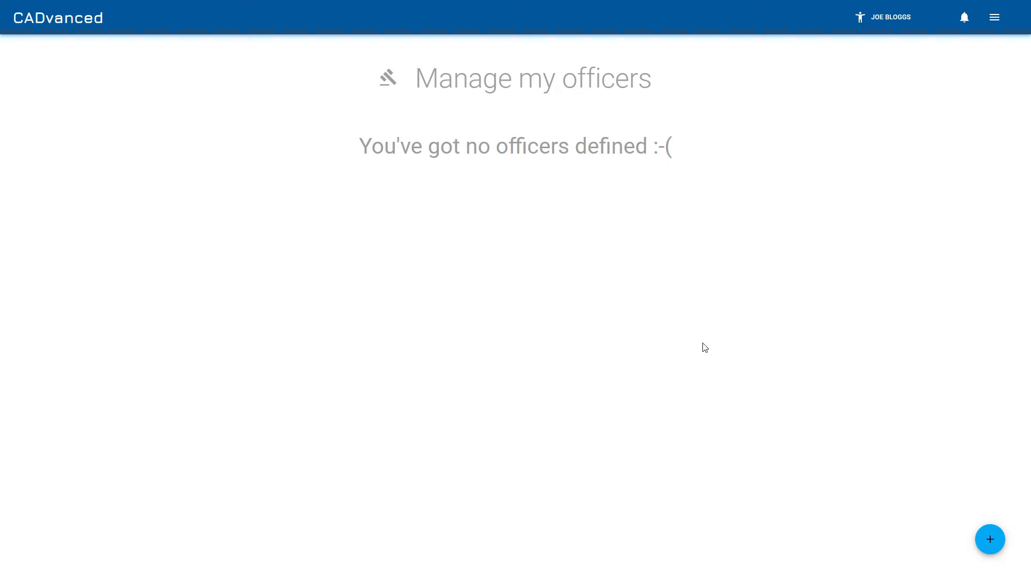
# Add a new officer with the officer's first and last name and save it
pyautogui.click(991, 540)
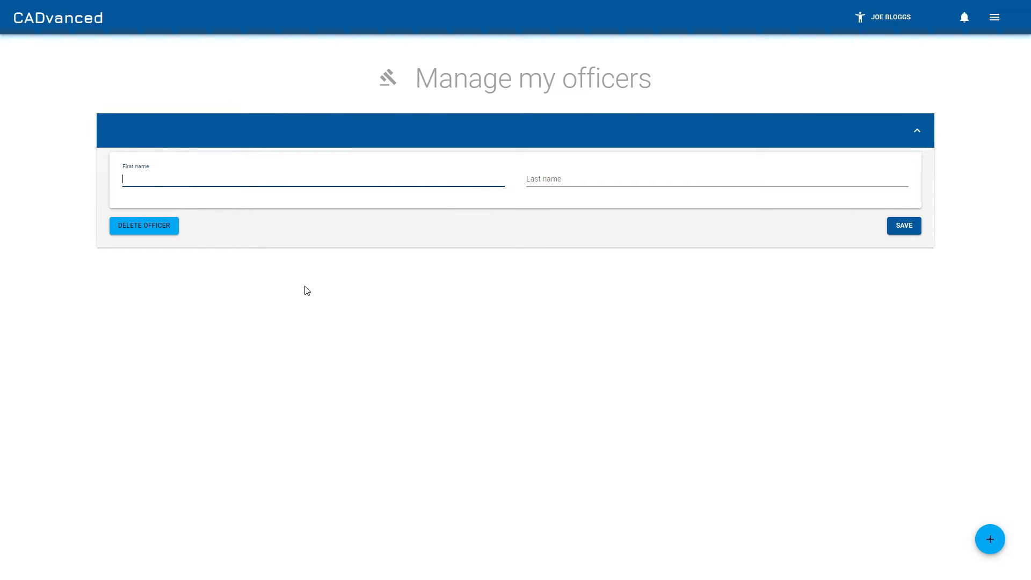
pyautogui.write('Sam')
pyautogui.press('Tab')
pyautogui.write('Frederic')
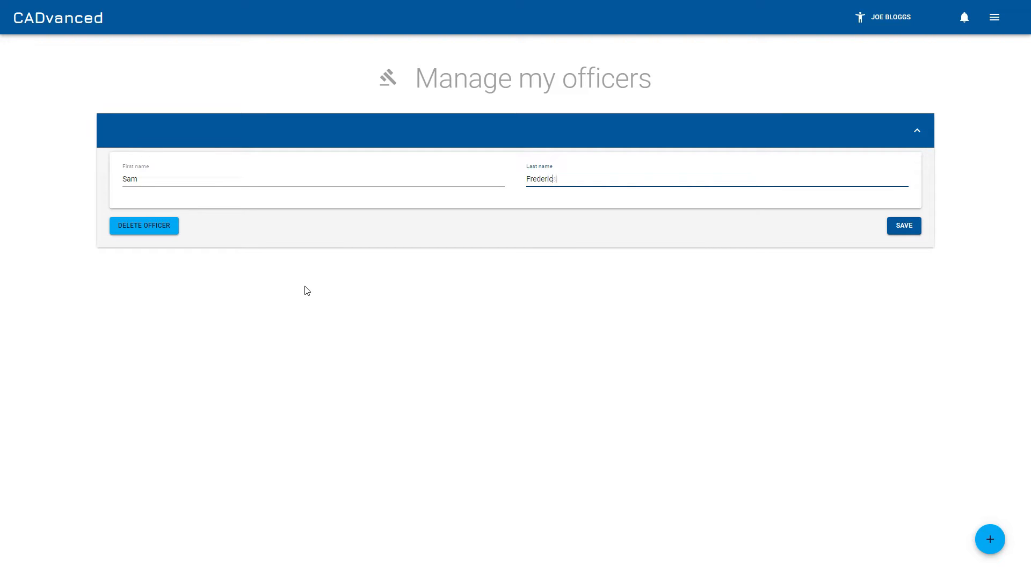
pyautogui.click(894, 227)
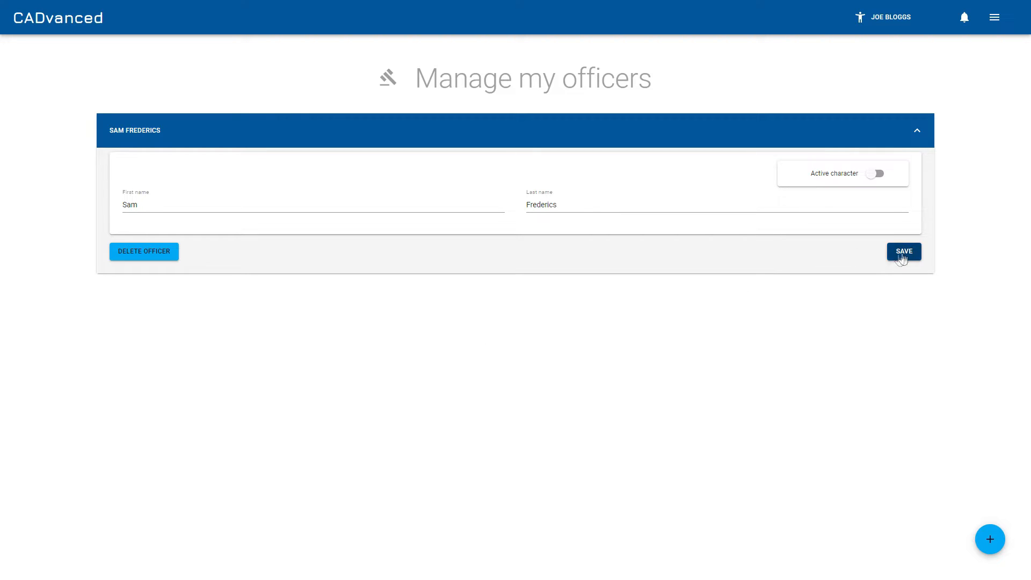
# Add a second officer with the officer's first and last name and save it
pyautogui.click(989, 540)
pyautogui.click(265, 214)
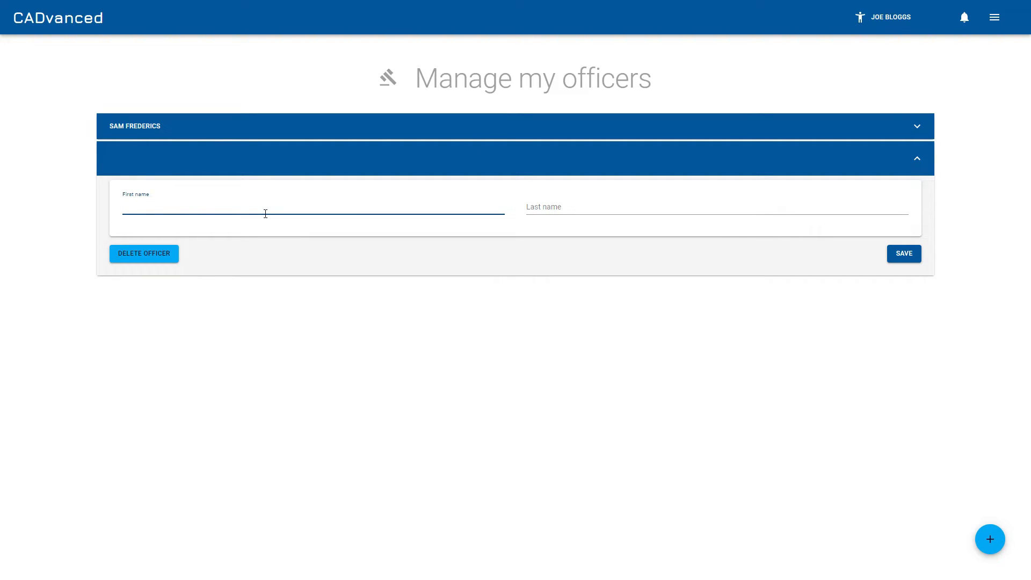
pyautogui.write('Bill')
pyautogui.press('Tab')
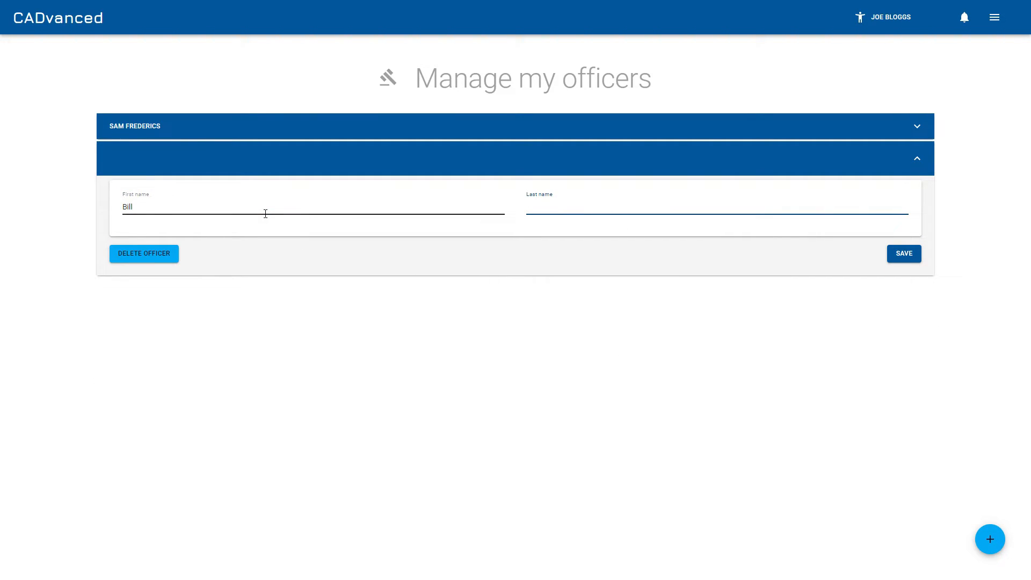
pyautogui.write('James')
pyautogui.click(905, 254)
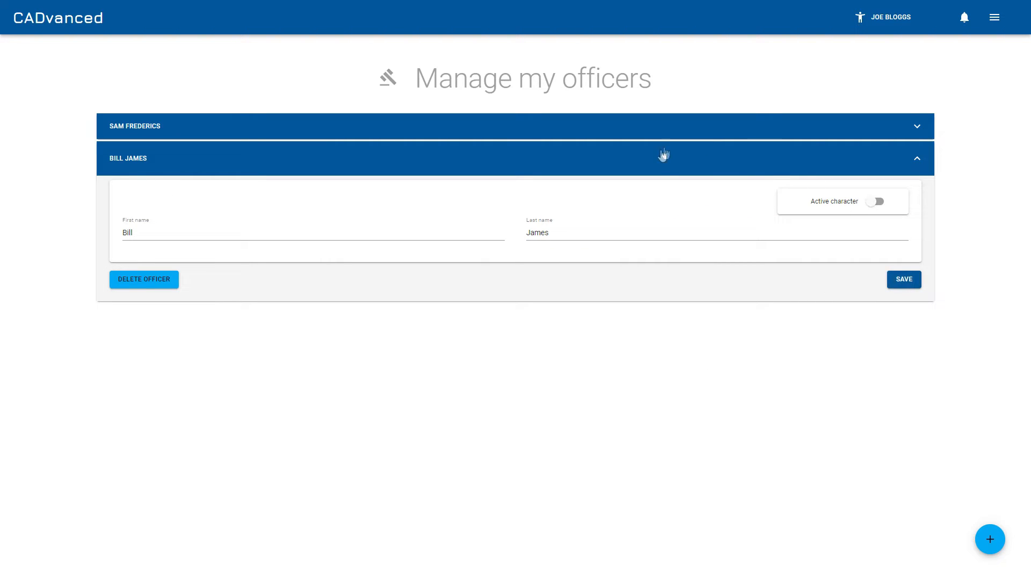
# Make the first officer the active character and open the admin Manage citizens page
pyautogui.click(879, 129)
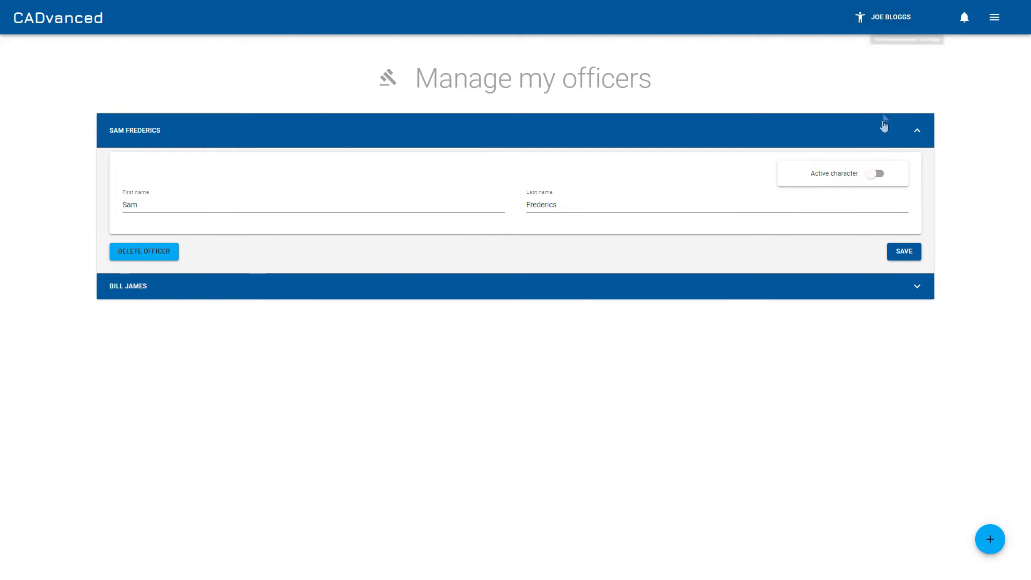
pyautogui.click(875, 179)
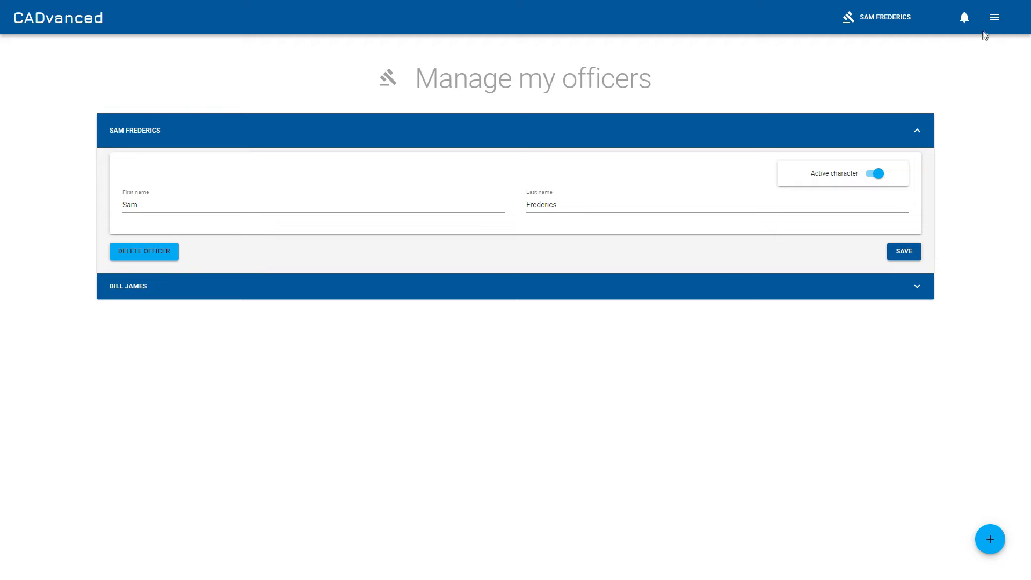
pyautogui.click(995, 18)
pyautogui.click(983, 81)
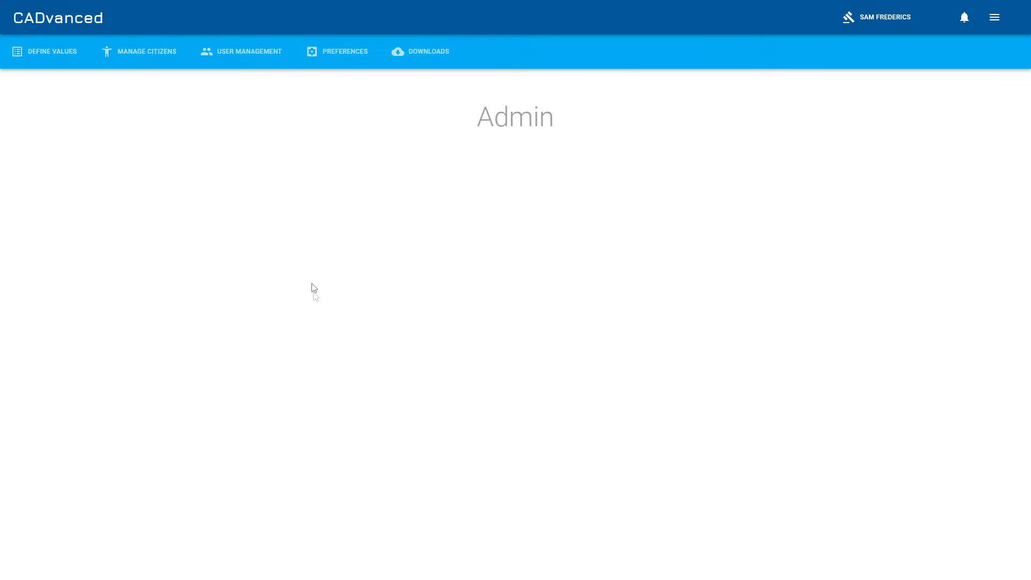
pyautogui.click(145, 56)
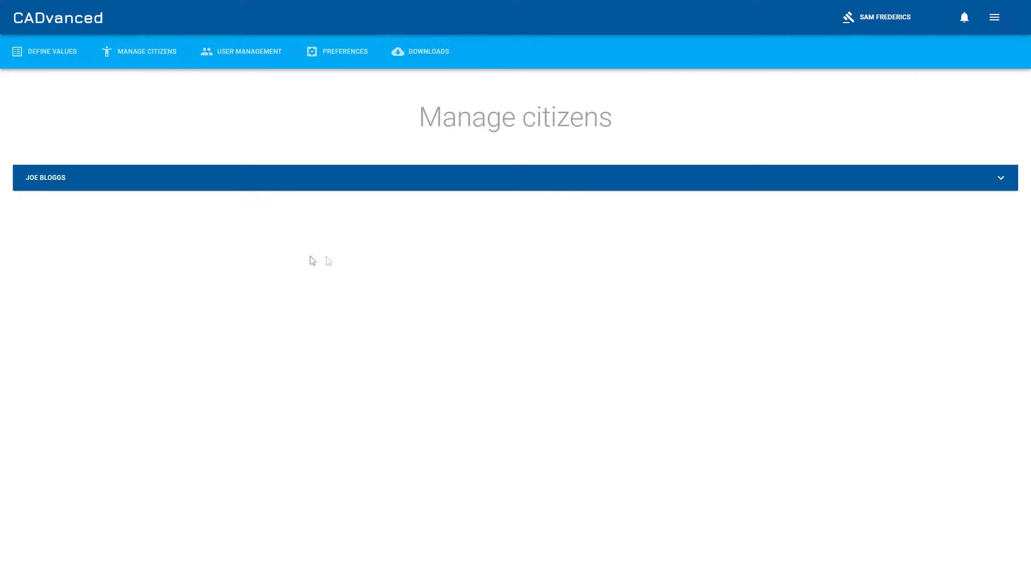
# Open the citizen's record and advance through its steps to the Legal step
pyautogui.click(174, 188)
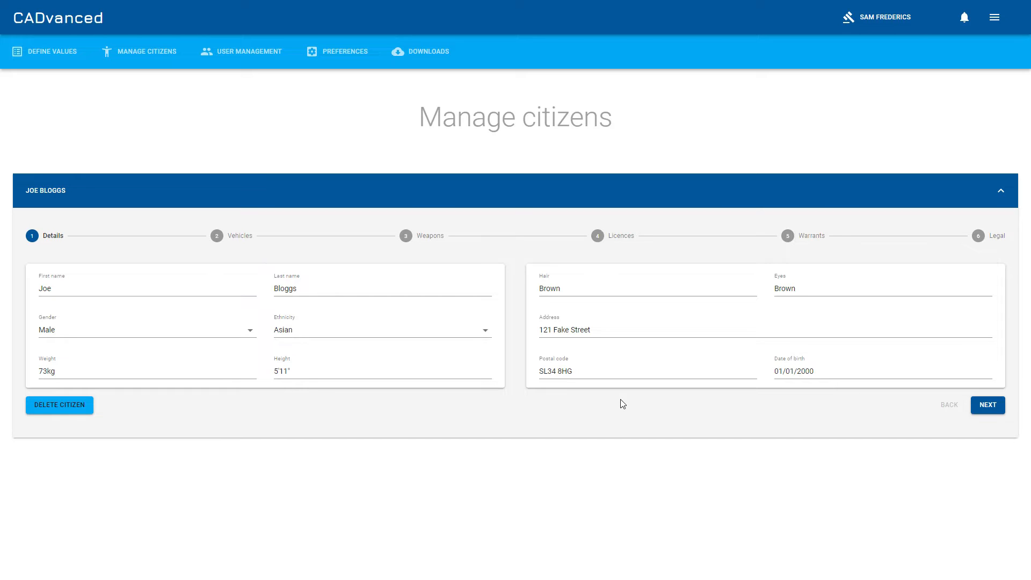
pyautogui.click(988, 405)
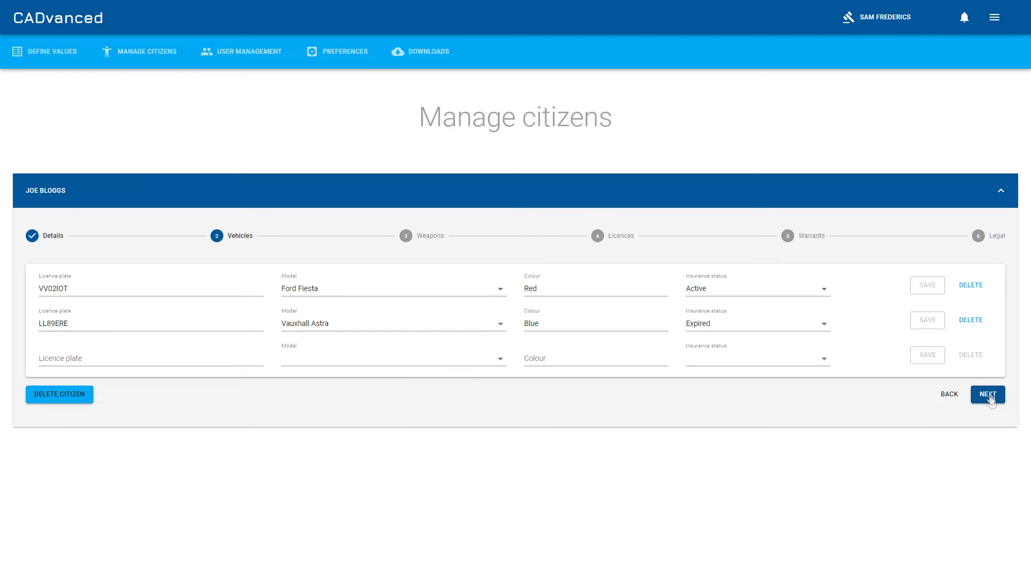
pyautogui.click(987, 396)
pyautogui.click(987, 397)
pyautogui.click(987, 396)
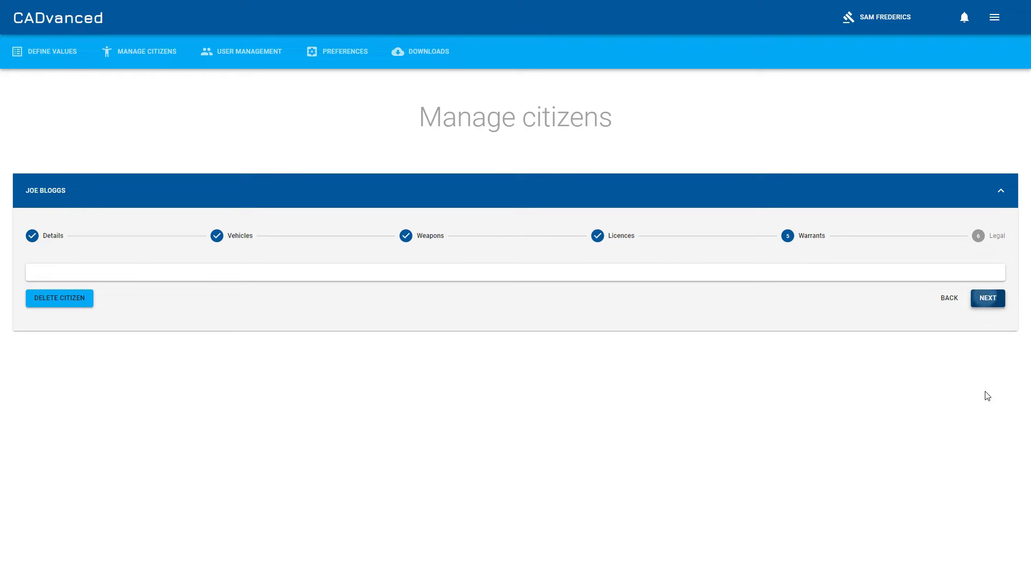
pyautogui.click(988, 326)
# Add a first offence dated 03/04/2019 at 20:30 at Wild Street and save it
pyautogui.click(517, 327)
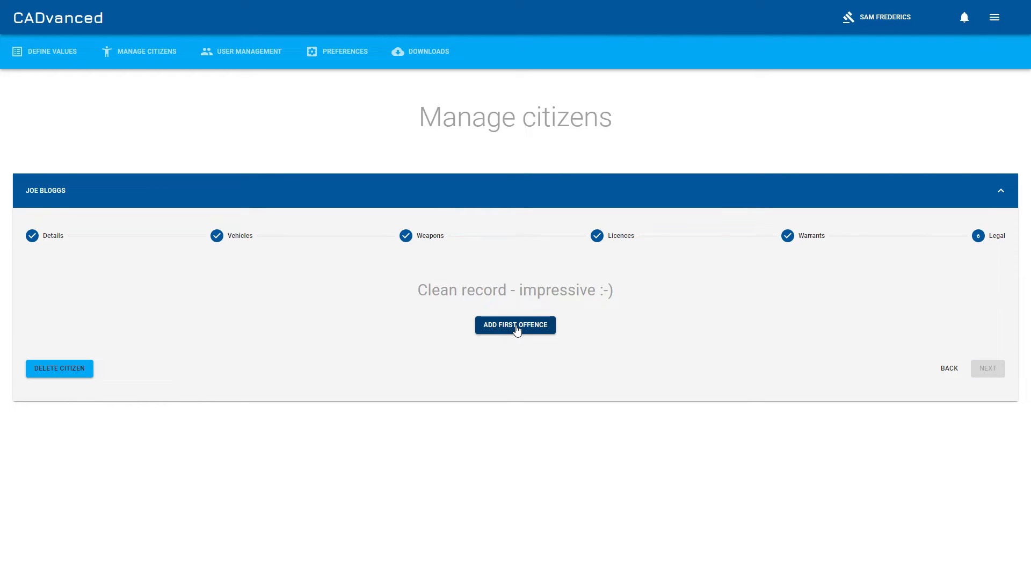
pyautogui.click(724, 334)
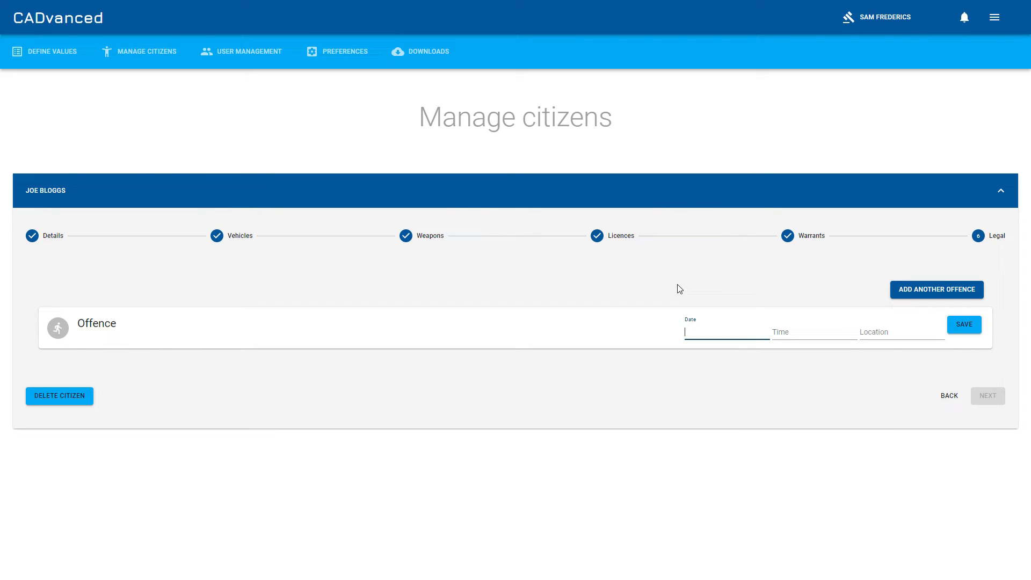
pyautogui.write('03/04/2019')
pyautogui.press('Tab')
pyautogui.write('20:30')
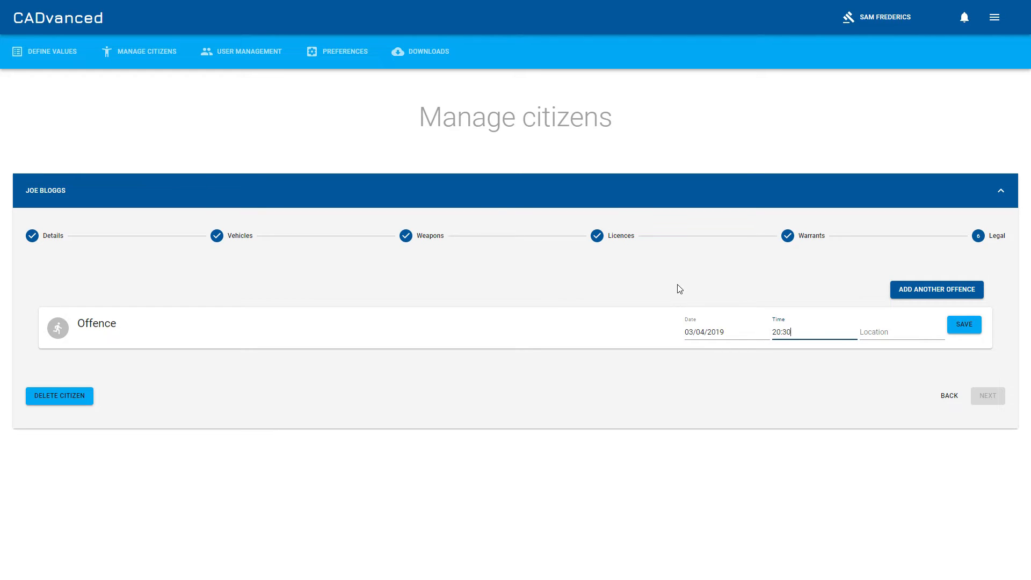
pyautogui.click(891, 336)
pyautogui.write('Wild Street')
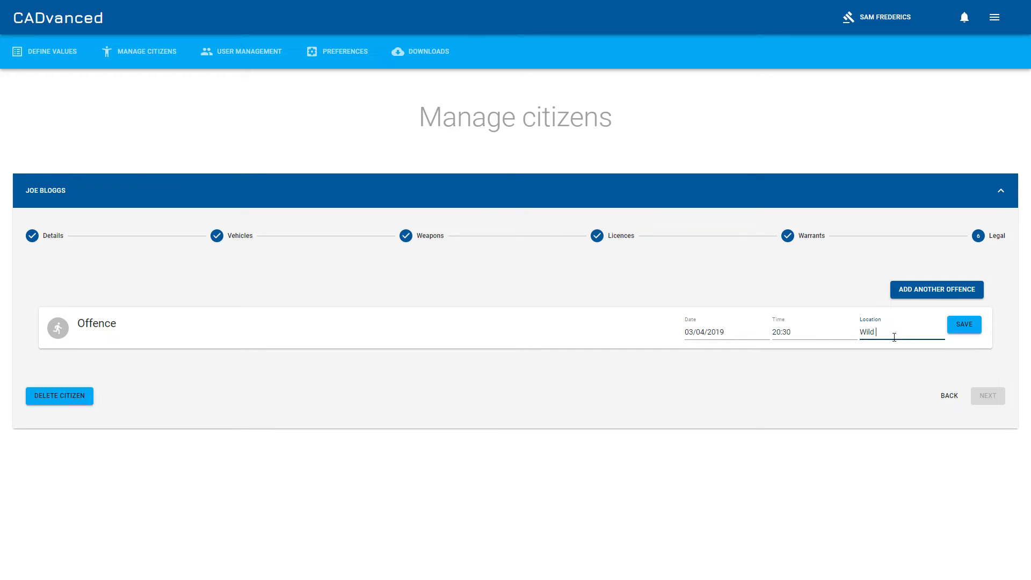
pyautogui.click(967, 328)
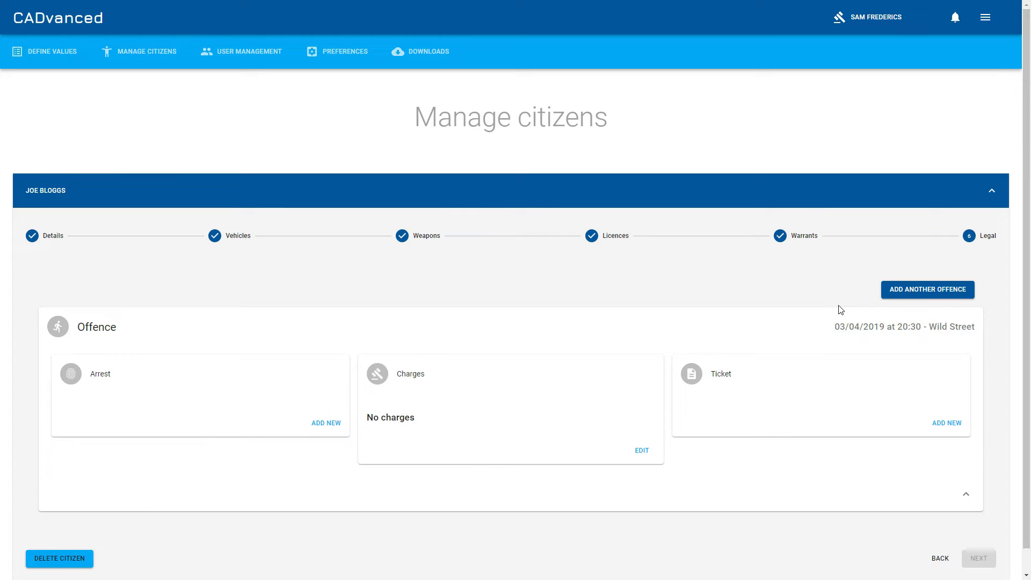
# Add an arrest to the offence with the second officer as arresting officer and a Theft charge
pyautogui.scroll(-1, 795, 270)
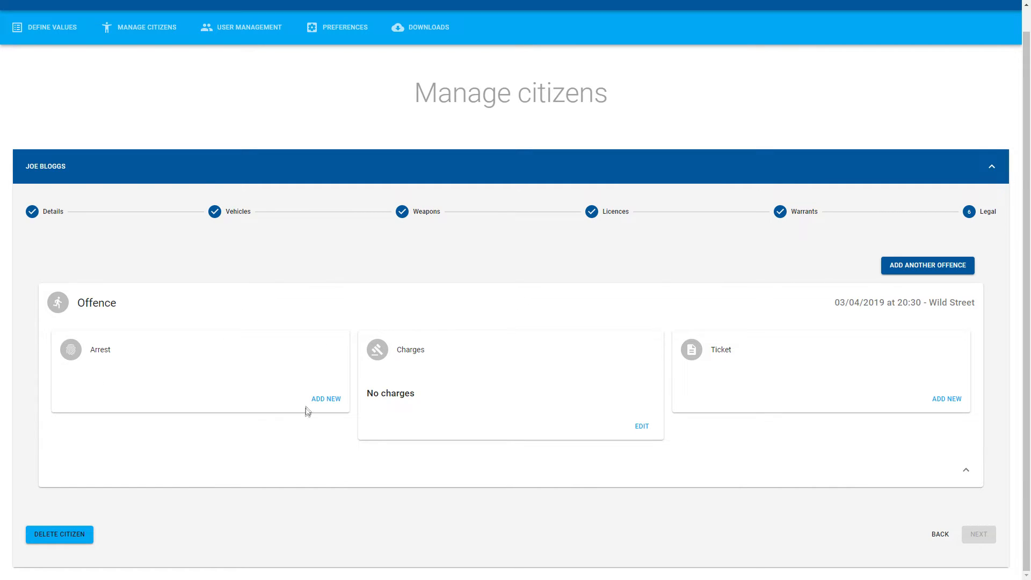
pyautogui.click(326, 399)
pyautogui.scroll(-2, 299, 316)
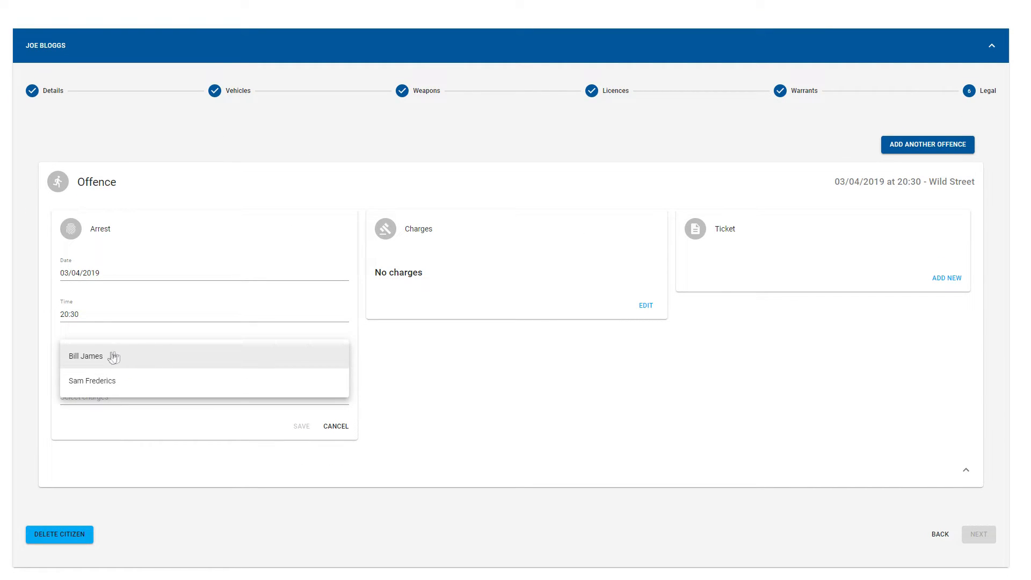
pyautogui.click(79, 356)
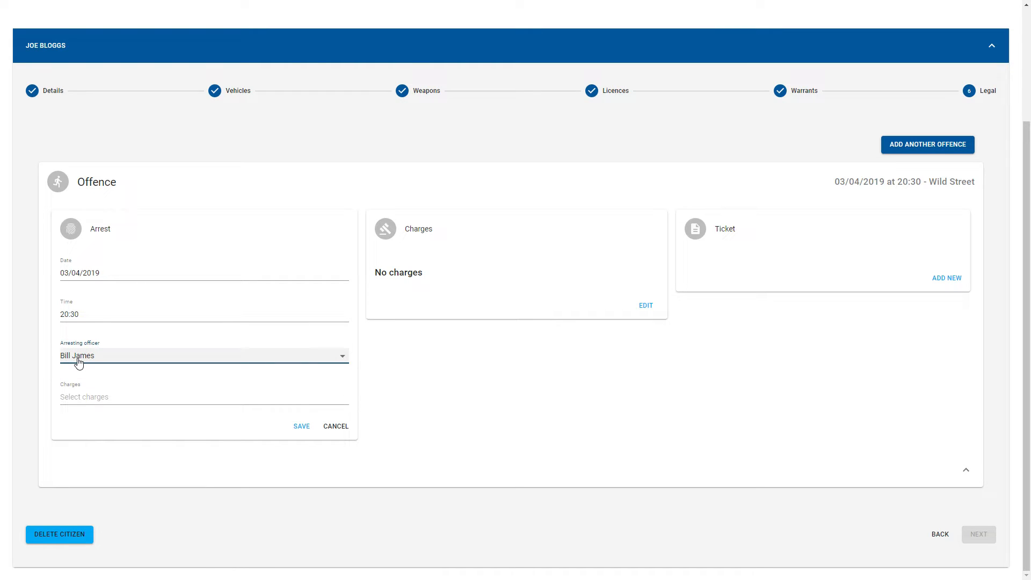
pyautogui.click(110, 400)
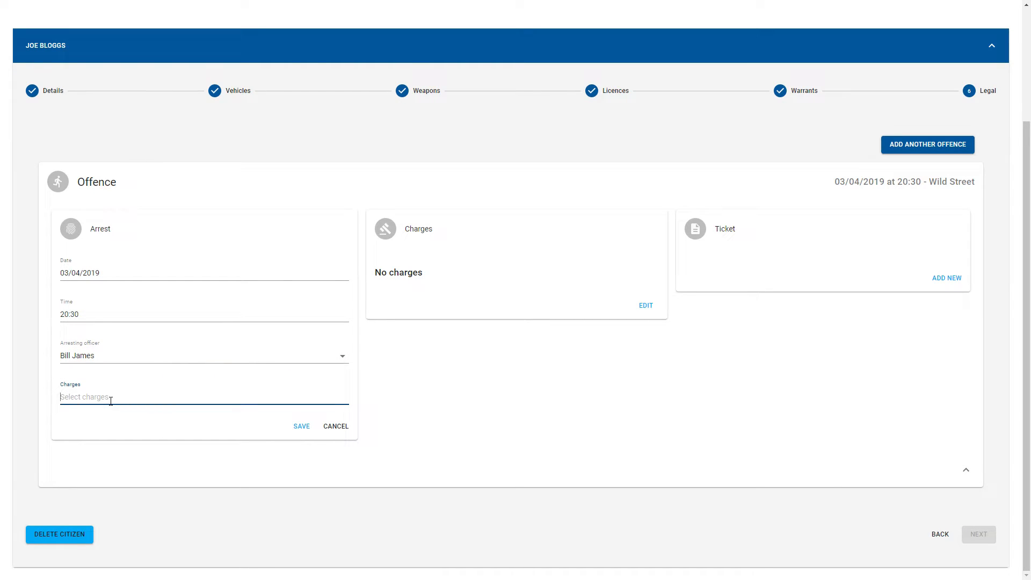
pyautogui.write('Th')
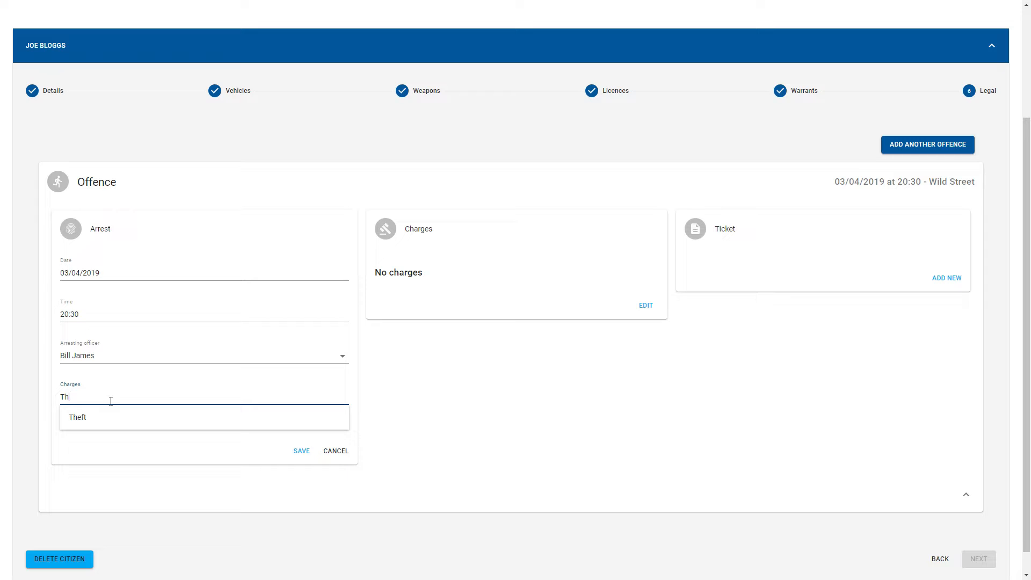
pyautogui.write('ef')
pyautogui.click(115, 417)
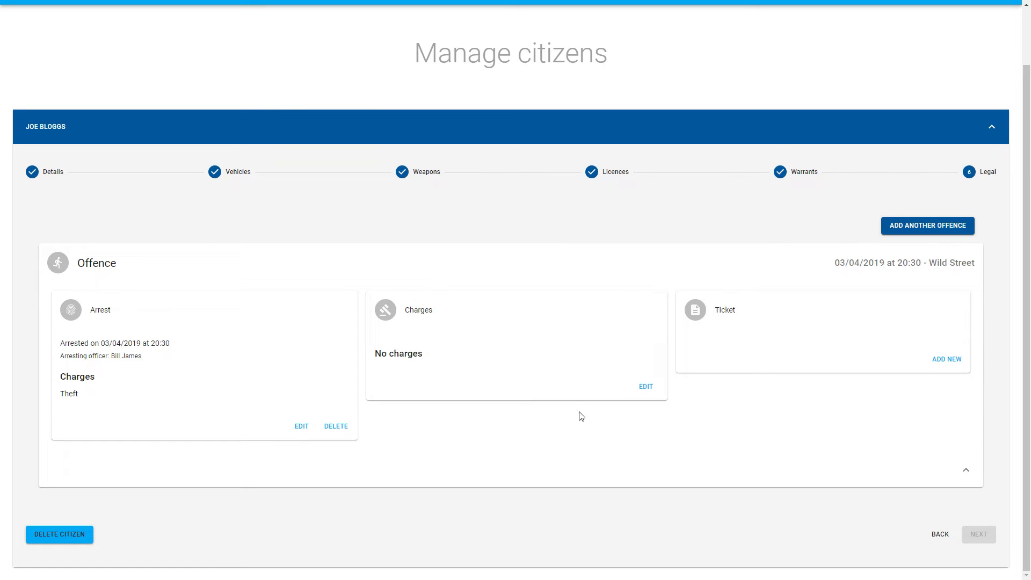
# Edit the offence's charges to Arson and save them
pyautogui.click(646, 386)
pyautogui.write('Arson')
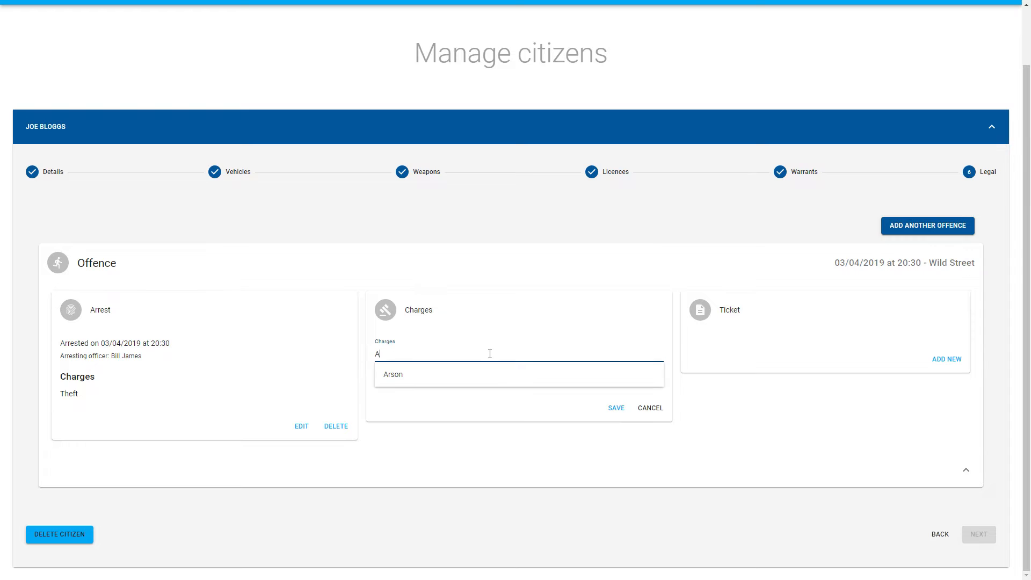
pyautogui.click(480, 375)
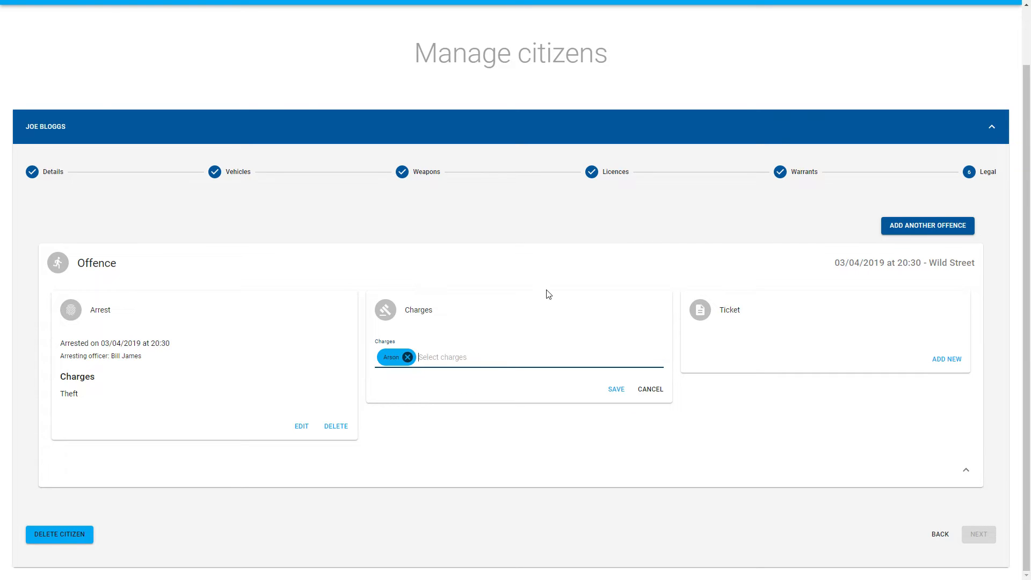
pyautogui.click(616, 387)
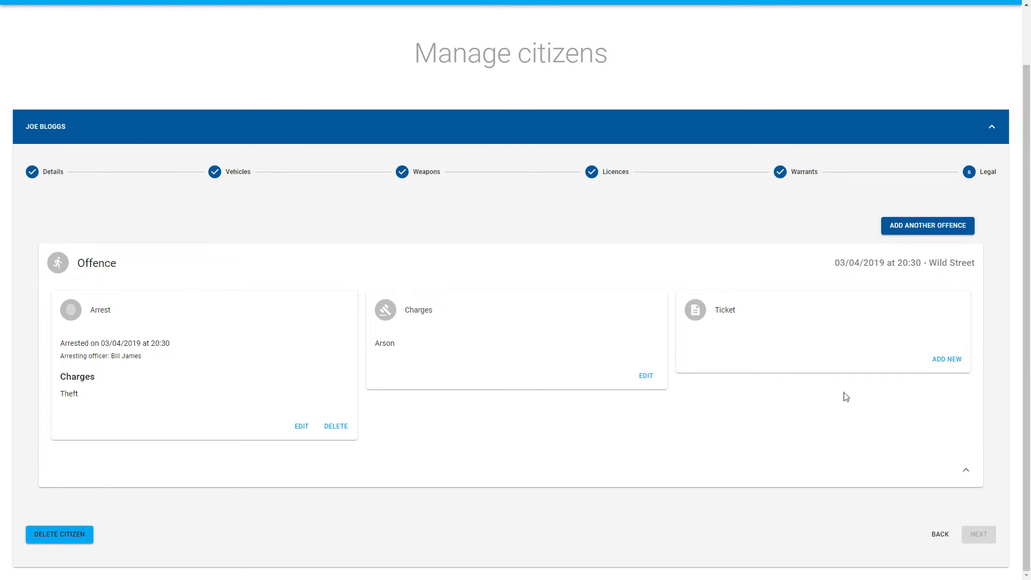
# Add a ticket with 3 points, a 50 fine, notes "He's a bad boy" and the first officer as issuer, then save
pyautogui.click(946, 359)
pyautogui.scroll(-3, 857, 323)
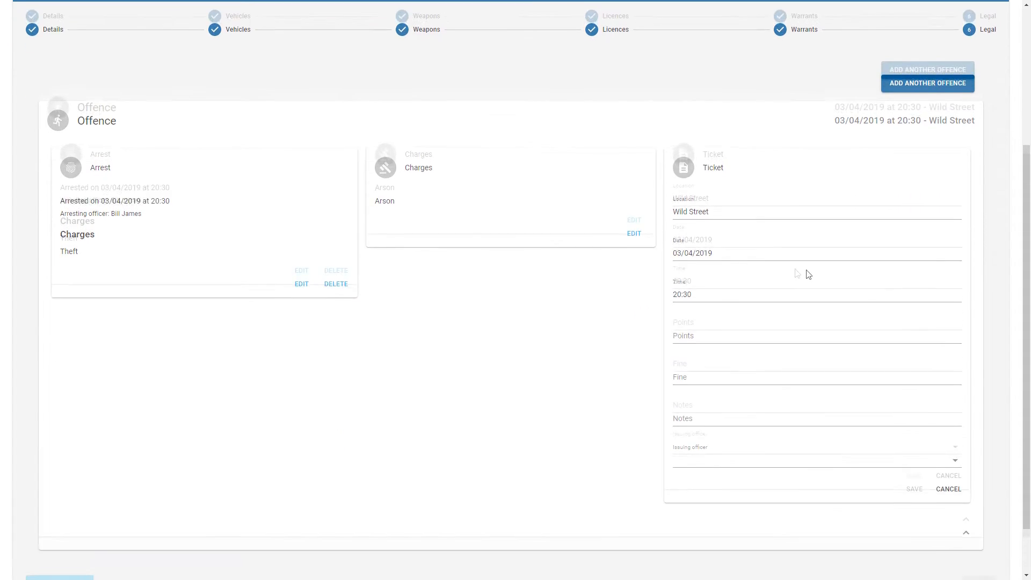
pyautogui.click(704, 276)
pyautogui.write('3')
pyautogui.click(716, 323)
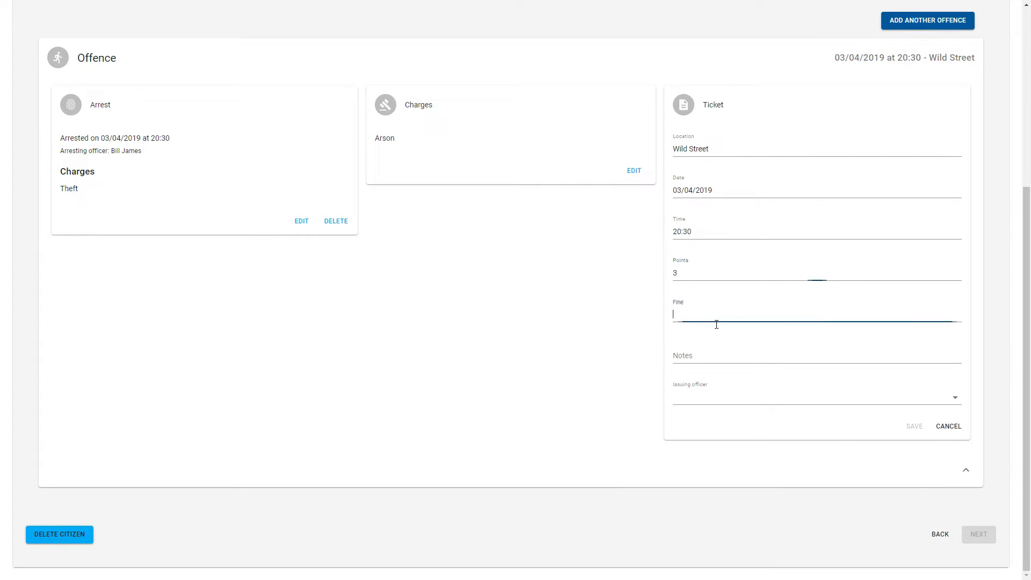
pyautogui.write('50')
pyautogui.click(728, 355)
pyautogui.write("He's a")
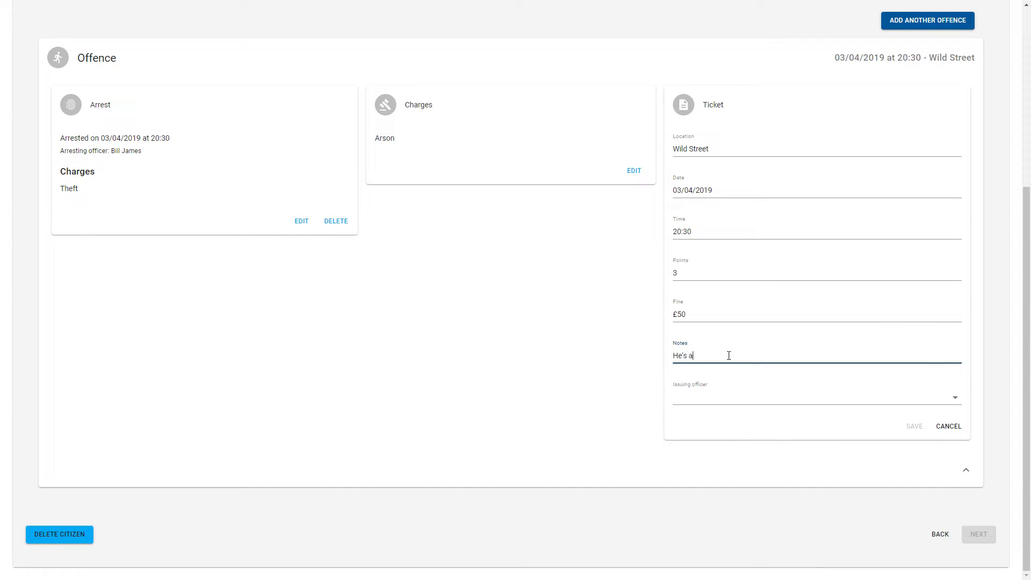
pyautogui.write(' bad boy')
pyautogui.click(739, 401)
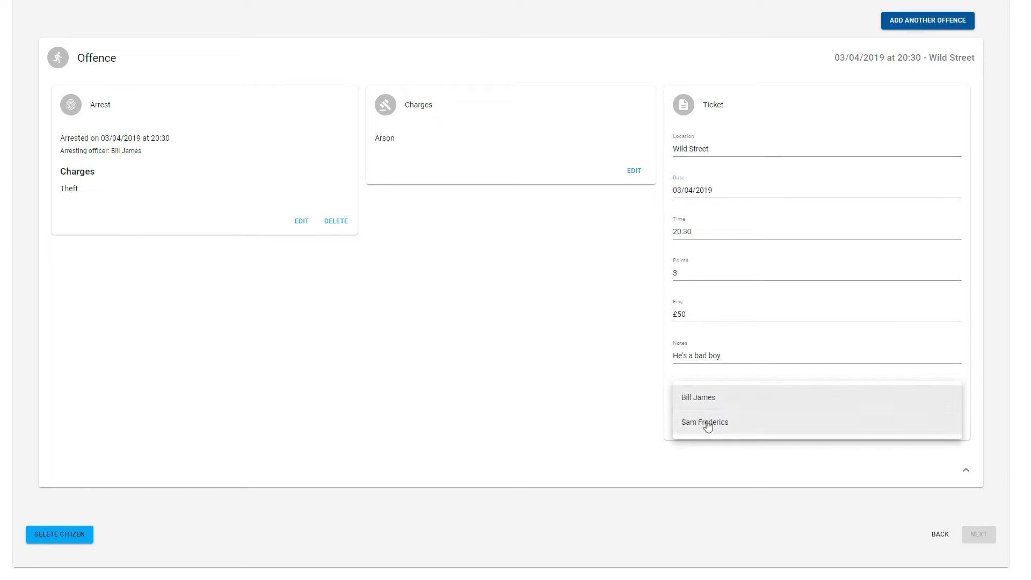
pyautogui.click(706, 423)
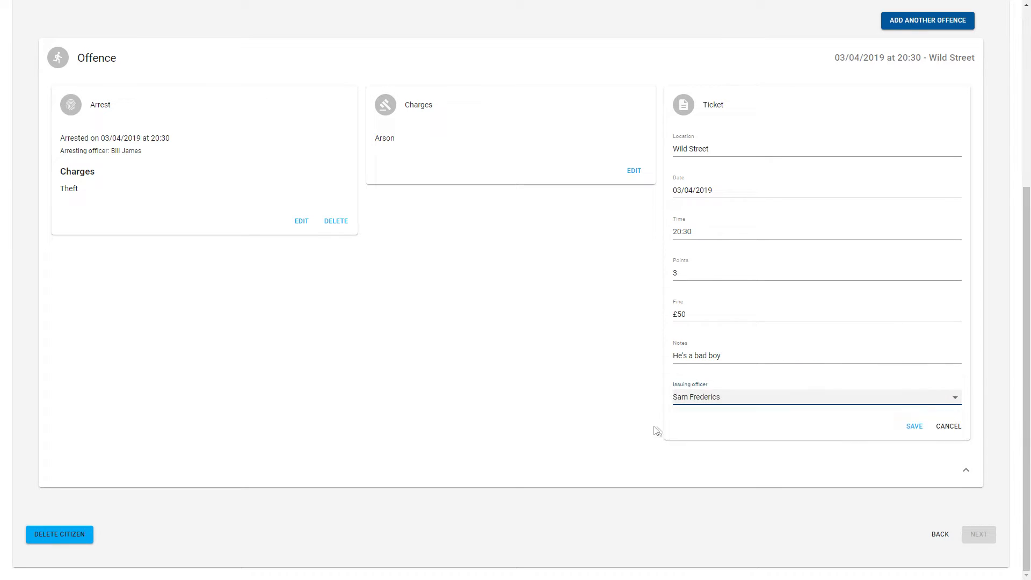
pyautogui.click(913, 427)
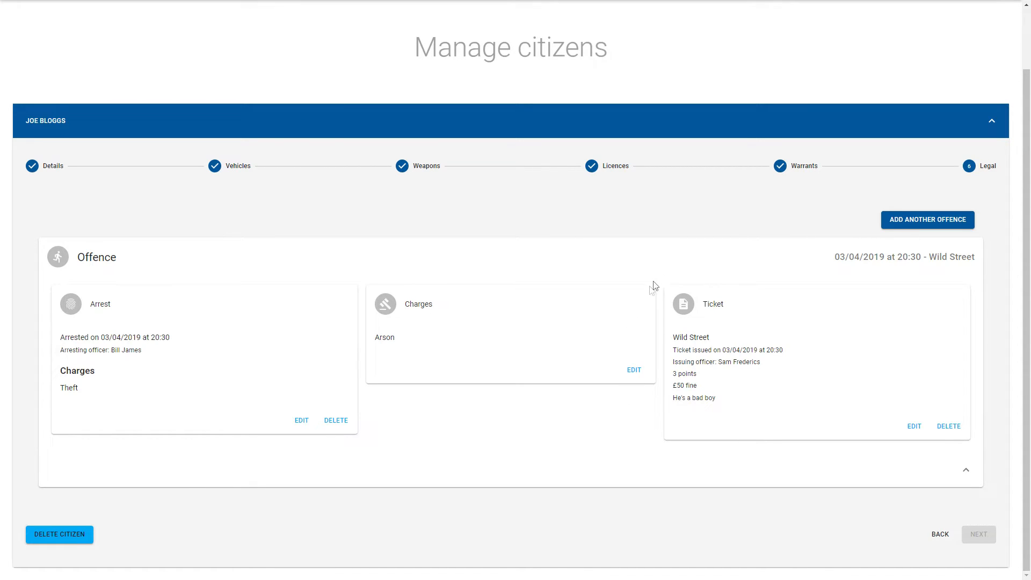
# Collapse the citizen record and open the dispatch map page
pyautogui.click(997, 119)
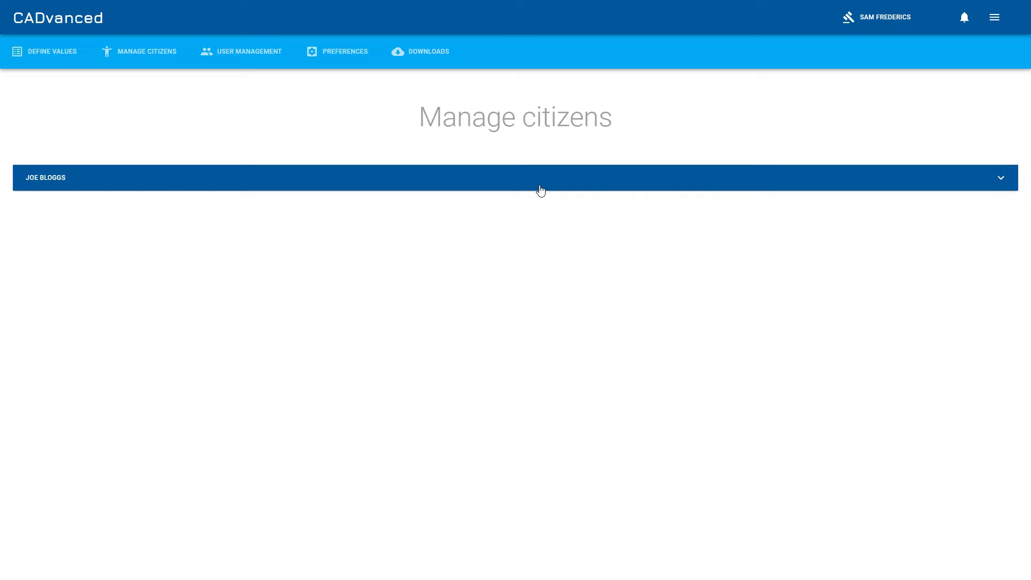
pyautogui.click(995, 22)
pyautogui.click(975, 53)
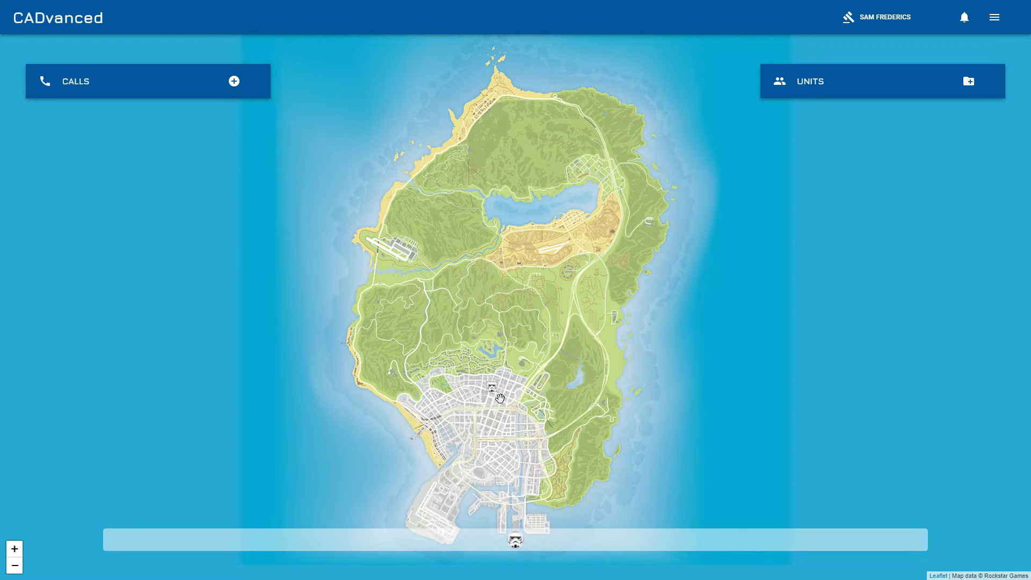
pyautogui.moveTo(496, 395)
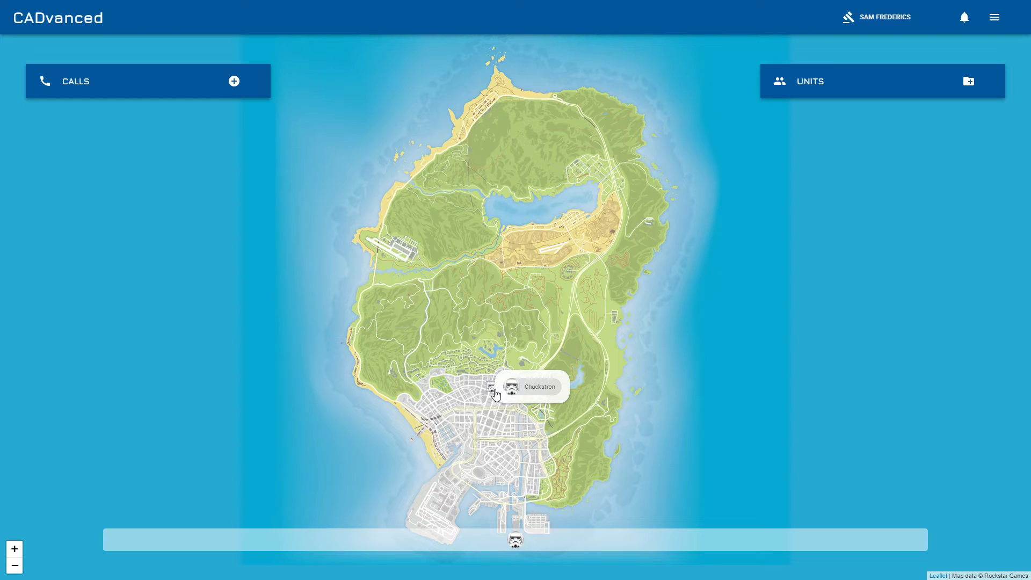
pyautogui.click(495, 395)
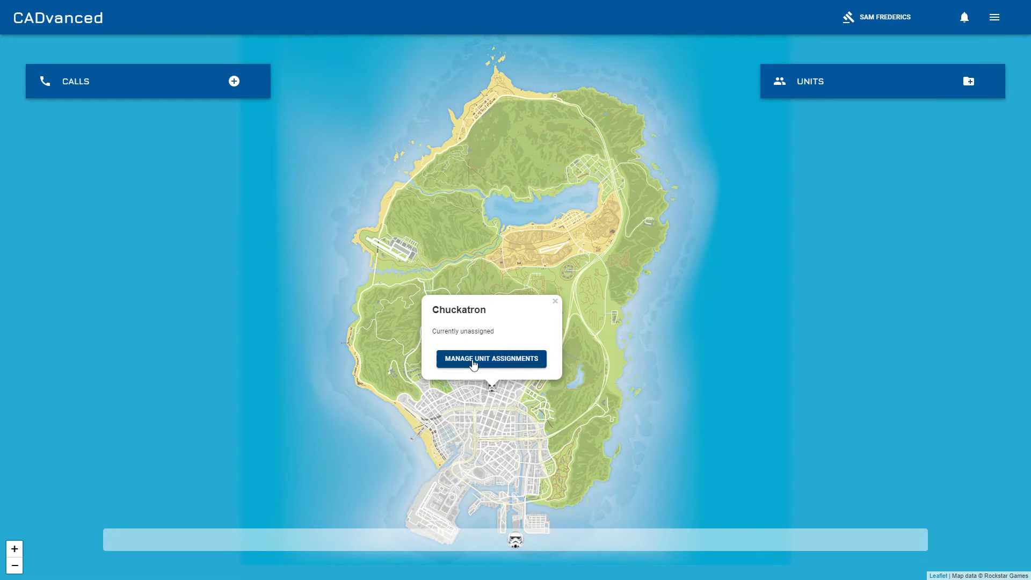
pyautogui.click(495, 425)
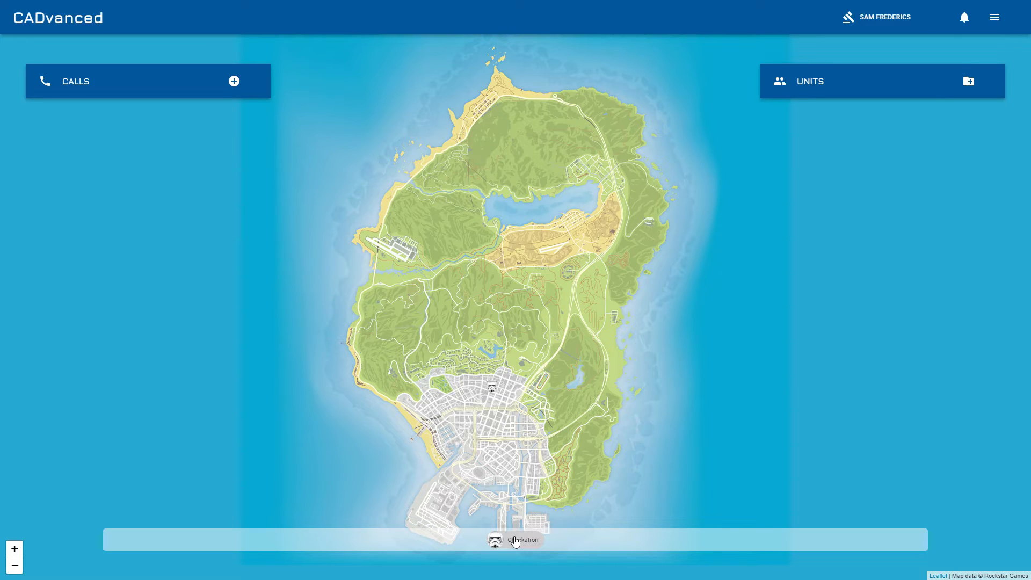
pyautogui.click(515, 542)
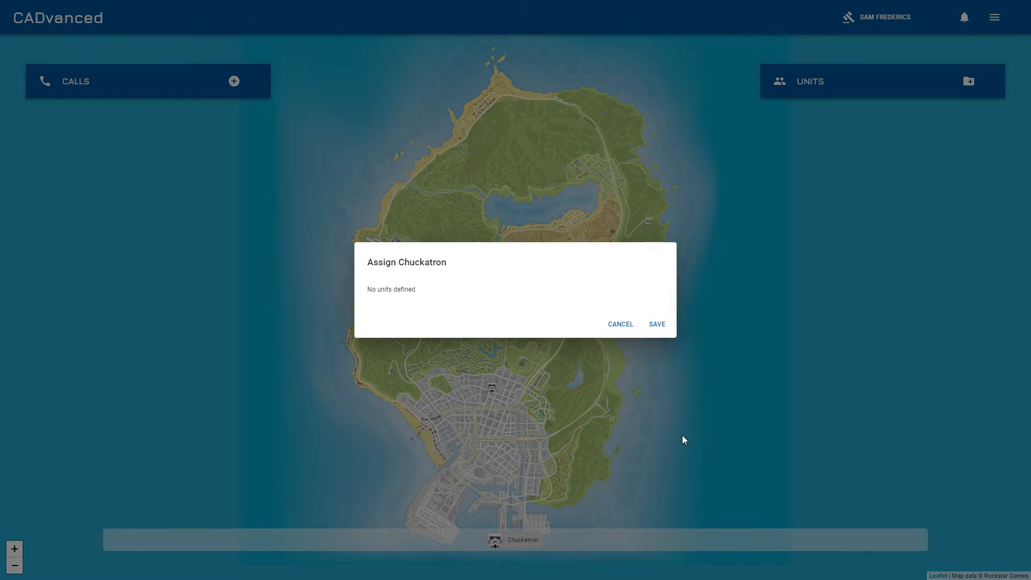
pyautogui.click(616, 325)
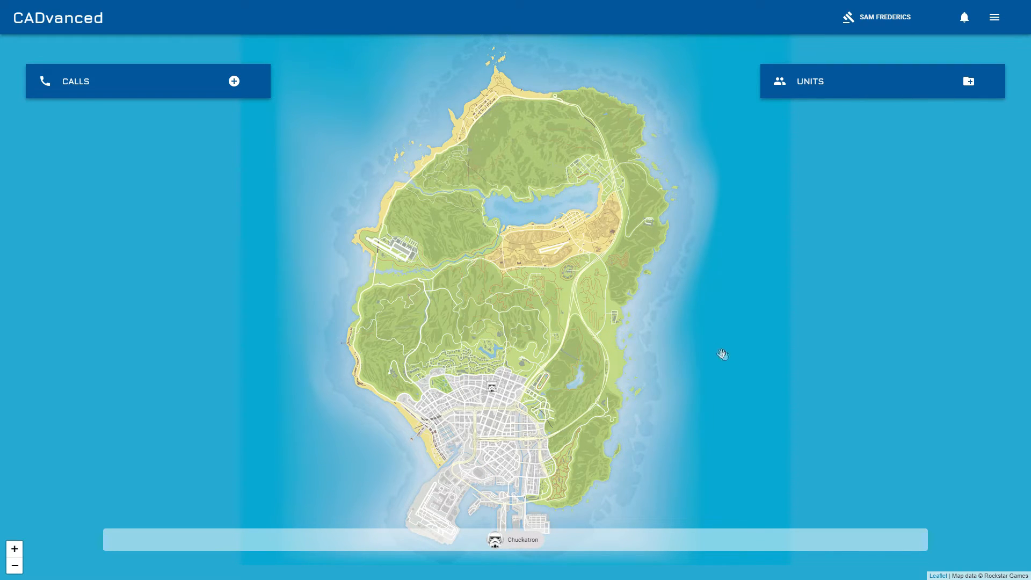
# Create a new Traffic unit with callsign Alpha Bravo and state Active, then expand its card
pyautogui.click(969, 81)
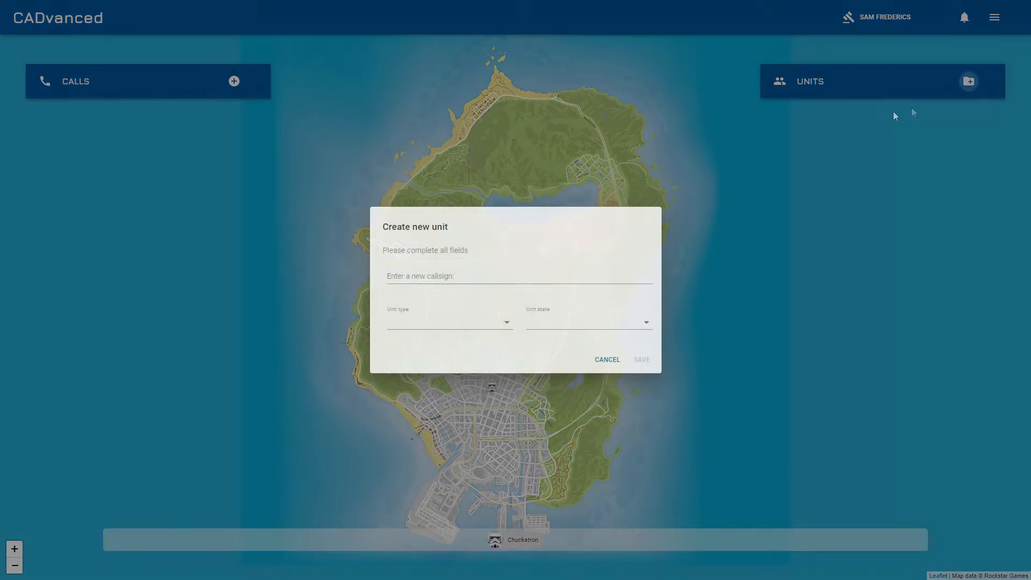
pyautogui.click(497, 278)
pyautogui.write('Alpha Bro')
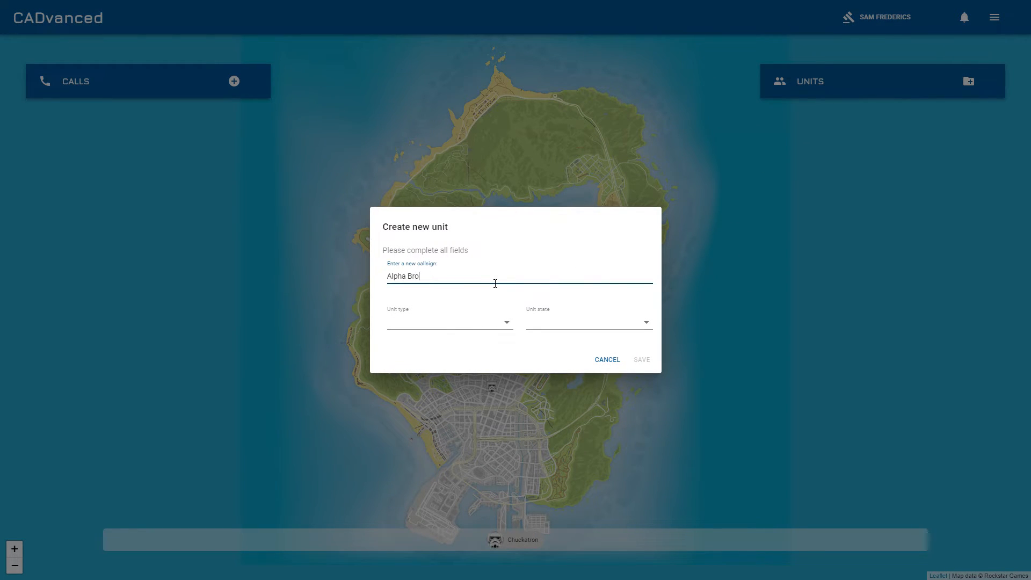
pyautogui.press('BackSpace')
pyautogui.write('avo')
pyautogui.click(456, 321)
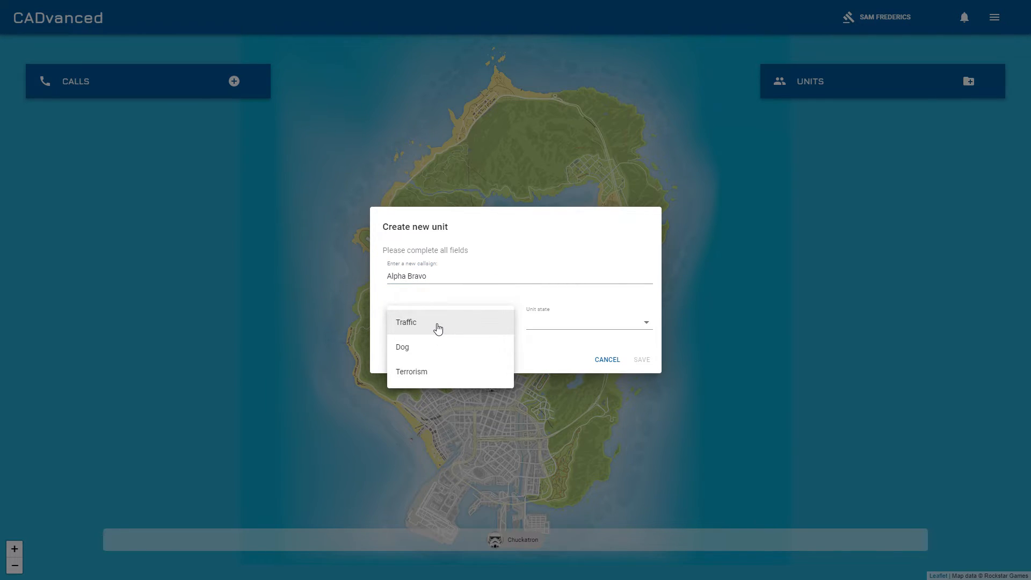
pyautogui.click(433, 324)
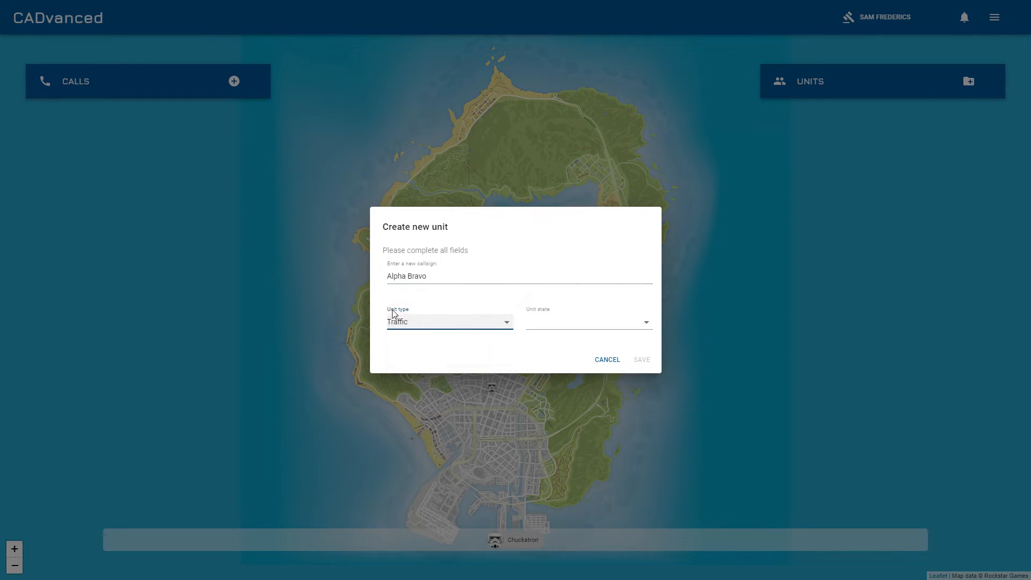
pyautogui.click(556, 325)
pyautogui.click(564, 328)
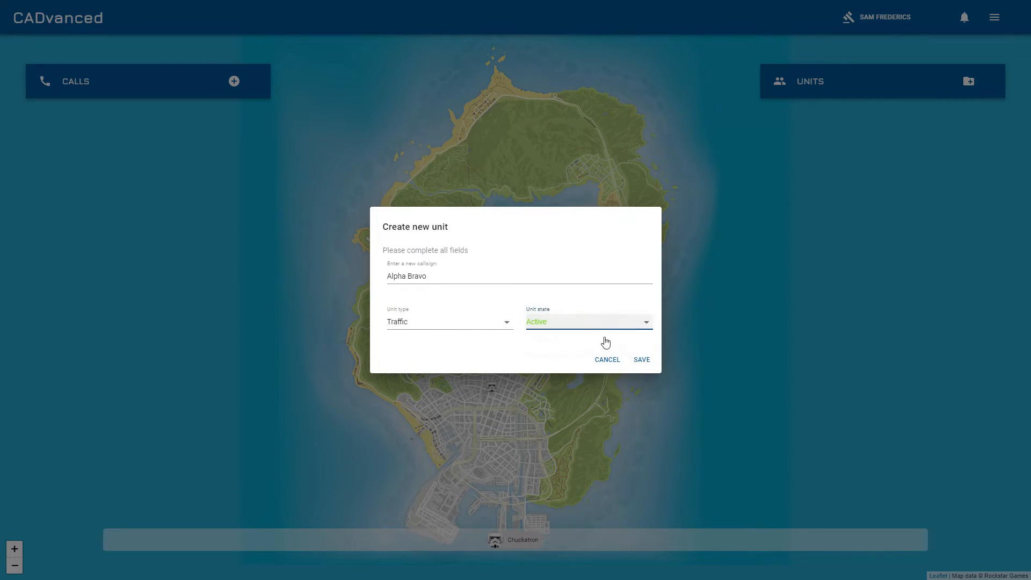
pyautogui.click(642, 360)
pyautogui.click(853, 122)
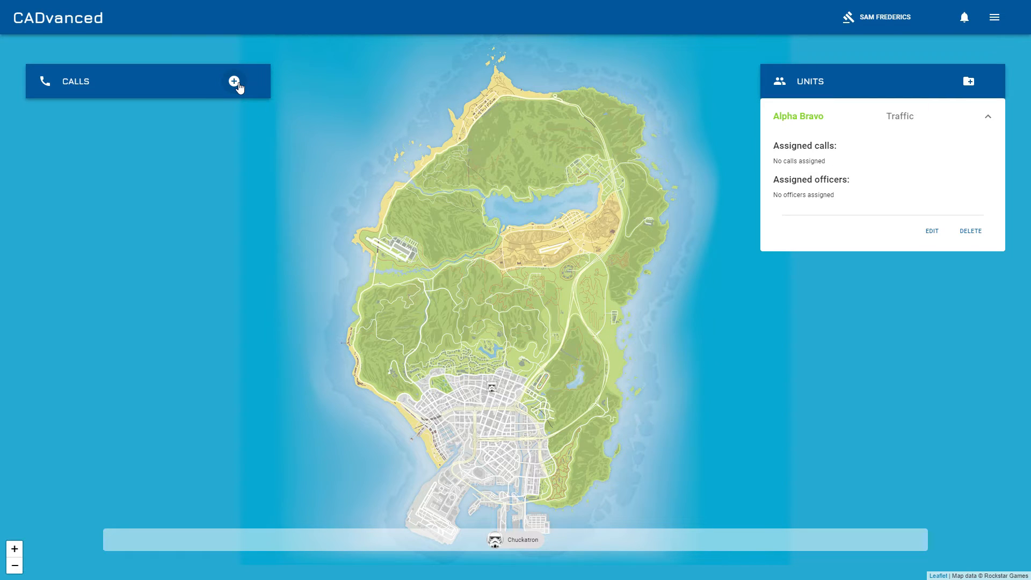
# Start a new call, entering the caller's name as caller information, grade Grade 1 and call type 999
pyautogui.click(239, 84)
pyautogui.click(436, 201)
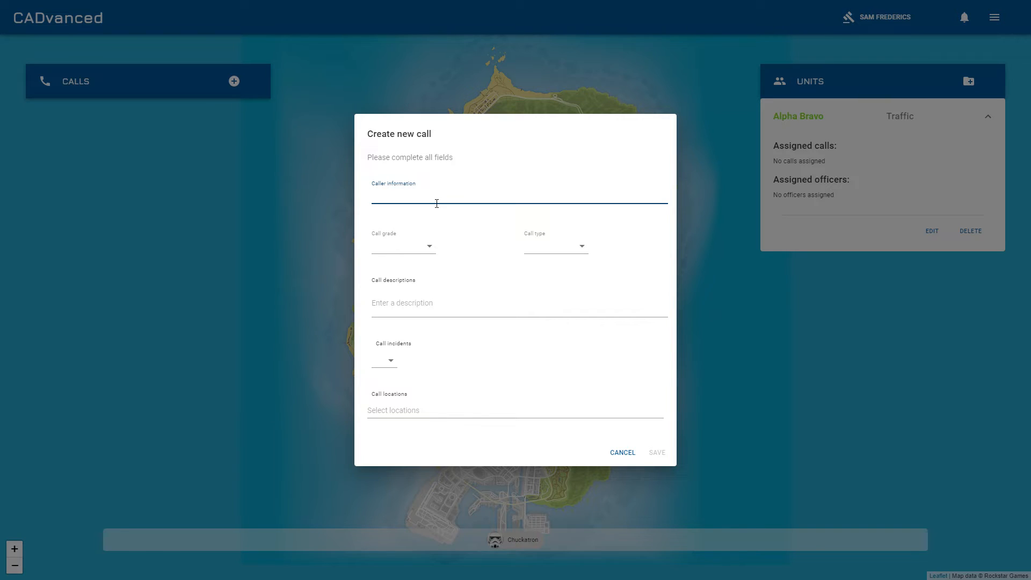
pyautogui.write('Steve')
pyautogui.write(' Fre')
pyautogui.press('BackSpace')
pyautogui.press('BackSpace')
pyautogui.press('BackSpace')
pyautogui.press('BackSpace')
pyautogui.write('Pleasant')
pyautogui.click(420, 237)
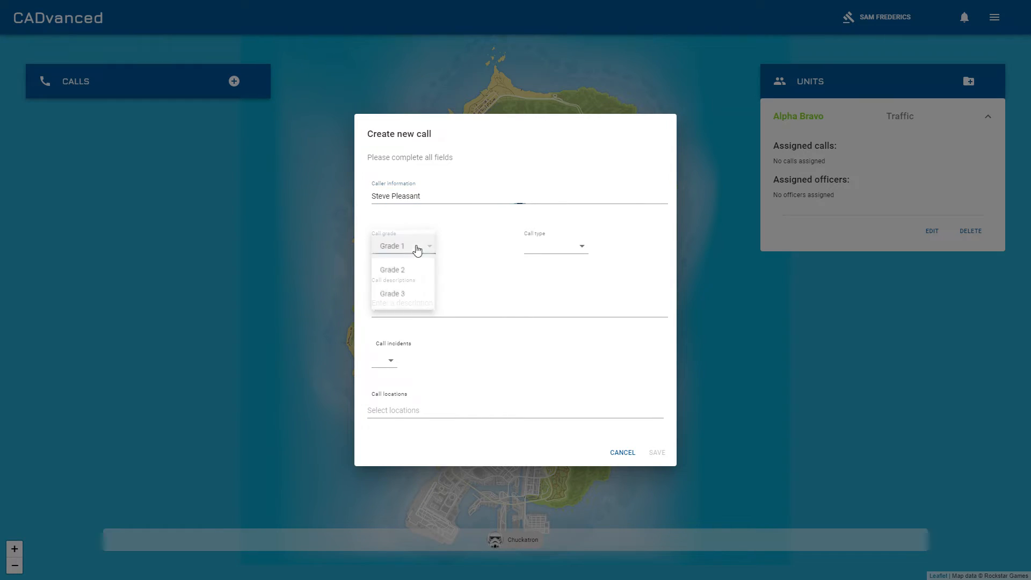
pyautogui.click(407, 246)
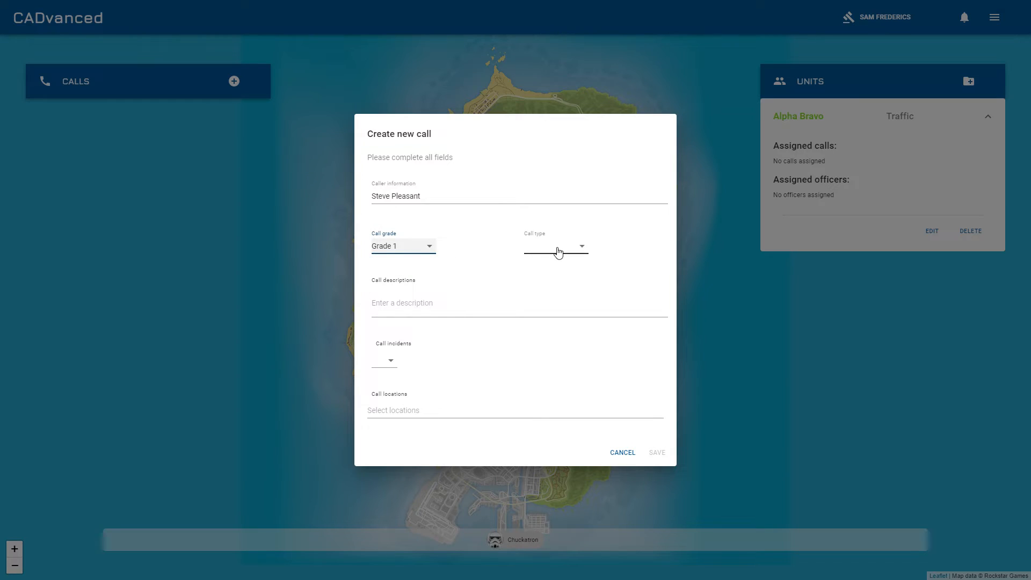
pyautogui.click(557, 249)
pyautogui.click(558, 250)
# Add the description "He's lost his keys", incident Theft and location Red Desert Avenue, then save the call
pyautogui.click(451, 310)
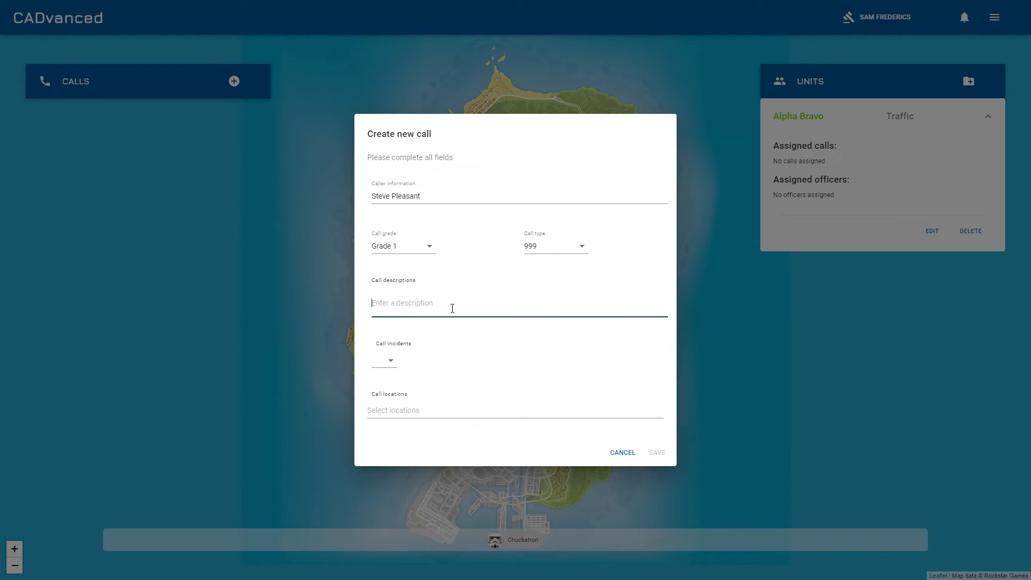
pyautogui.write("He's")
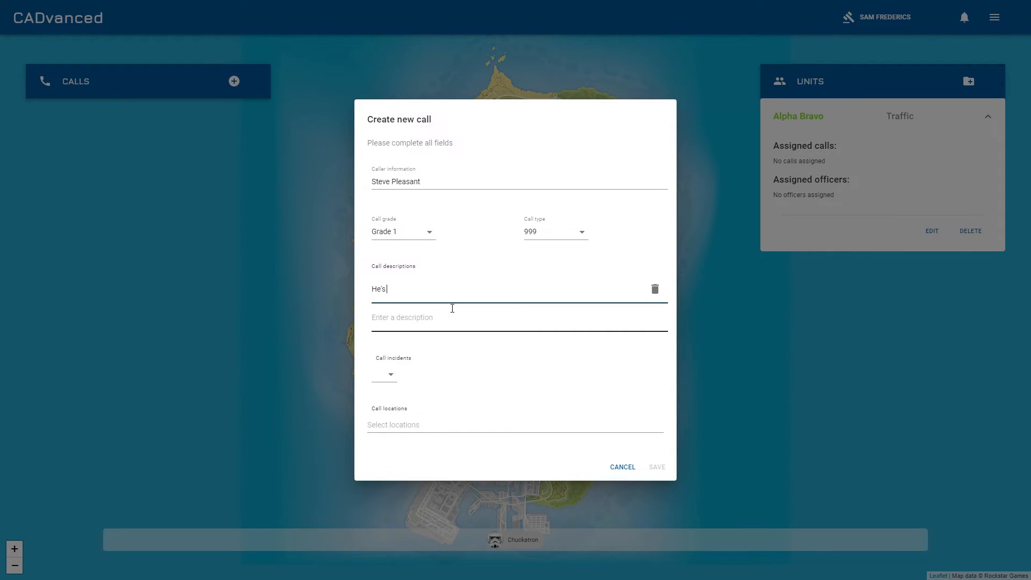
pyautogui.write(' lost his keys')
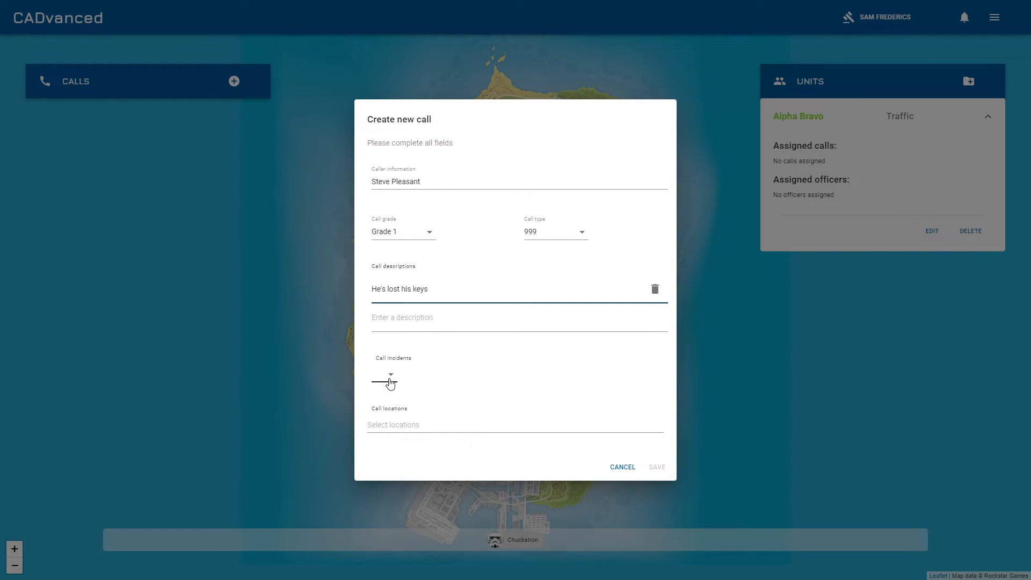
pyautogui.click(383, 376)
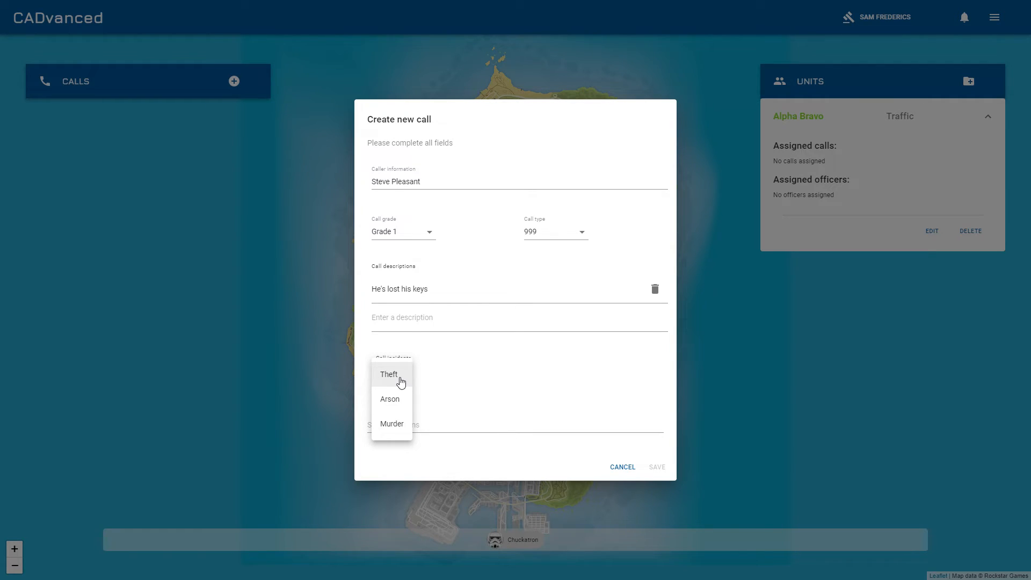
pyautogui.click(398, 382)
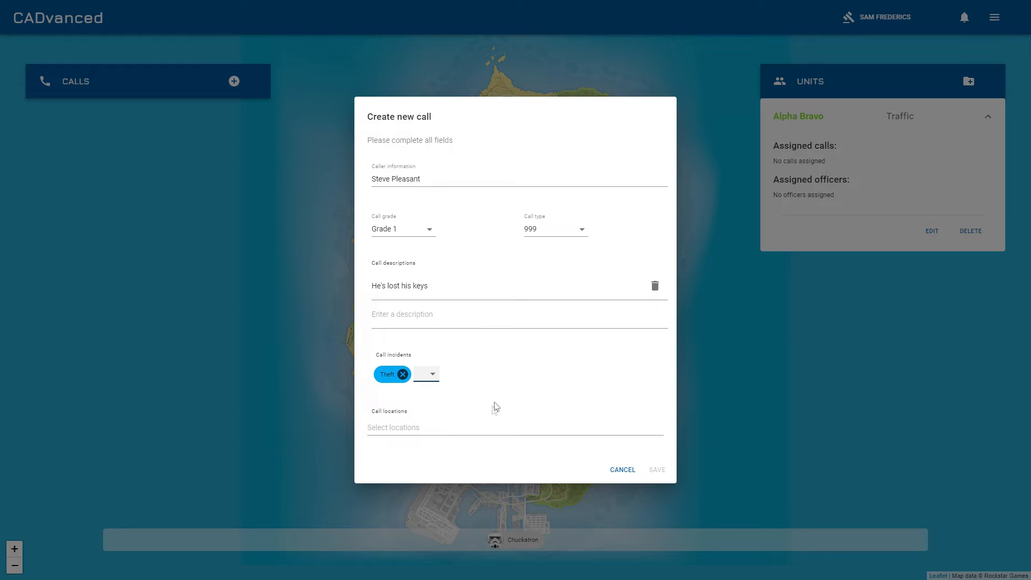
pyautogui.click(483, 428)
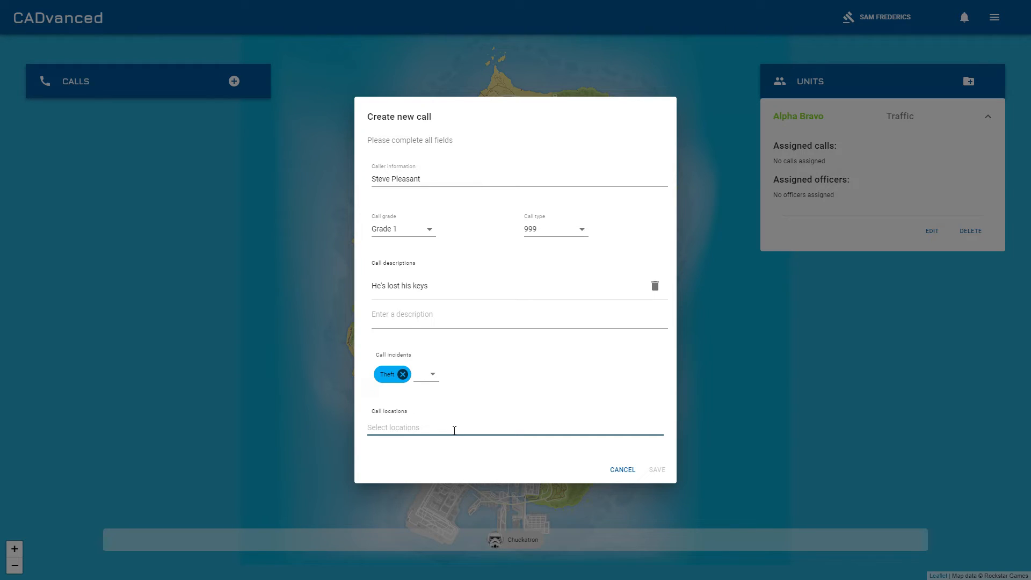
pyautogui.write('ed')
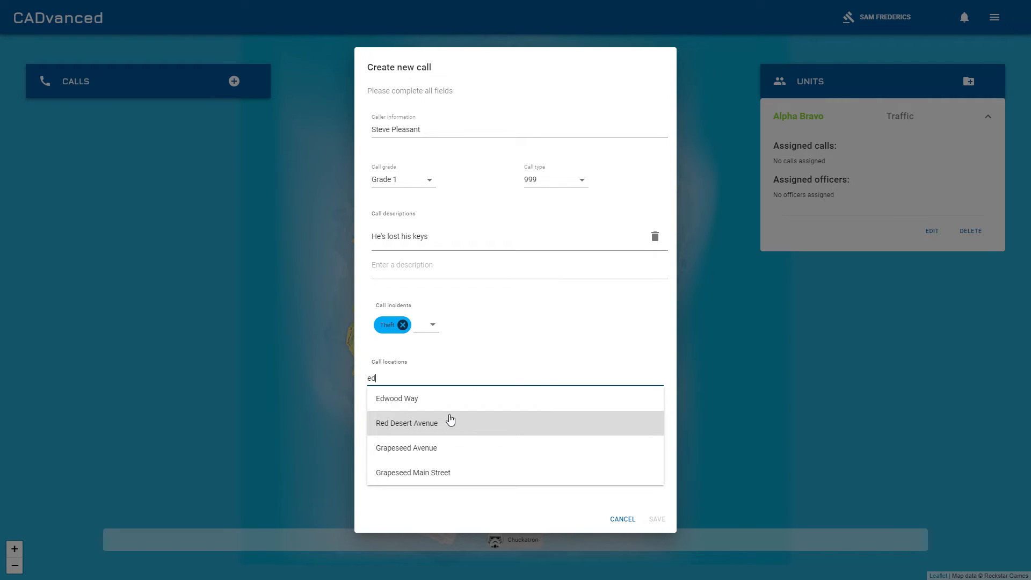
pyautogui.click(444, 423)
pyautogui.click(656, 473)
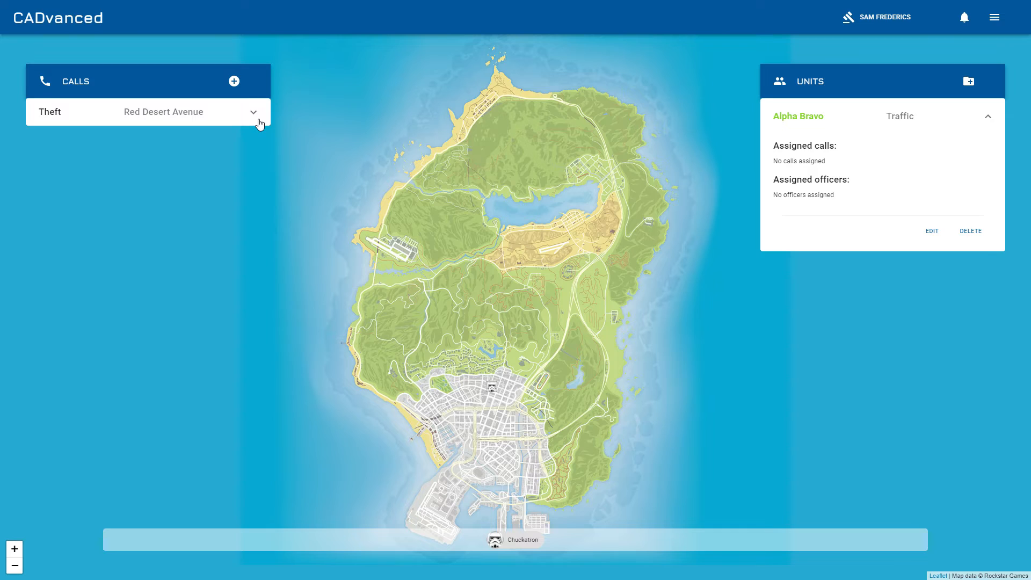
# Expand the Theft call and assign officer Chuckatron to unit Alpha Bravo with the rank Constable
pyautogui.click(258, 120)
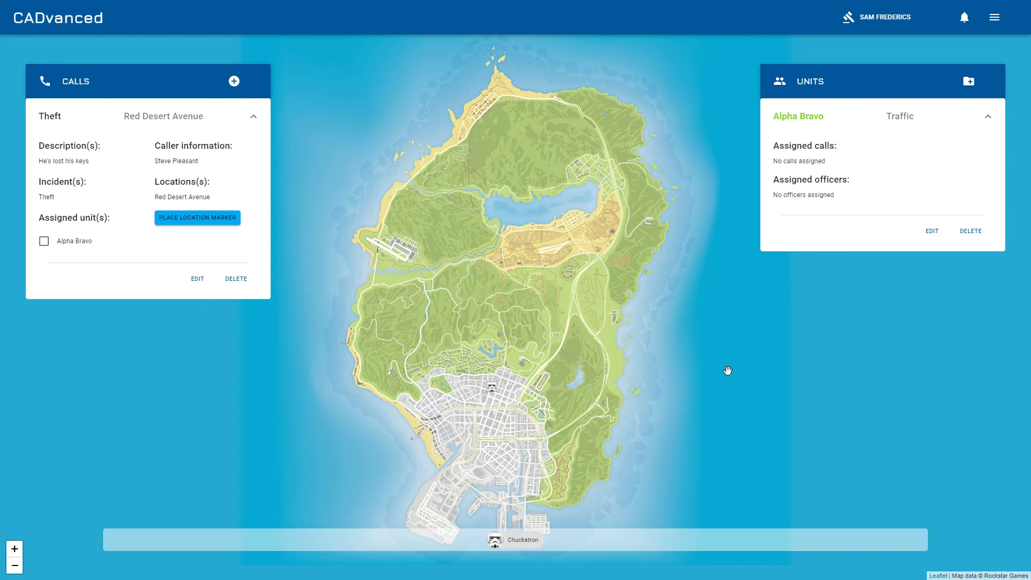
pyautogui.moveTo(493, 390)
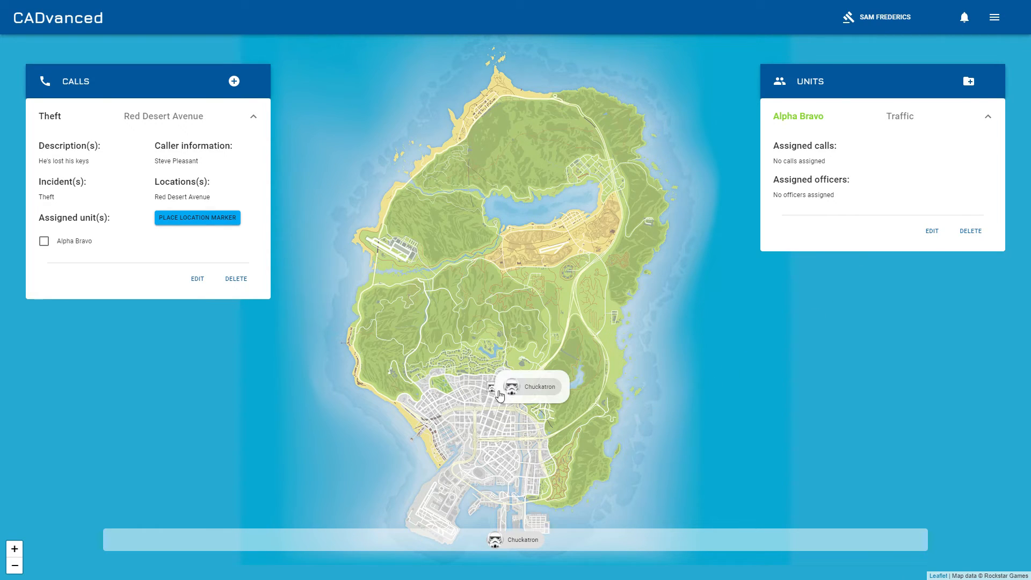
pyautogui.click(494, 391)
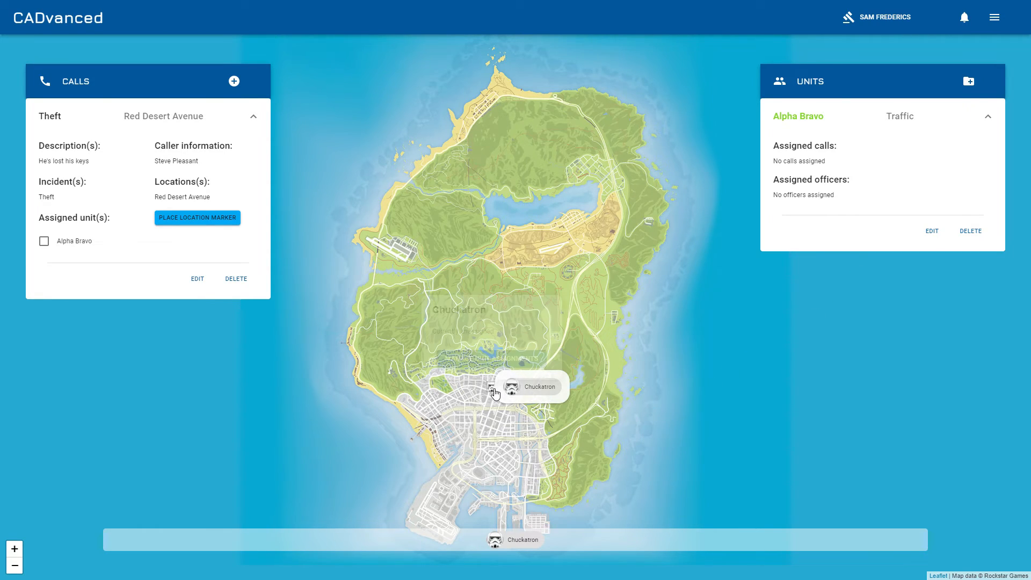
pyautogui.click(497, 359)
pyautogui.click(389, 291)
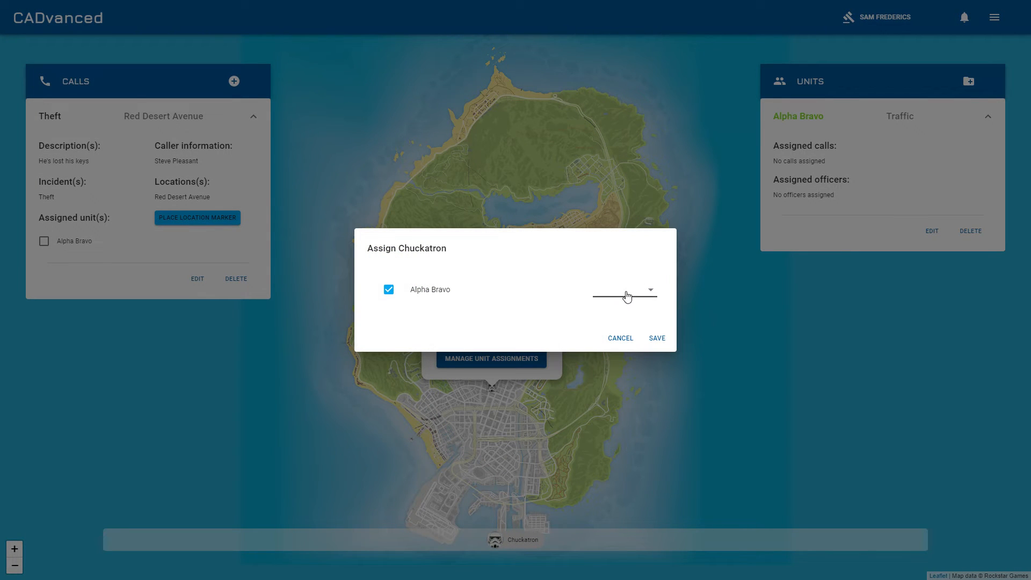
pyautogui.click(628, 294)
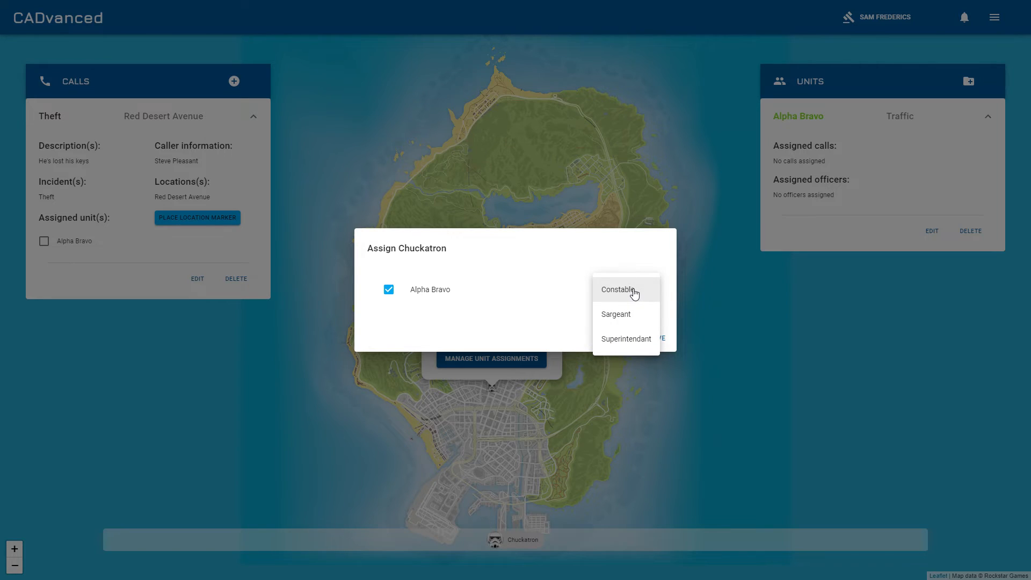
pyautogui.click(617, 289)
pyautogui.click(660, 337)
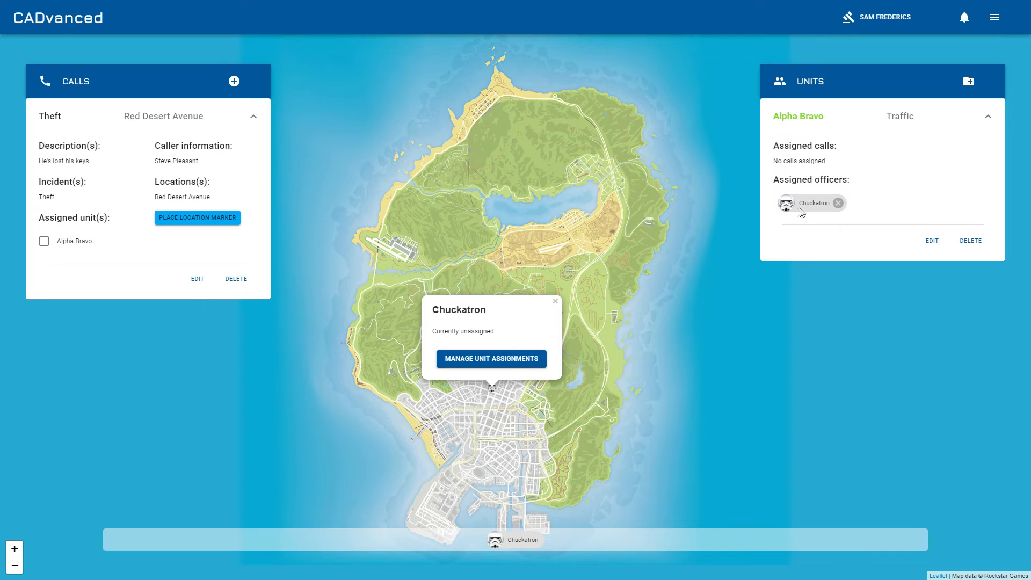
pyautogui.click(686, 312)
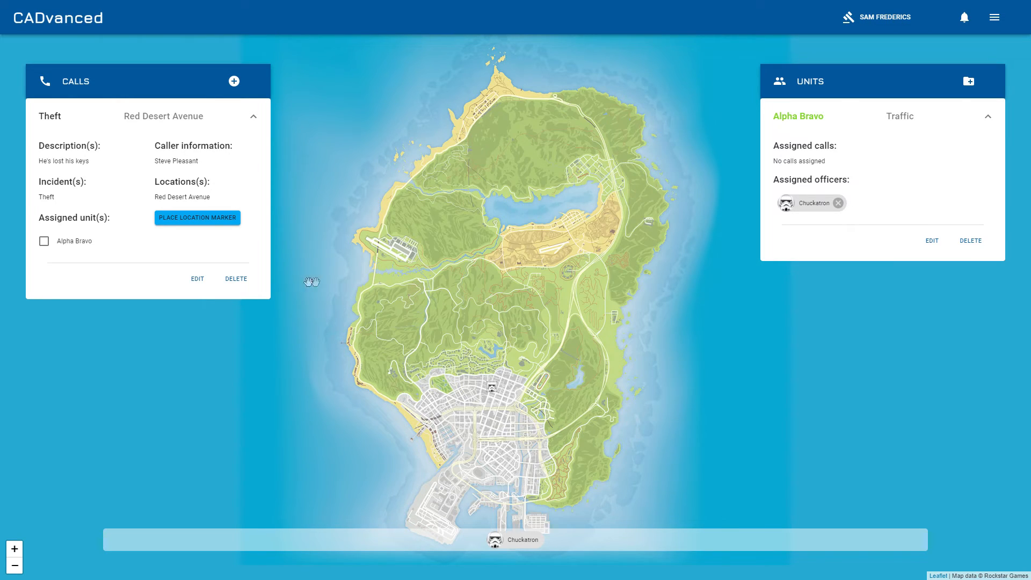
# Place the Theft call's location marker in the hills north of the city and assign Alpha Bravo to the call
pyautogui.click(198, 218)
pyautogui.moveTo(494, 374); pyautogui.dragTo(507, 281)
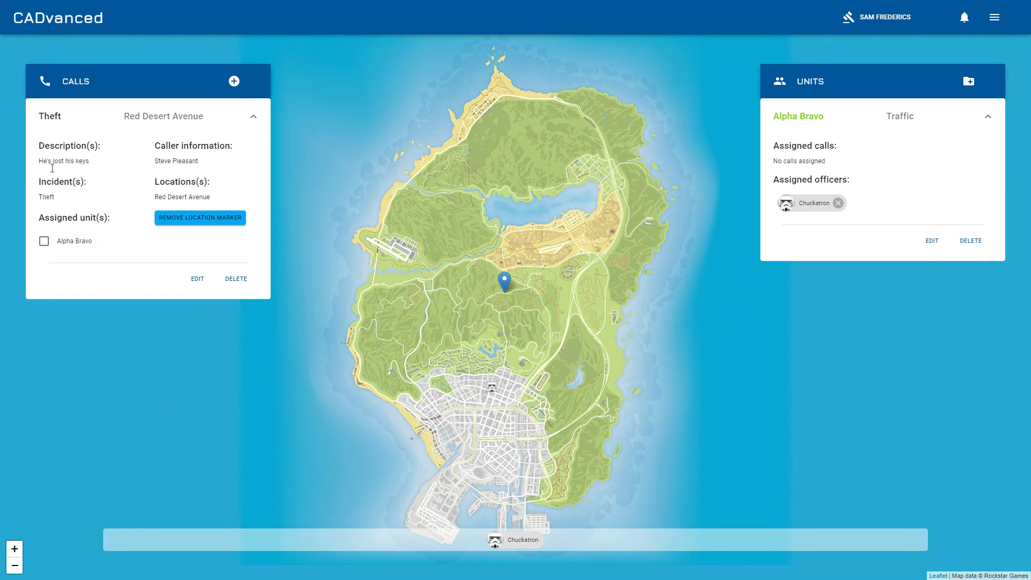
pyautogui.click(44, 241)
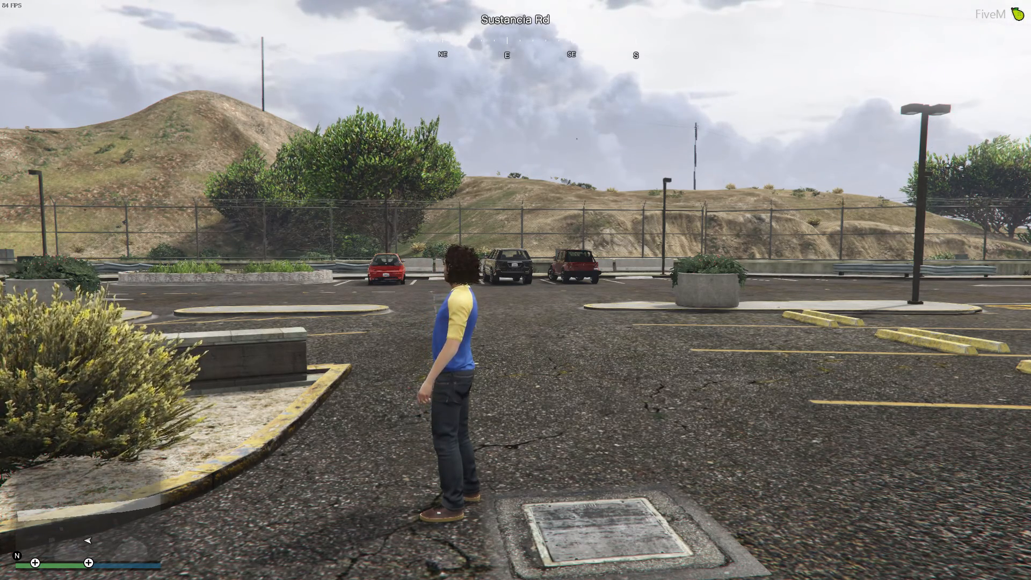
# Switch to the FiveM game and open the in-game terminal, toggling the camera view
pyautogui.press('v')
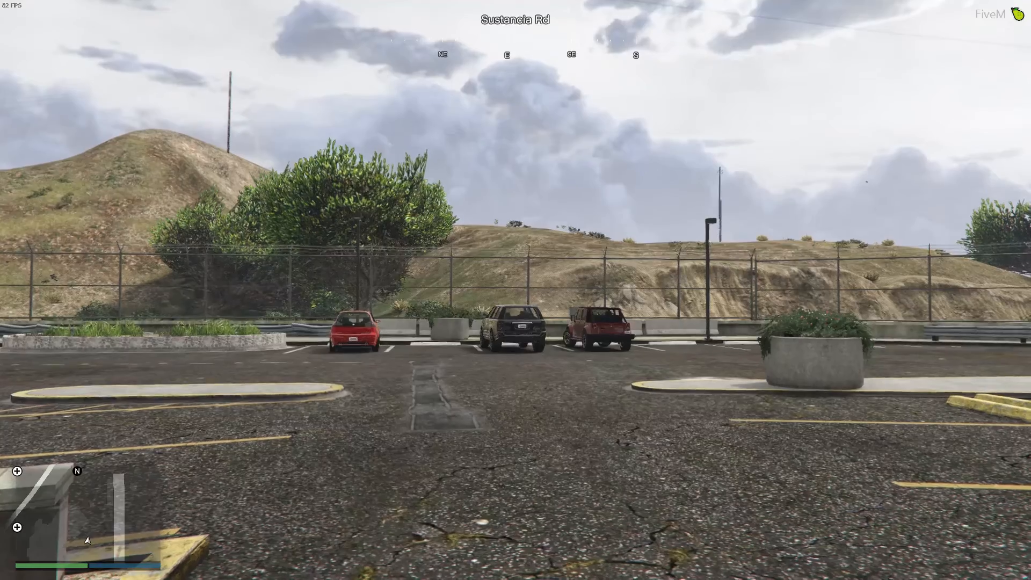
pyautogui.press('v')
pyautogui.press('Home')
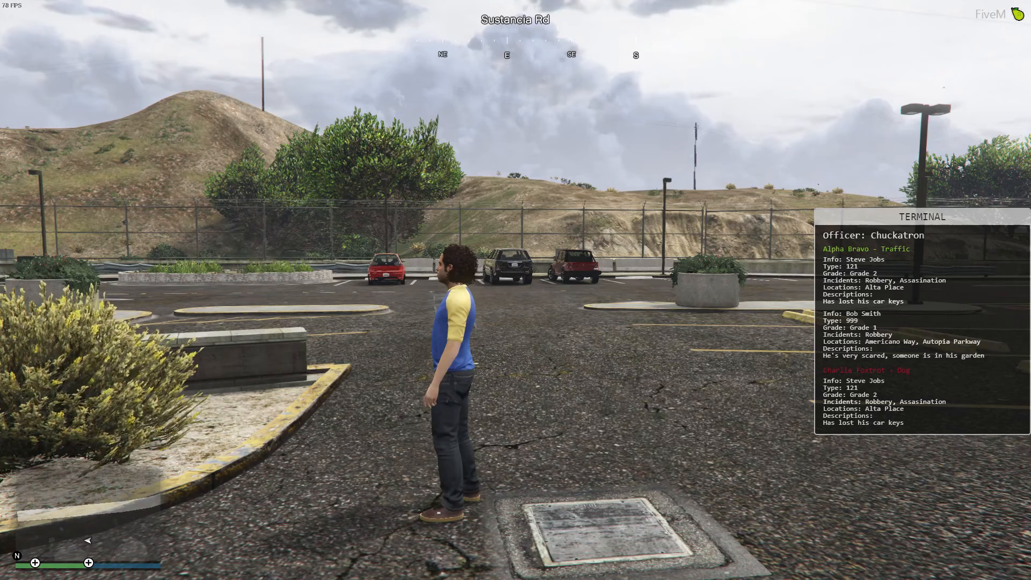
pyautogui.press('v')
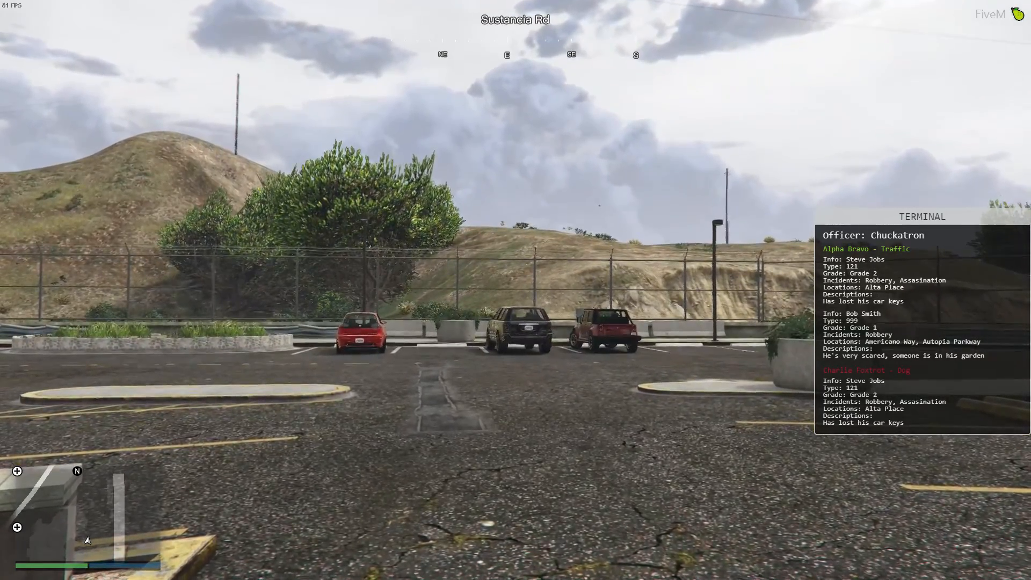
pyautogui.press('v')
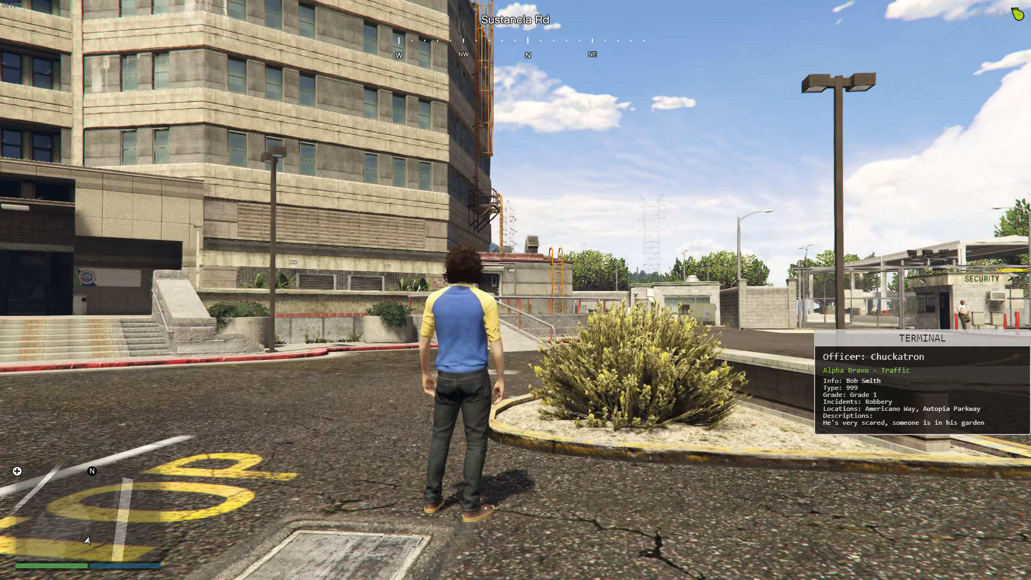
# Open the pause-menu map and locate the 999 Grade 1 call blip in the hills north of the city
pyautogui.press('Escape')
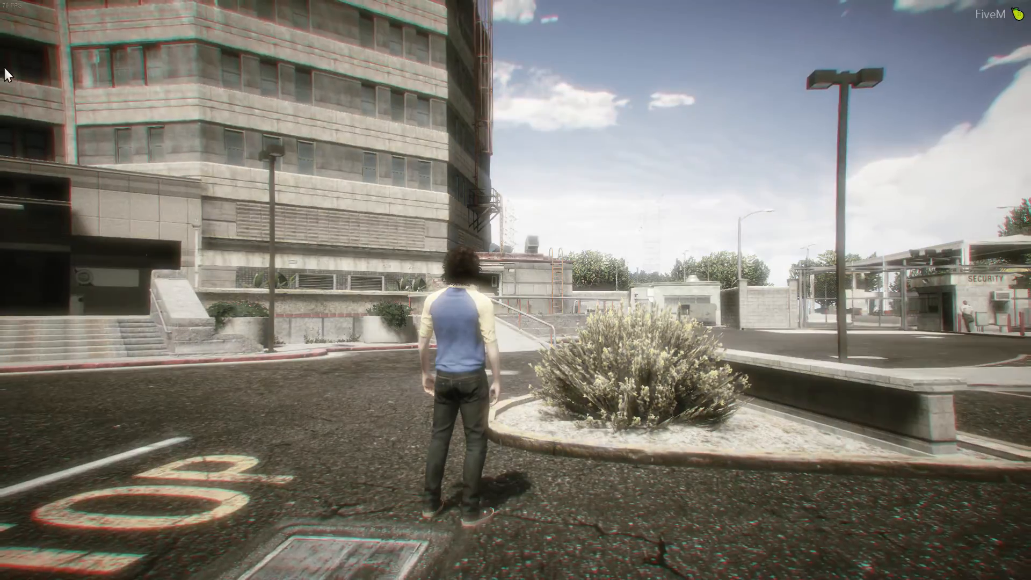
pyautogui.click(491, 236)
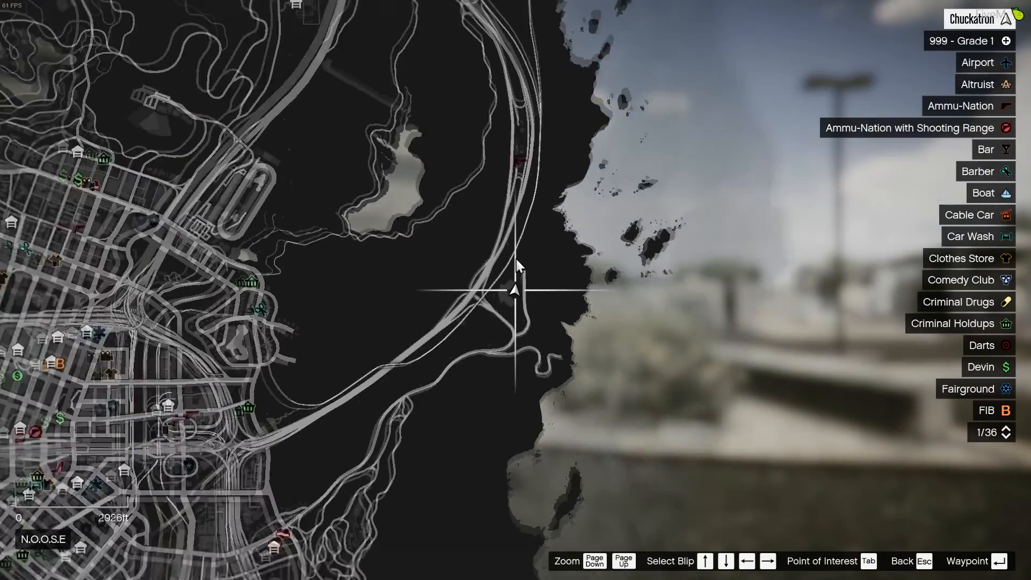
pyautogui.scroll(-3, 516, 259)
pyautogui.moveTo(372, 241); pyautogui.dragTo(533, 299)
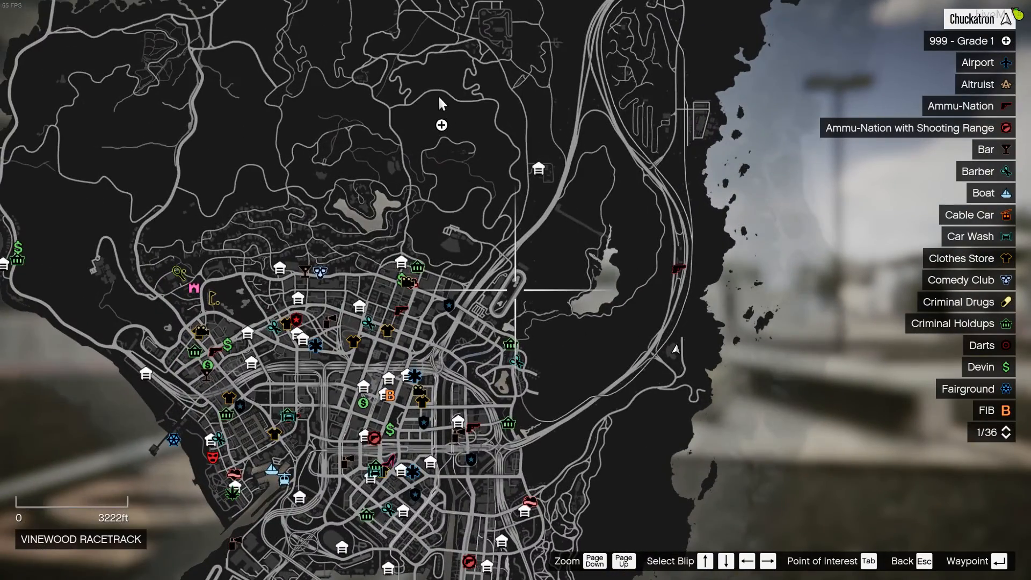
pyautogui.click(440, 125)
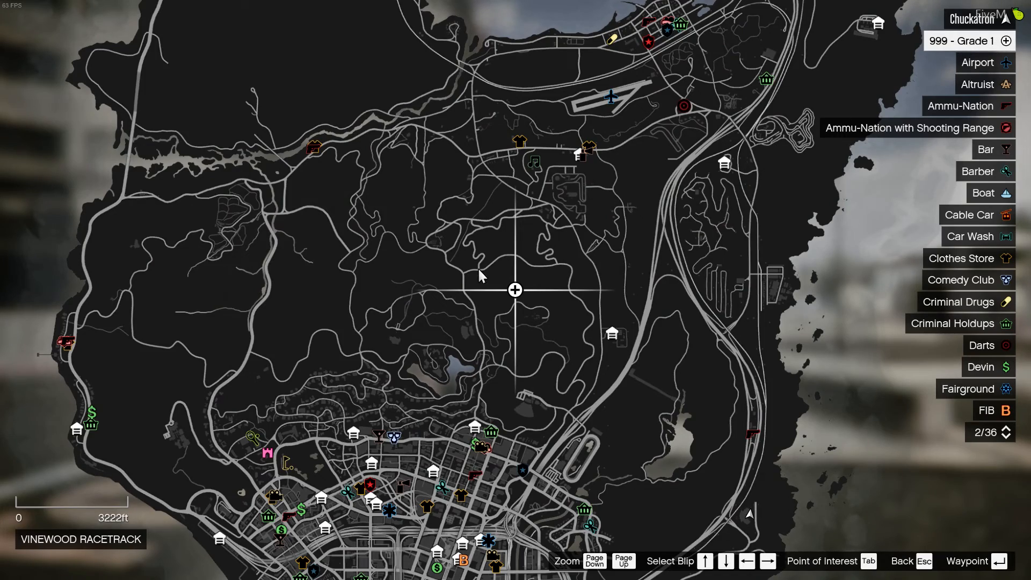
pyautogui.press('Escape')
pyautogui.press('Escape')
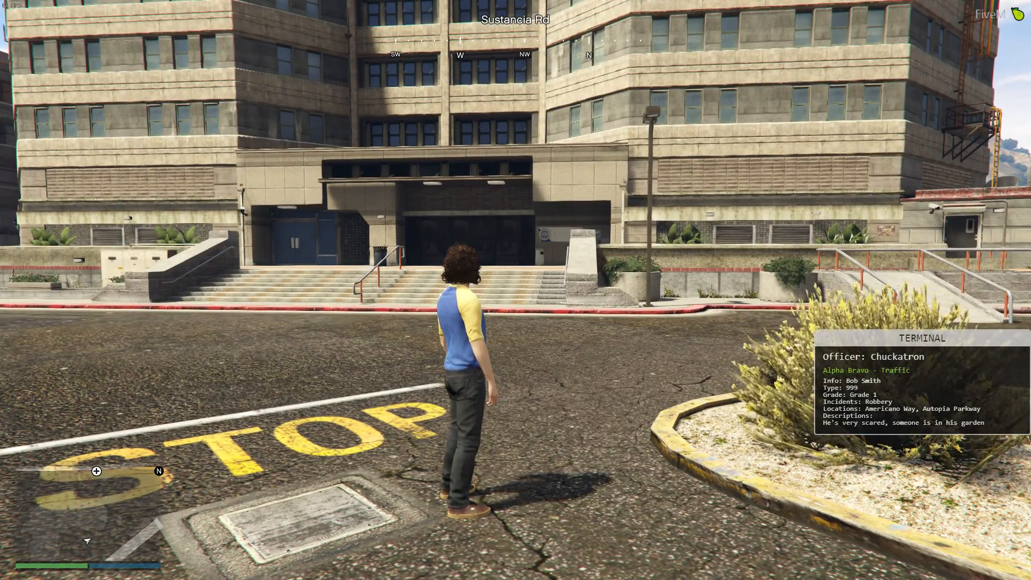
# Set a waypoint on the 999 Grade 1 call blip, return to the game and toggle the camera view
pyautogui.press('Escape')
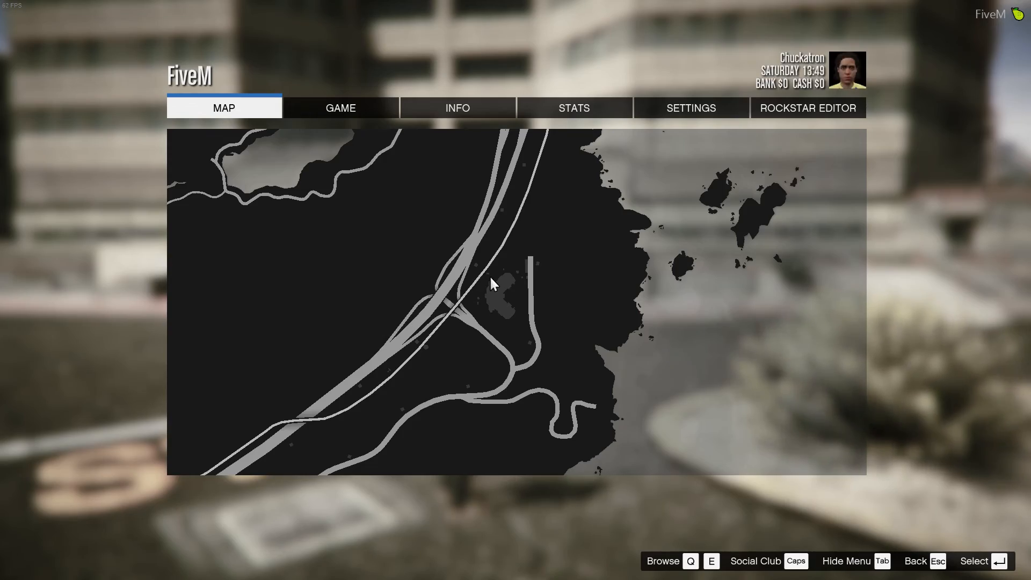
pyautogui.click(490, 278)
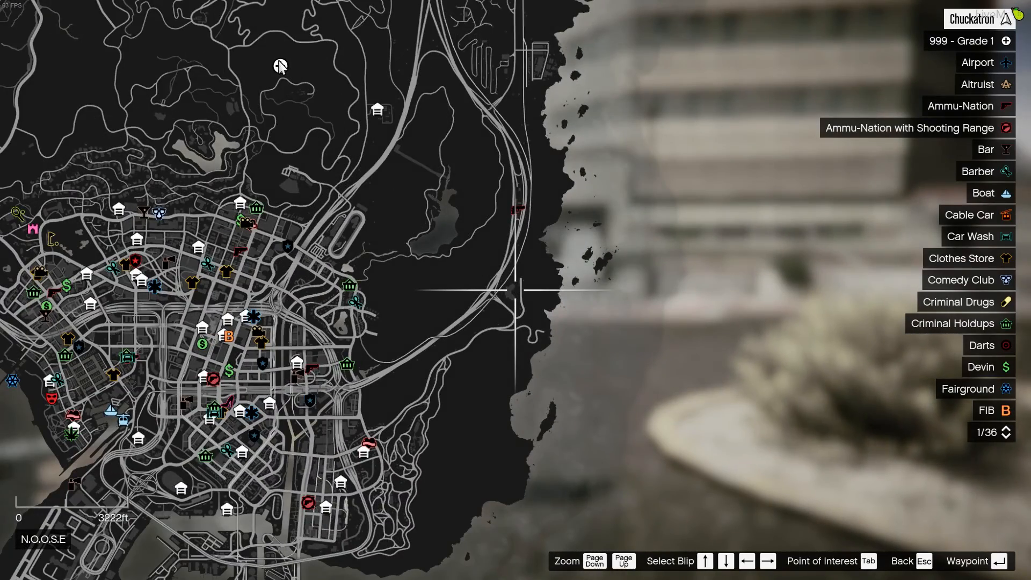
pyautogui.click(280, 66)
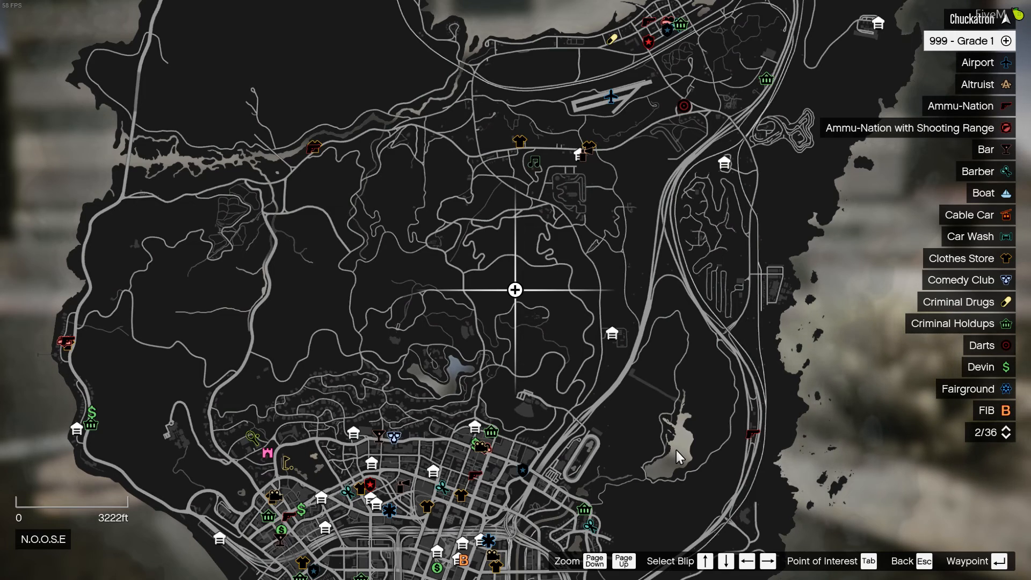
pyautogui.press('Return')
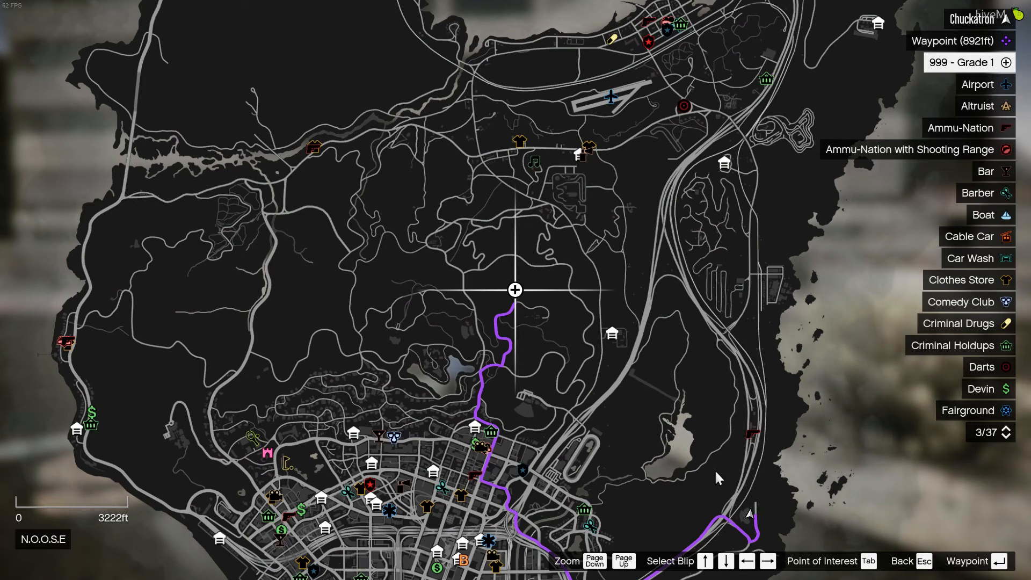
pyautogui.press('Escape')
pyautogui.press('Escape')
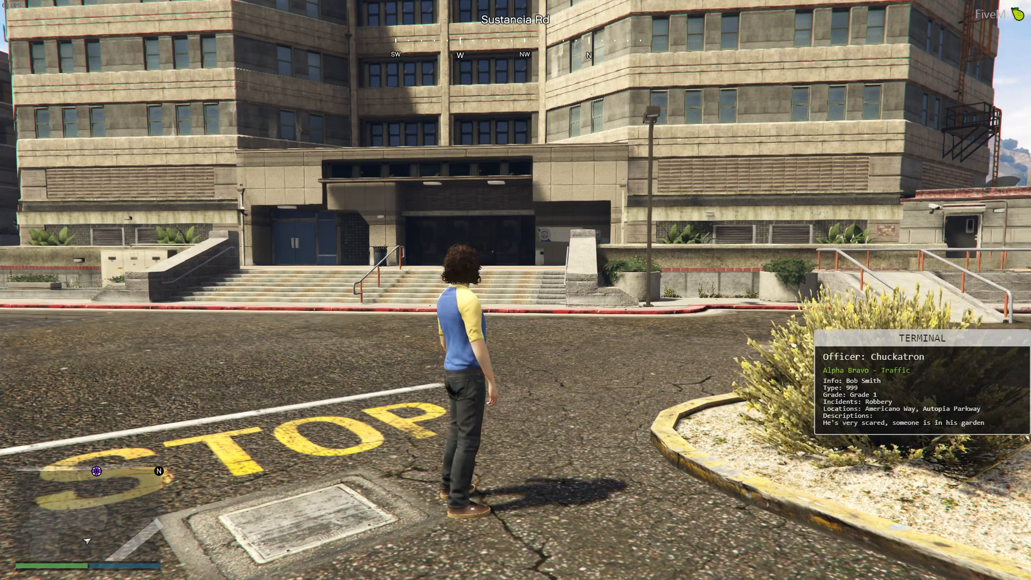
pyautogui.press('v')
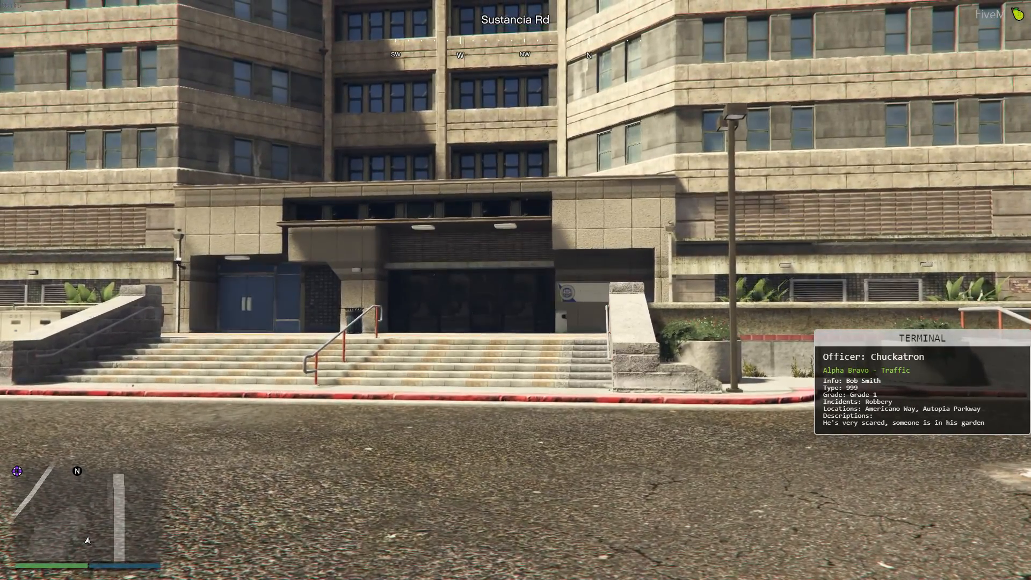